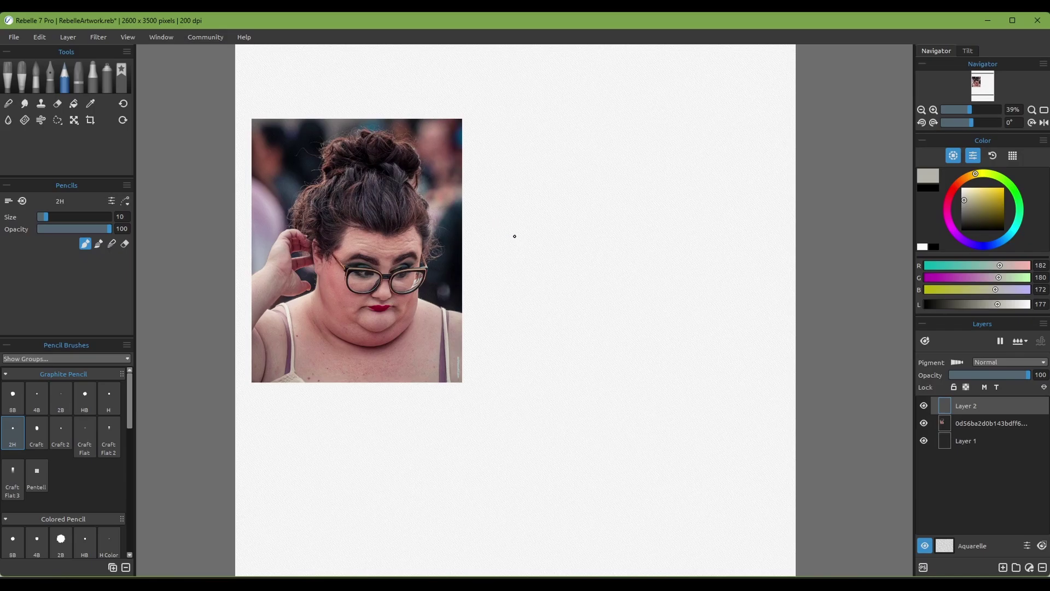
Sketch a small light-grey arrow beside the reference photo, pointing at the woman's face
left_click_drag(514, 241, 485, 246)
mouse_move(495, 238)
left_mouse_down()
mouse_move(486, 248)
mouse_move(497, 248)
left_mouse_up()
left_click_drag(482, 249, 494, 237)
scroll(499, 214, "up", 2)
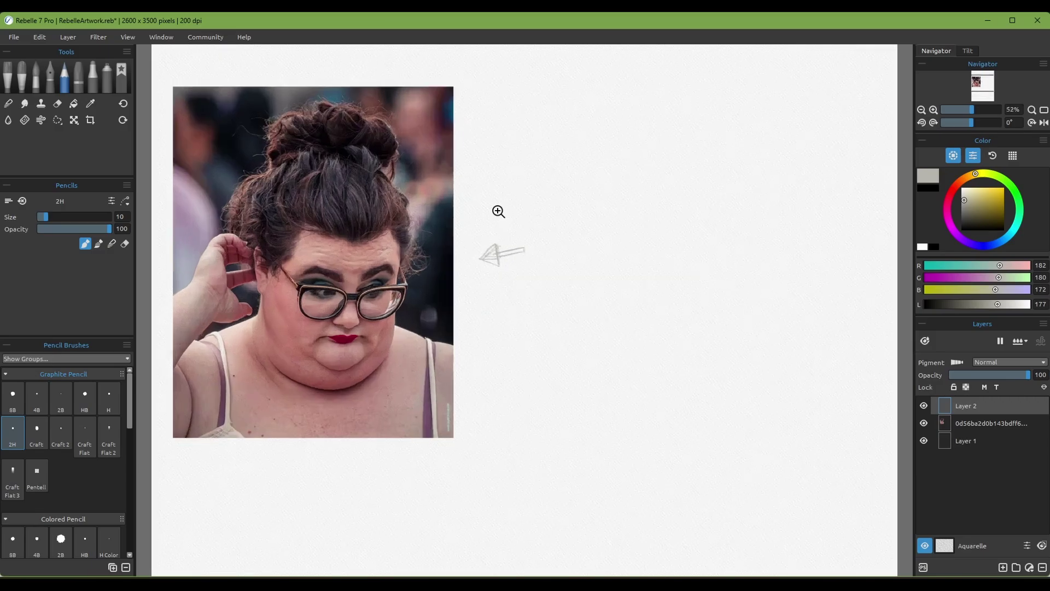
left_click_drag(539, 253, 521, 278)
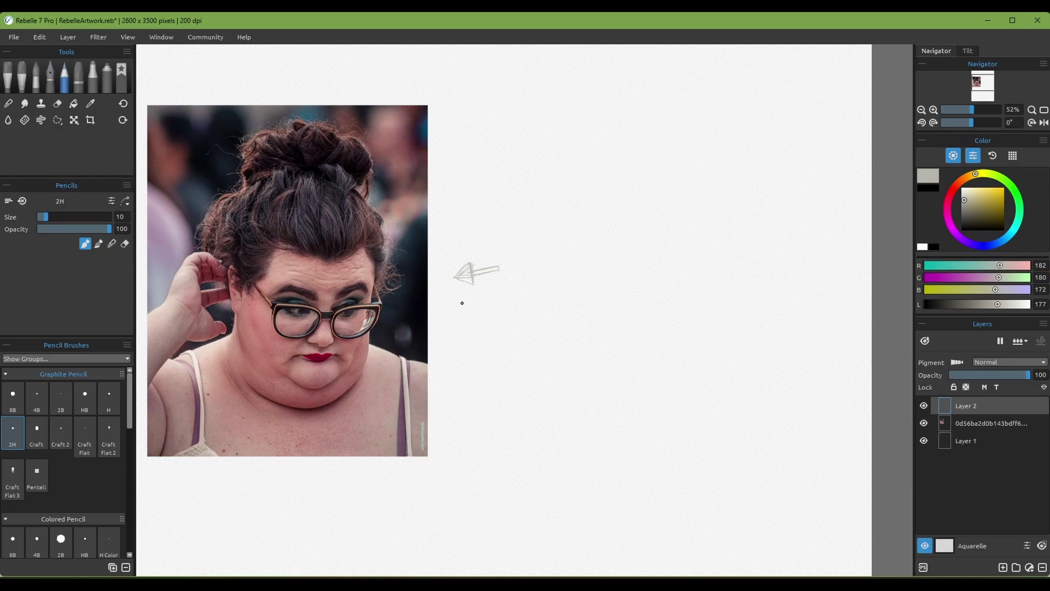
left_click_drag(457, 307, 471, 302)
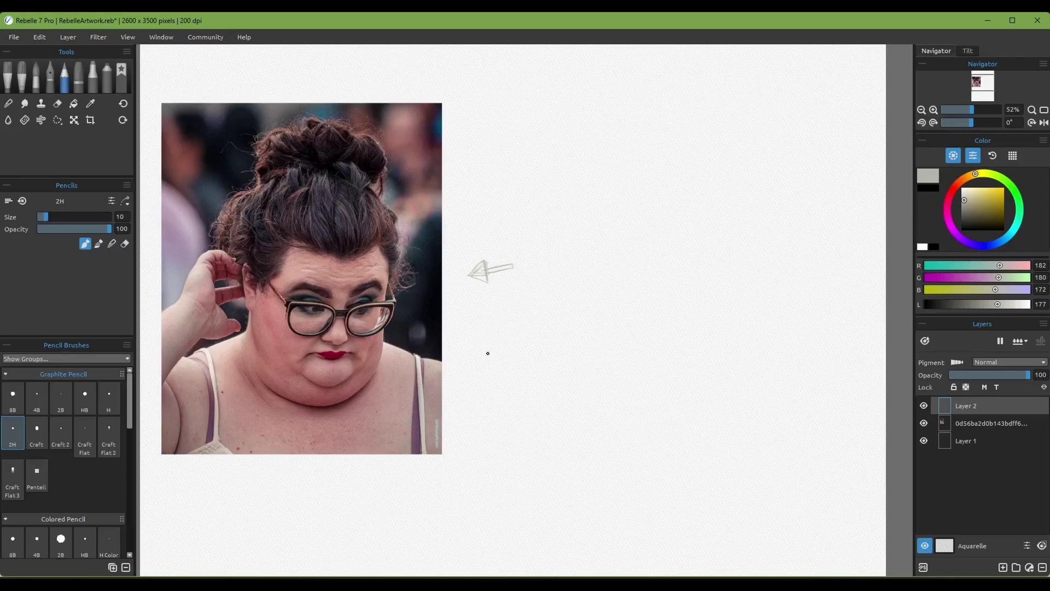
mouse_move(462, 345)
left_mouse_down()
mouse_move(488, 338)
mouse_move(479, 338)
left_mouse_up()
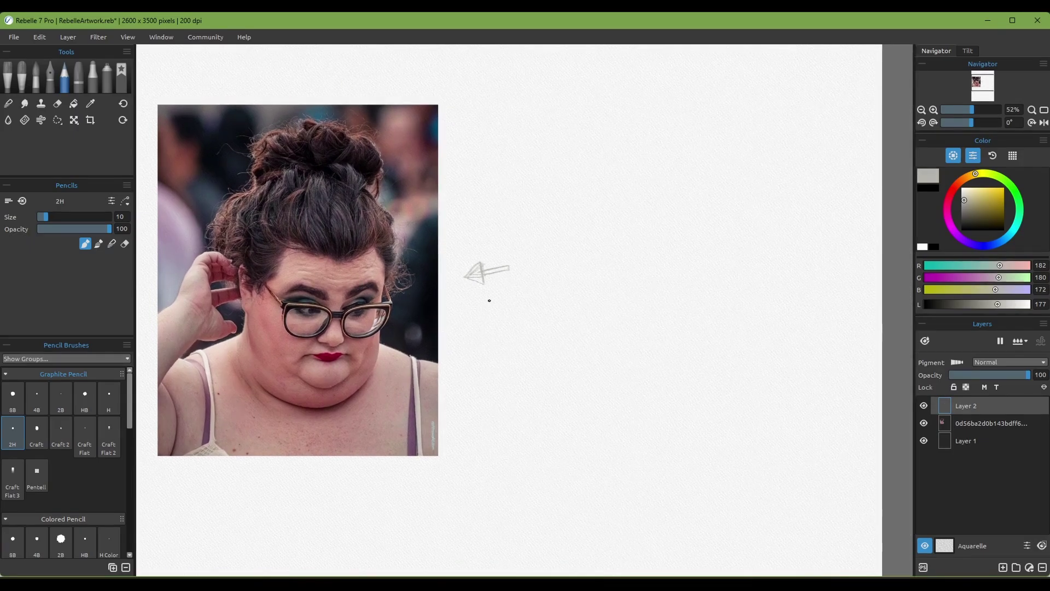
mouse_move(408, 316)
left_mouse_down()
mouse_move(428, 317)
mouse_move(414, 299)
left_mouse_up()
mouse_move(466, 346)
left_mouse_down()
mouse_move(442, 298)
mouse_move(451, 338)
mouse_move(452, 314)
mouse_move(467, 342)
mouse_move(457, 320)
left_mouse_up()
mouse_move(618, 345)
left_mouse_down()
mouse_move(615, 274)
mouse_move(619, 281)
left_mouse_up()
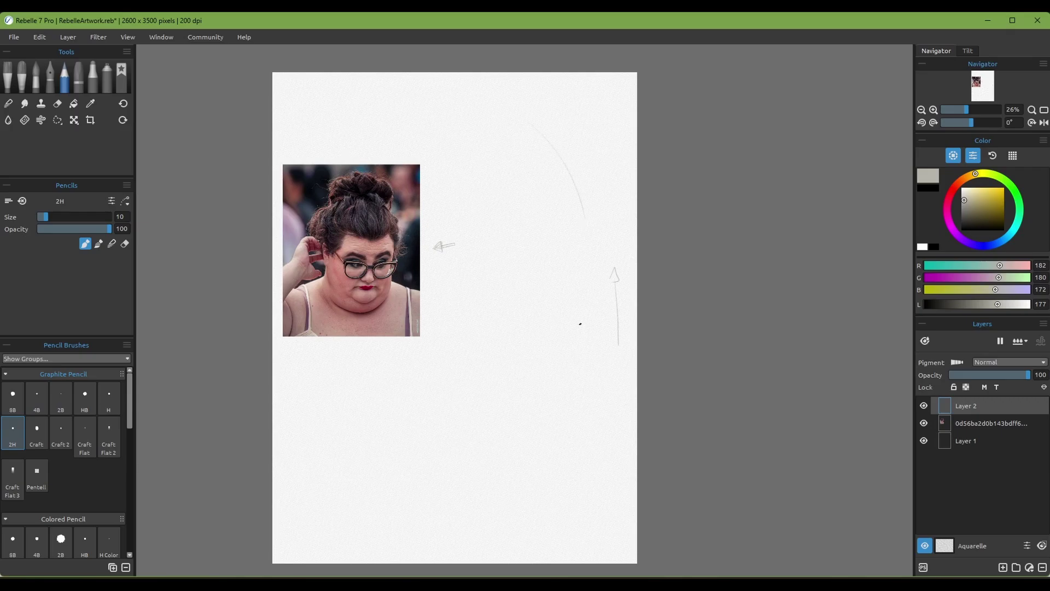
mouse_move(581, 324)
left_mouse_down()
mouse_move(403, 106)
mouse_move(585, 229)
left_mouse_up()
key("ctrl+z")
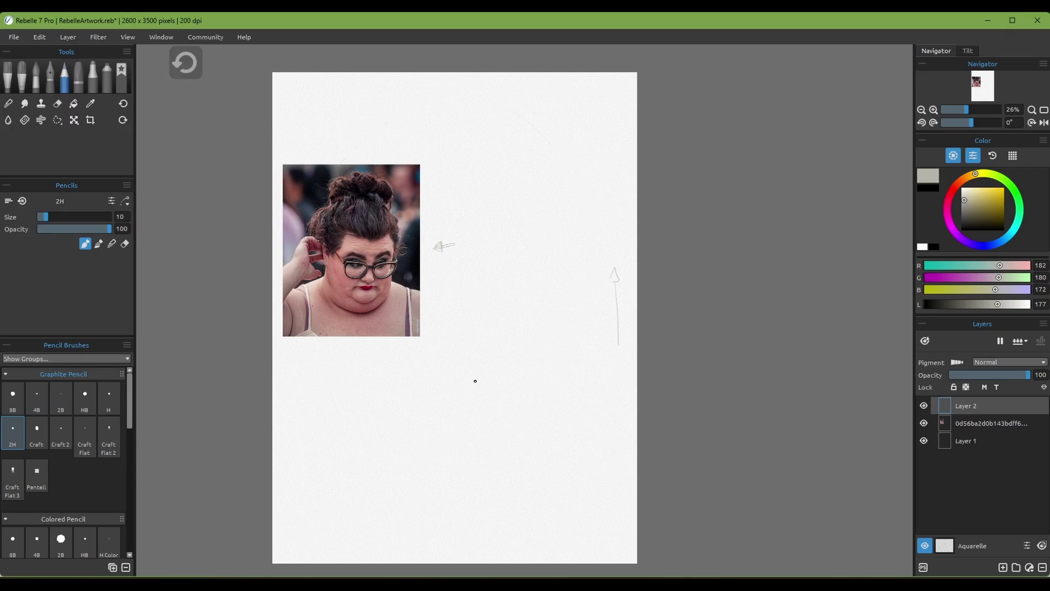
key("ctrl+z")
key("ctrl+z")
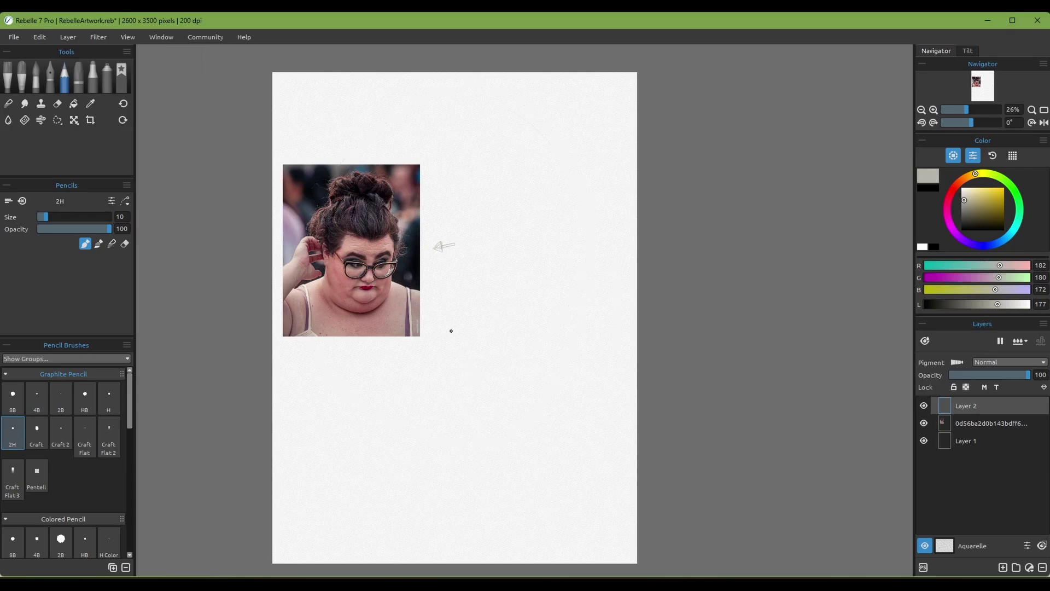
Examine the tilt of the head and the facial features in the reference photo up close
scroll(453, 329, "up", 5)
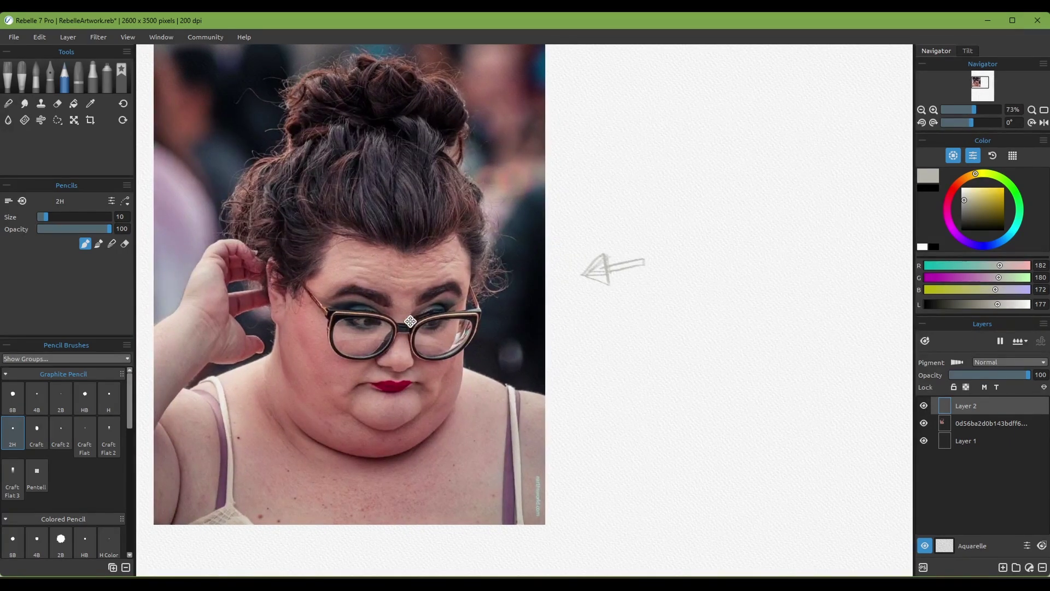
left_click_drag(381, 326, 399, 316)
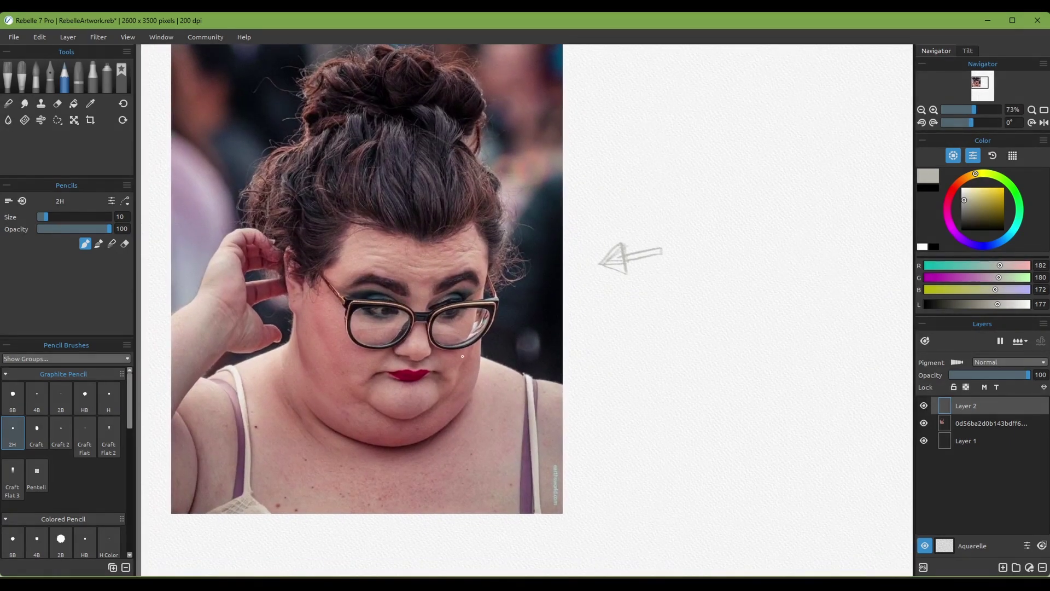
mouse_move(426, 282)
left_mouse_down()
mouse_move(421, 325)
mouse_move(434, 363)
left_mouse_up()
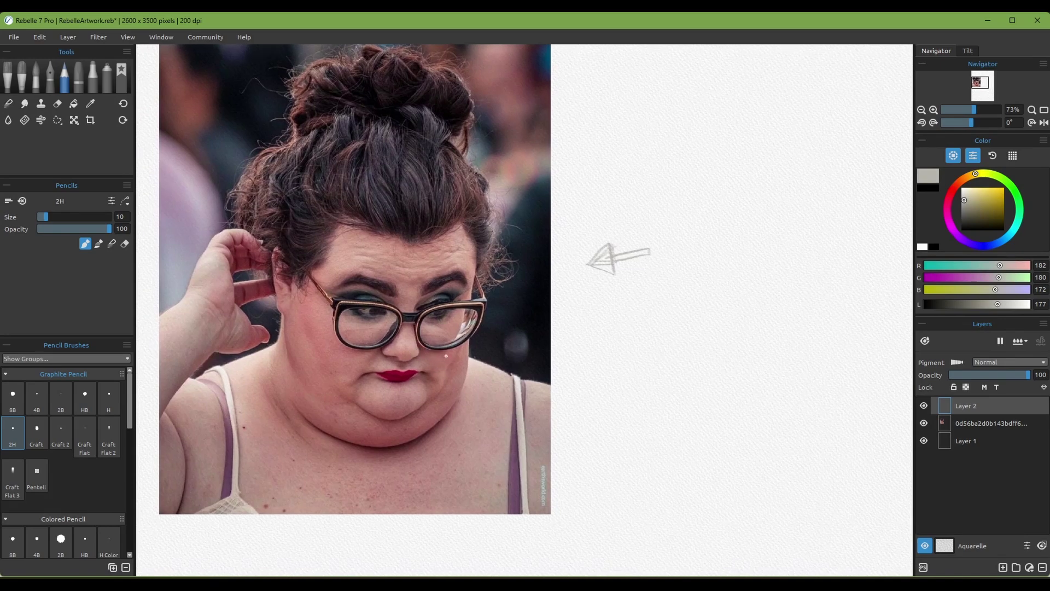
mouse_move(479, 343)
left_mouse_down()
mouse_move(428, 340)
mouse_move(404, 354)
left_mouse_up()
scroll(428, 343, "down", 5)
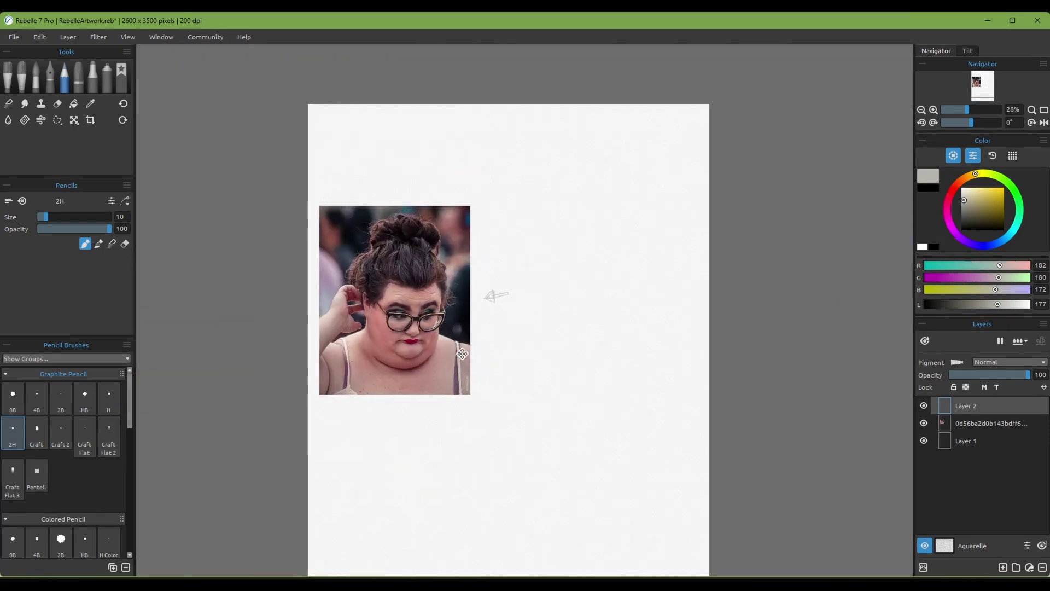
scroll(447, 321, "up", 5)
mouse_move(424, 326)
left_mouse_down()
mouse_move(494, 335)
mouse_move(501, 347)
mouse_move(479, 329)
left_mouse_up()
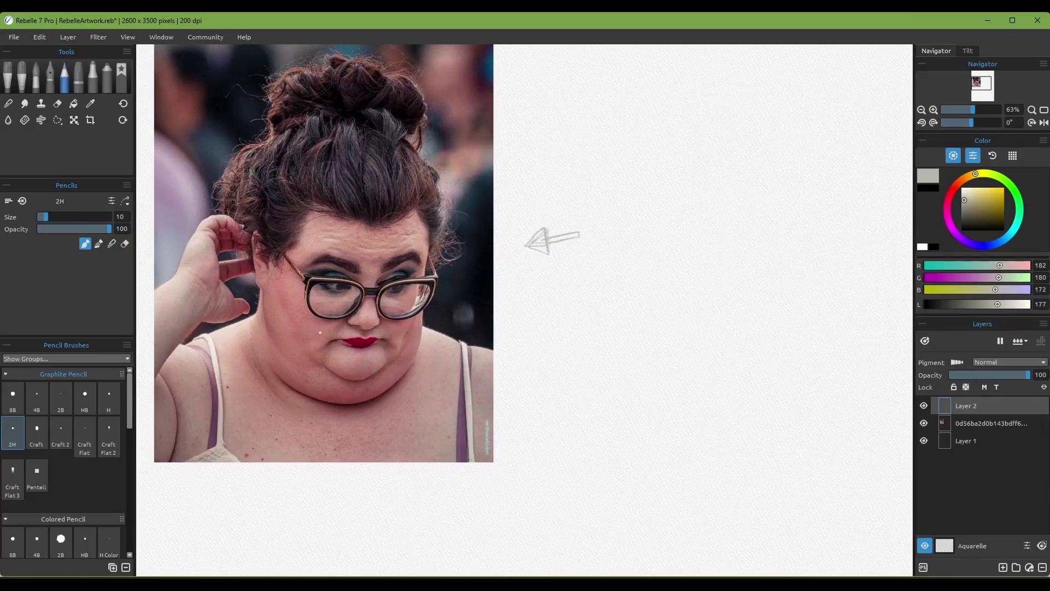
left_click_drag(392, 226, 399, 252)
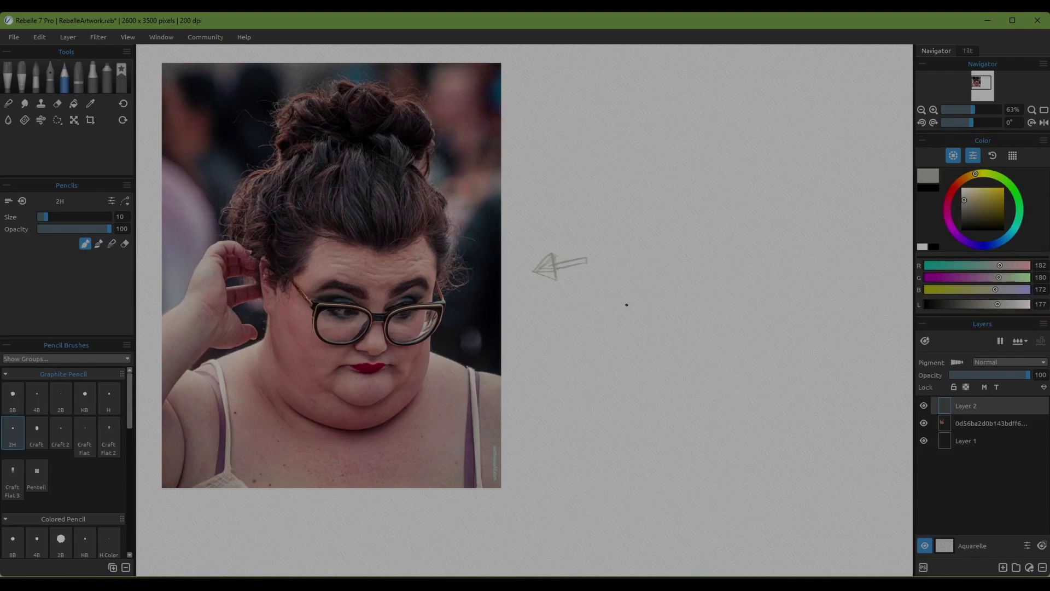
left_click_drag(626, 302, 607, 308)
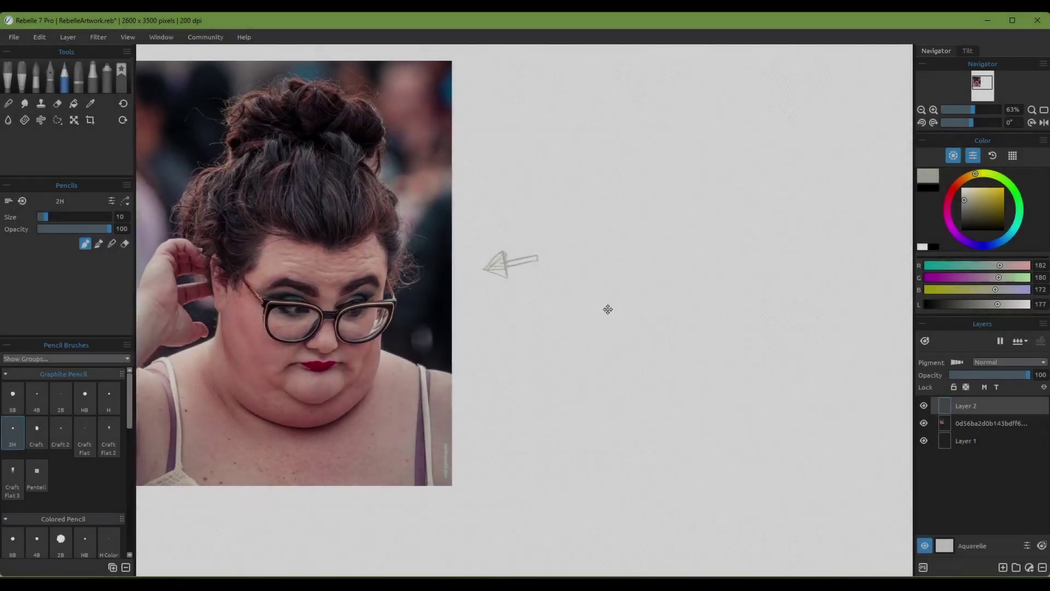
Erase the arrow beside the reference photo and return to the 2H pencil
left_click_drag(512, 368, 545, 369)
key("e")
mouse_move(576, 279)
left_mouse_down()
mouse_move(534, 235)
mouse_move(576, 274)
mouse_move(577, 300)
mouse_move(558, 331)
mouse_move(563, 314)
left_mouse_up()
key("b")
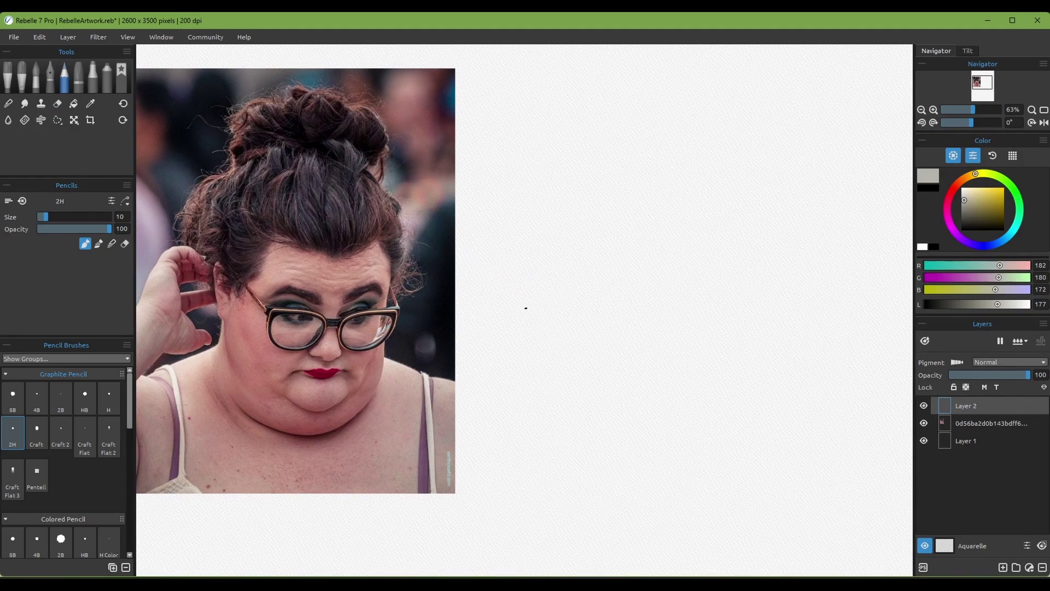
Sketch a circle for a front-view head beside the photo, with a vertical centre line and a horizontal eye line
mouse_move(485, 144)
left_mouse_down()
mouse_move(558, 126)
mouse_move(515, 201)
mouse_move(481, 145)
mouse_move(482, 216)
mouse_move(519, 244)
mouse_move(483, 213)
mouse_move(546, 234)
mouse_move(569, 163)
left_mouse_up()
key("ctrl+z")
key("ctrl+z")
key("ctrl+z")
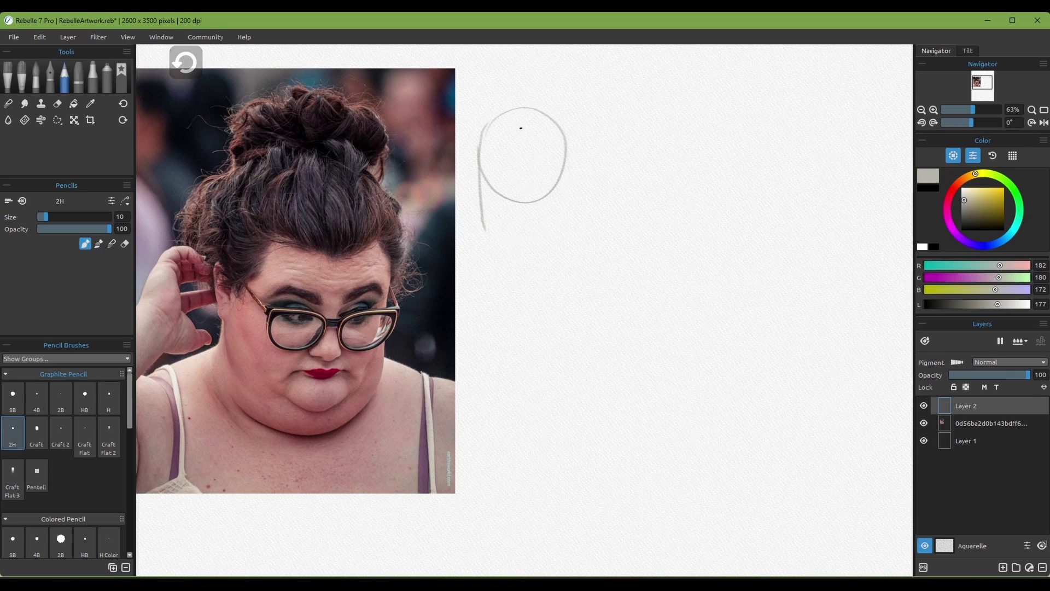
left_click_drag(523, 108, 525, 202)
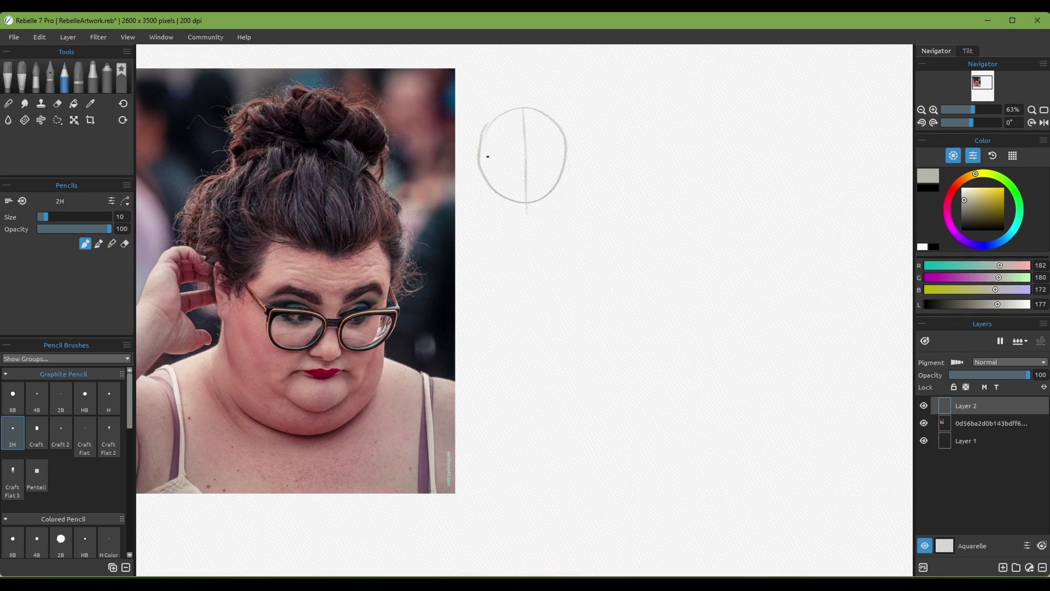
mouse_move(476, 155)
left_mouse_down()
mouse_move(564, 153)
mouse_move(488, 211)
mouse_move(506, 225)
mouse_move(574, 165)
left_mouse_up()
Add the jaw, both ears, eyes, nose and mouth to the front-view head
mouse_move(576, 160)
left_mouse_down()
mouse_move(563, 213)
mouse_move(522, 234)
left_mouse_up()
left_click_drag(472, 161, 473, 188)
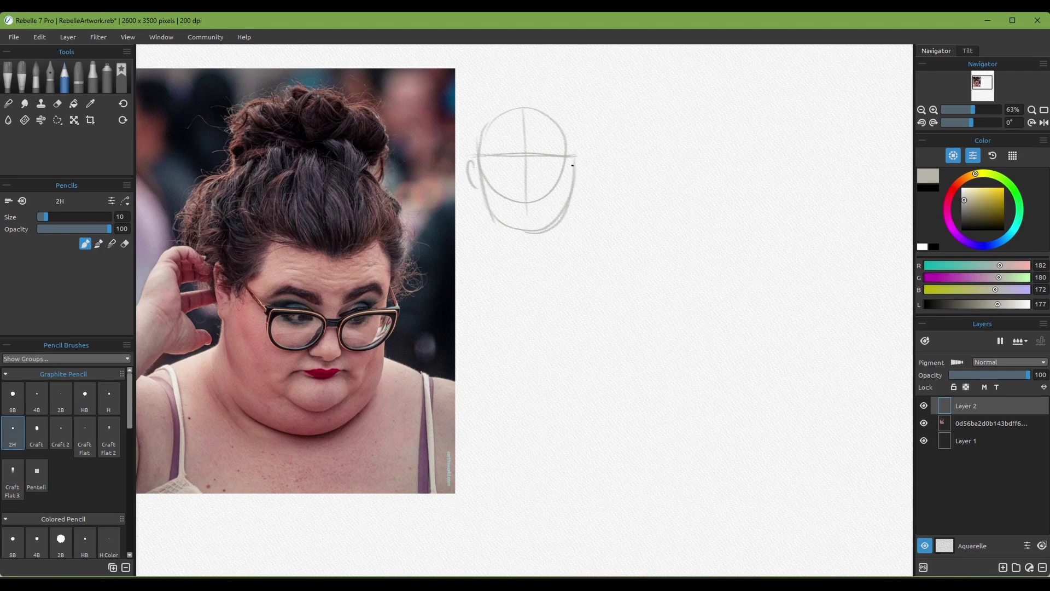
left_click_drag(573, 160, 578, 182)
mouse_move(500, 158)
left_mouse_down()
mouse_move(544, 157)
mouse_move(521, 188)
mouse_move(539, 227)
mouse_move(550, 218)
left_mouse_up()
Draw an arrow from the front-view head to a new tilted head circle with a curved centre line, side line and low eye line
mouse_move(611, 185)
left_mouse_down()
mouse_move(549, 190)
mouse_move(544, 202)
mouse_move(582, 210)
left_mouse_up()
left_click_drag(576, 206, 583, 210)
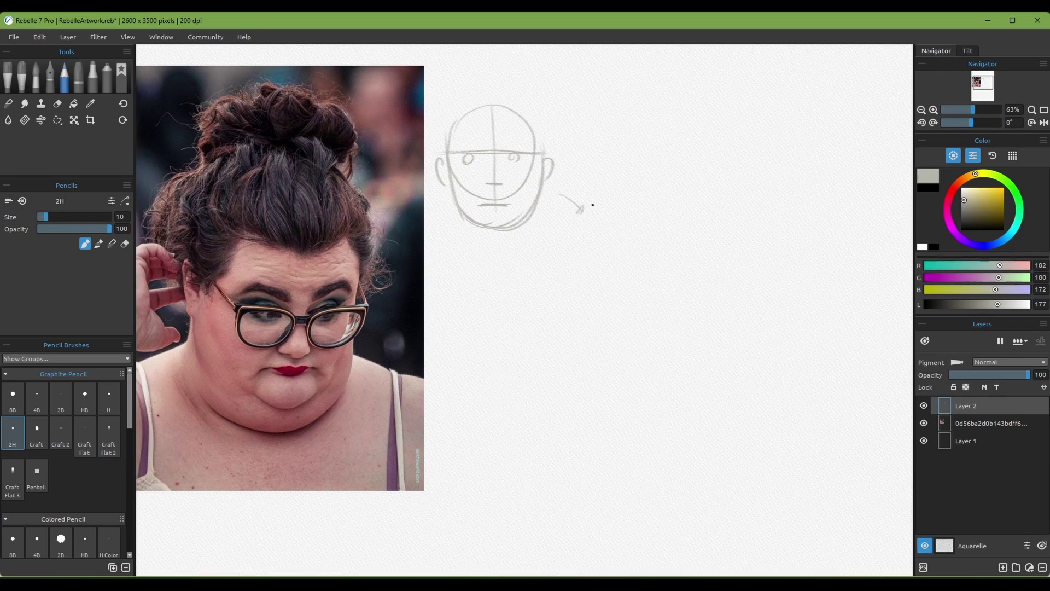
mouse_move(602, 210)
left_mouse_down()
mouse_move(662, 235)
mouse_move(623, 208)
mouse_move(633, 281)
mouse_move(623, 308)
left_mouse_up()
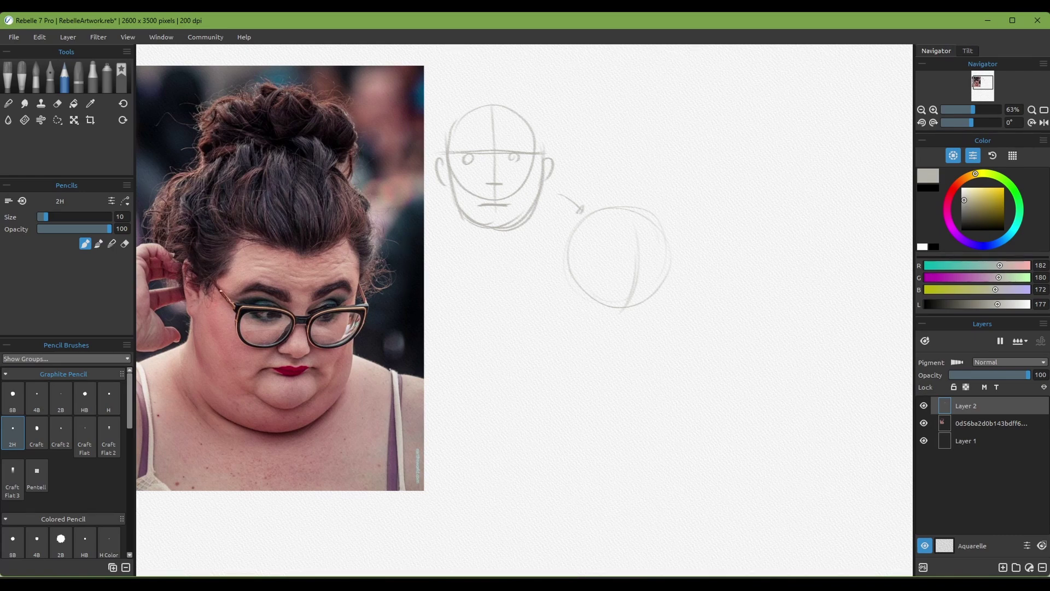
left_click_drag(567, 242, 601, 280)
mouse_move(606, 288)
left_mouse_down()
mouse_move(686, 286)
mouse_move(589, 289)
mouse_move(690, 284)
left_mouse_up()
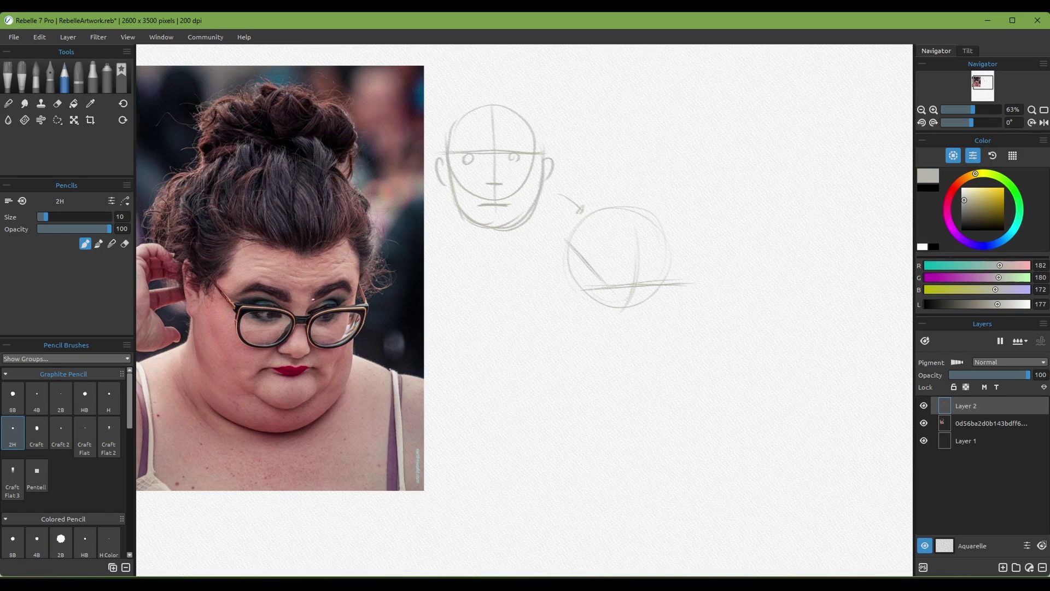
Add the narrow jaw, chin, nose and mouth marks to the tilted head
mouse_move(637, 345)
left_mouse_down()
mouse_move(618, 347)
mouse_move(643, 340)
left_mouse_up()
left_click_drag(580, 214, 603, 197)
left_click_drag(659, 292, 621, 348)
mouse_move(579, 315)
left_mouse_down()
mouse_move(574, 301)
mouse_move(597, 328)
left_mouse_up()
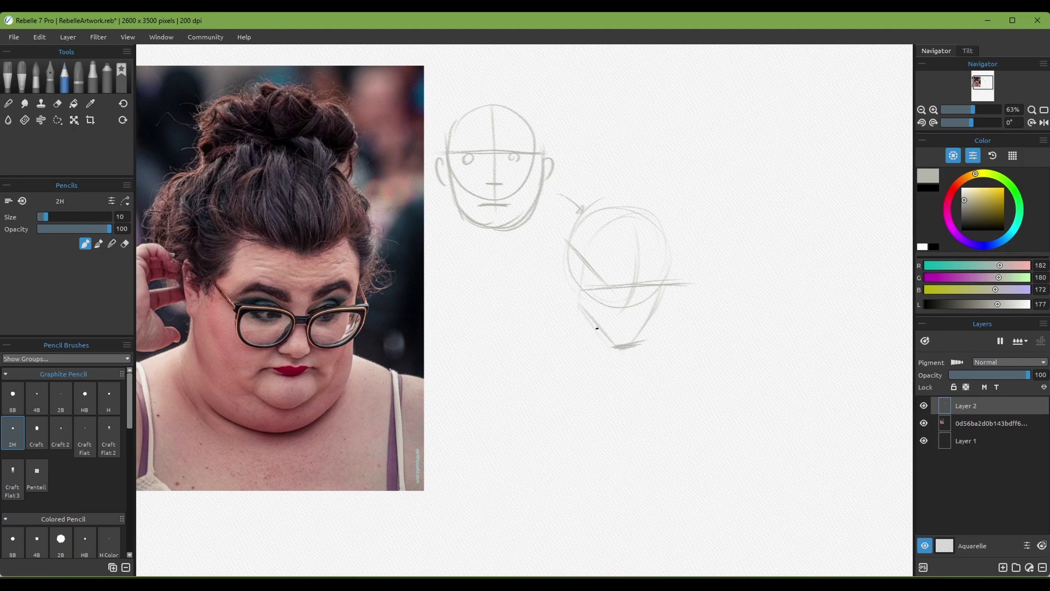
left_click_drag(609, 289, 653, 289)
left_click_drag(636, 326, 617, 332)
Mark the curve of the chin on the photo and sketch the side line of the tilted head down to the jaw
left_click_drag(705, 244, 734, 243)
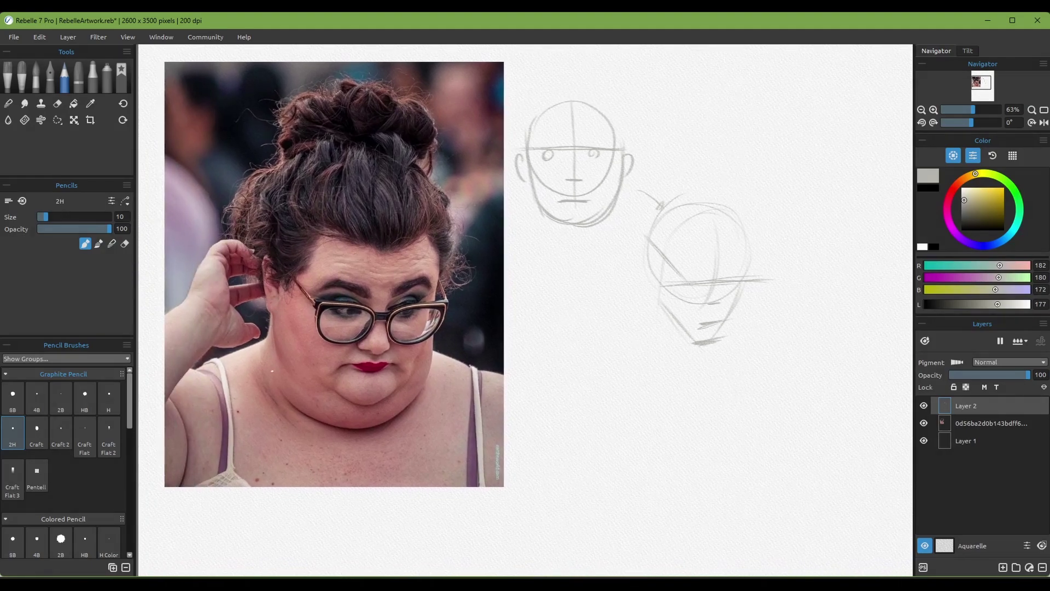
mouse_move(367, 408)
left_mouse_down()
mouse_move(358, 429)
mouse_move(362, 402)
left_mouse_up()
mouse_move(662, 262)
left_mouse_down()
mouse_move(659, 305)
mouse_move(699, 342)
left_mouse_up()
Trace the arms, top edge and lower rims of the glasses over the photo to show their tilt
left_click_drag(278, 262, 316, 307)
left_click_drag(275, 256, 315, 298)
mouse_move(285, 262)
left_mouse_down()
mouse_move(320, 307)
mouse_move(312, 303)
mouse_move(425, 303)
left_mouse_up()
mouse_move(319, 305)
left_mouse_down()
mouse_move(443, 306)
mouse_move(432, 304)
left_mouse_up()
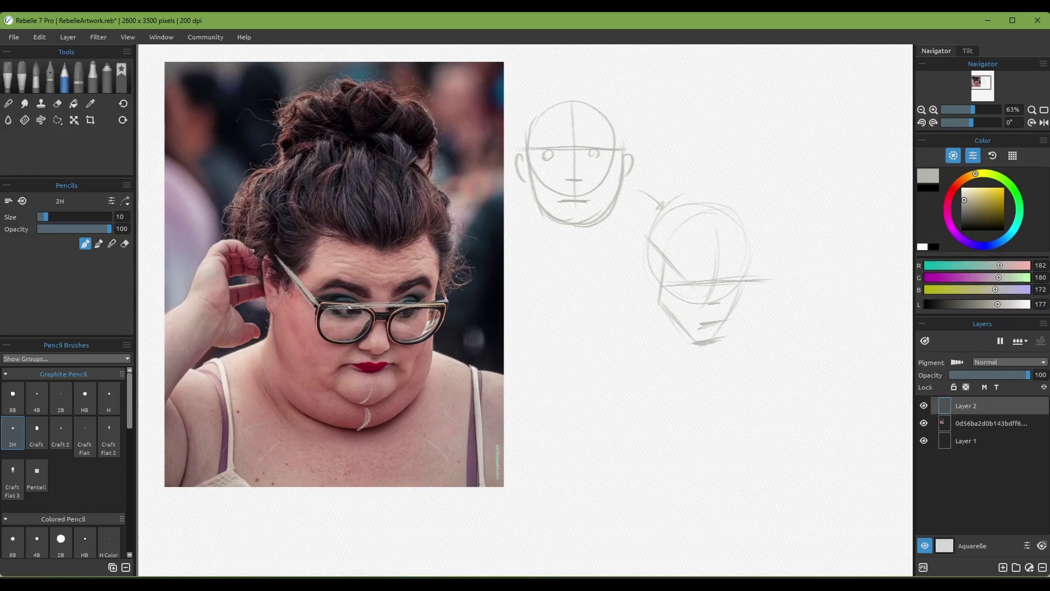
mouse_move(320, 337)
left_mouse_down()
mouse_move(405, 336)
mouse_move(369, 342)
left_mouse_up()
left_click_drag(387, 338, 421, 338)
left_click_drag(439, 280, 449, 300)
Pick a dark pencil colour (RGB 70, 68, 58) and sketch the skull circle and front face line of a profile head above the tilted head
left_click(969, 219)
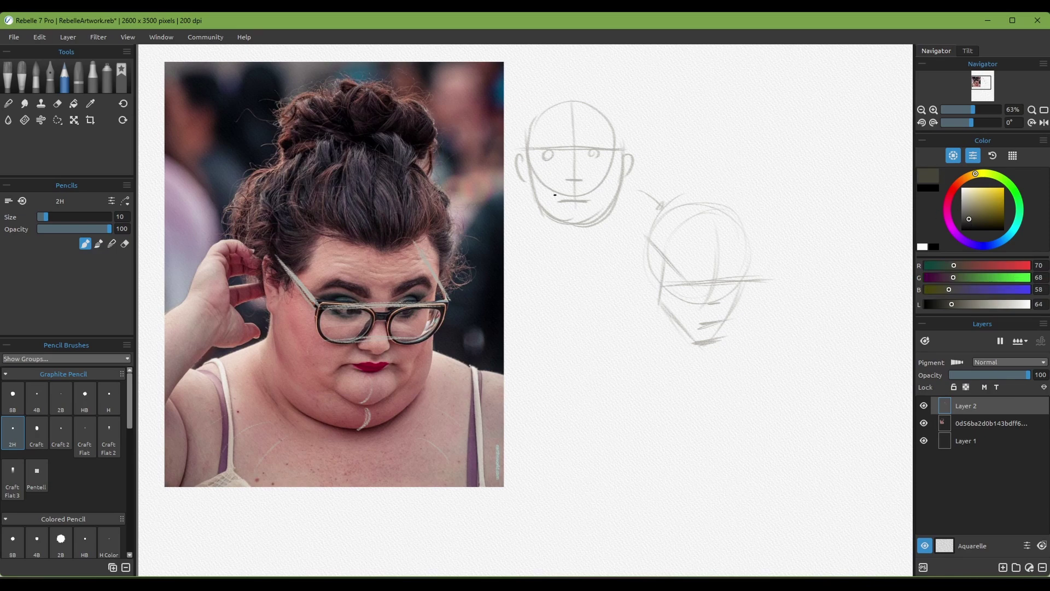
left_click_drag(652, 135, 550, 148)
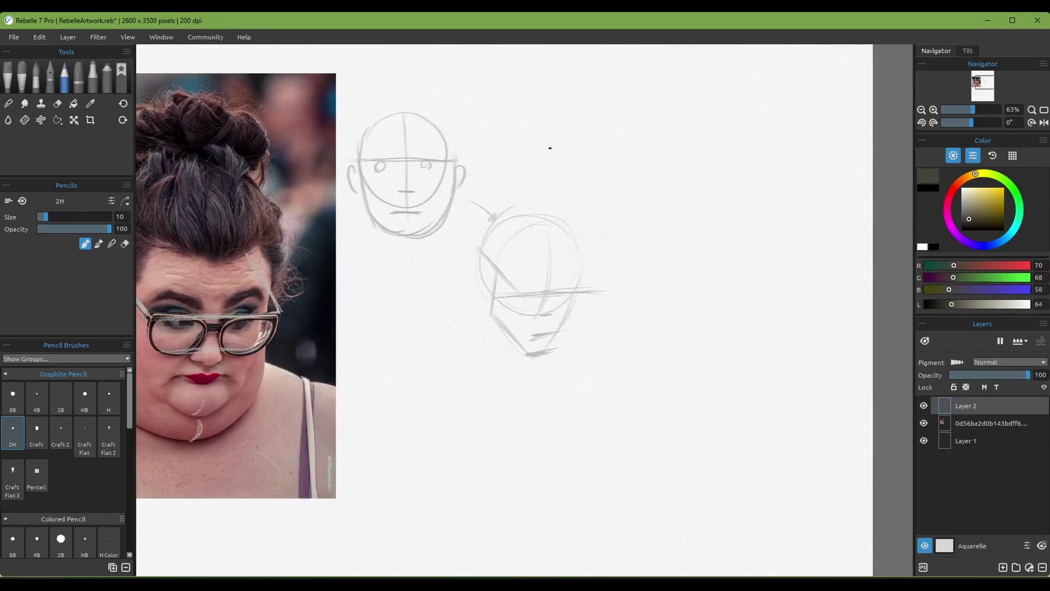
left_click_drag(602, 81, 582, 150)
mouse_move(539, 88)
left_mouse_down()
mouse_move(614, 128)
mouse_move(531, 93)
mouse_move(536, 164)
left_mouse_up()
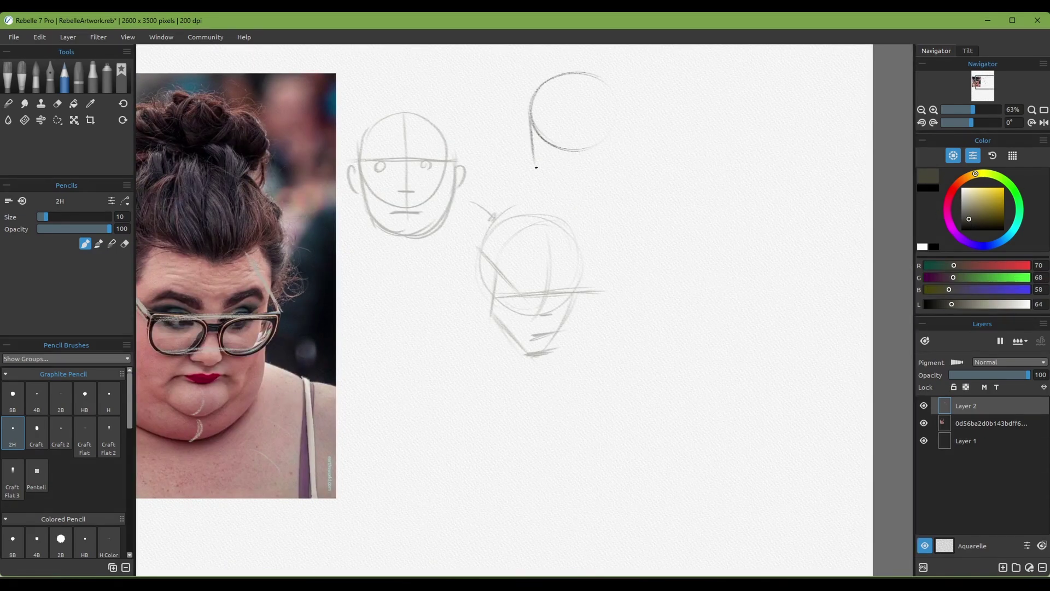
left_click_drag(530, 108, 530, 179)
Add the ear, back of the skull, jaw and neck lines to the profile head
mouse_move(580, 108)
left_mouse_down()
mouse_move(584, 154)
mouse_move(599, 116)
mouse_move(584, 140)
mouse_move(600, 124)
left_mouse_up()
mouse_move(586, 72)
left_mouse_down()
mouse_move(605, 87)
mouse_move(621, 120)
left_mouse_up()
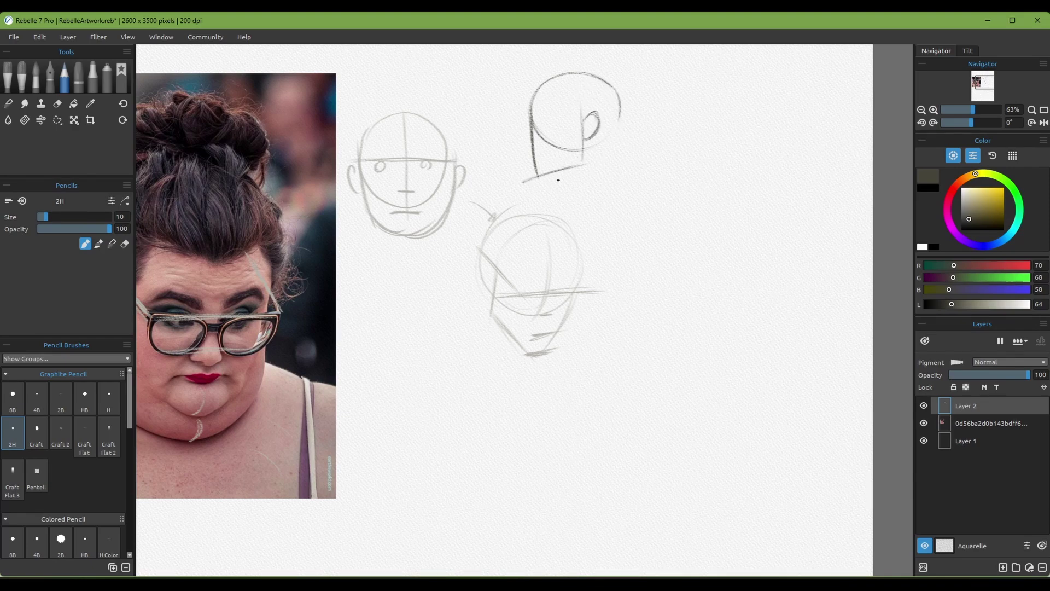
mouse_move(542, 175)
left_mouse_down()
mouse_move(563, 180)
mouse_move(588, 209)
left_mouse_up()
mouse_move(620, 121)
left_mouse_down()
mouse_move(613, 143)
mouse_move(629, 179)
mouse_move(588, 222)
left_mouse_up()
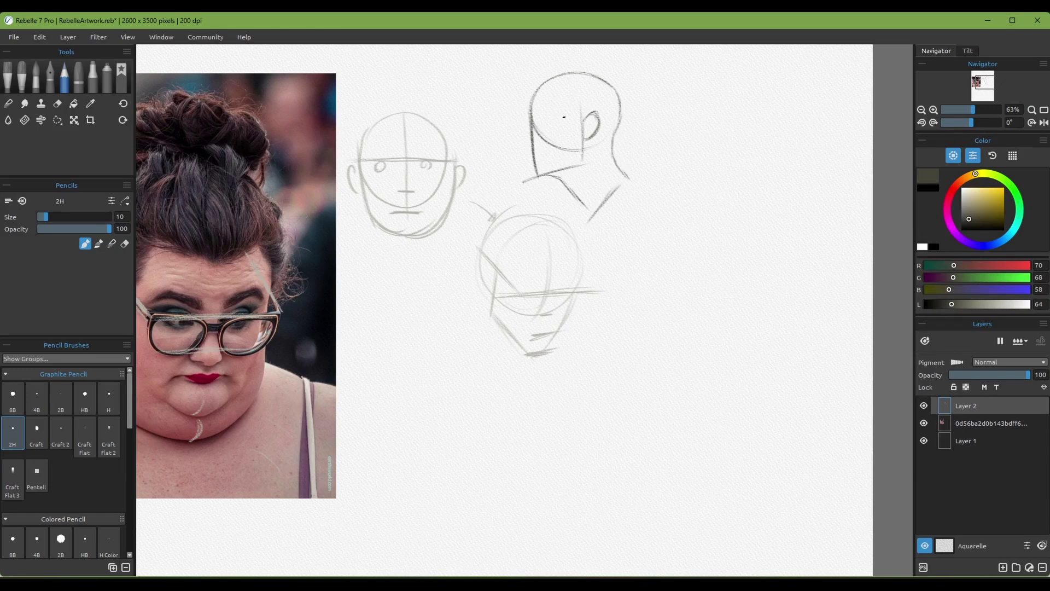
Draw the eye, nose, lips, chin, neck muscle and glasses on the profile head
scroll(564, 116, "up", 3)
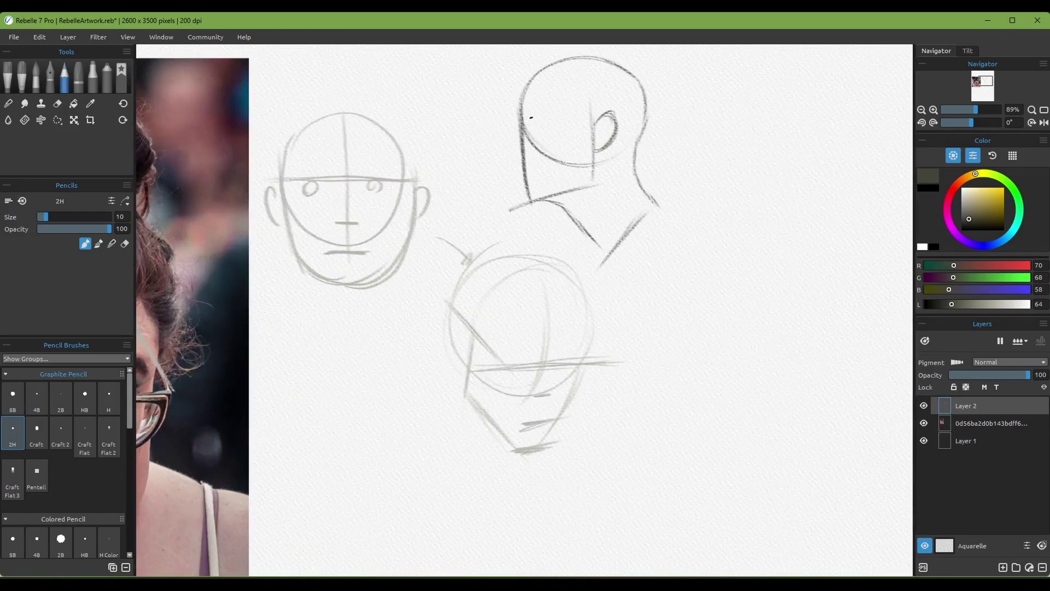
left_click_drag(533, 127, 534, 119)
mouse_move(508, 161)
left_mouse_down()
mouse_move(525, 162)
mouse_move(507, 161)
mouse_move(518, 162)
mouse_move(539, 203)
mouse_move(528, 205)
mouse_move(565, 210)
mouse_move(605, 250)
left_mouse_up()
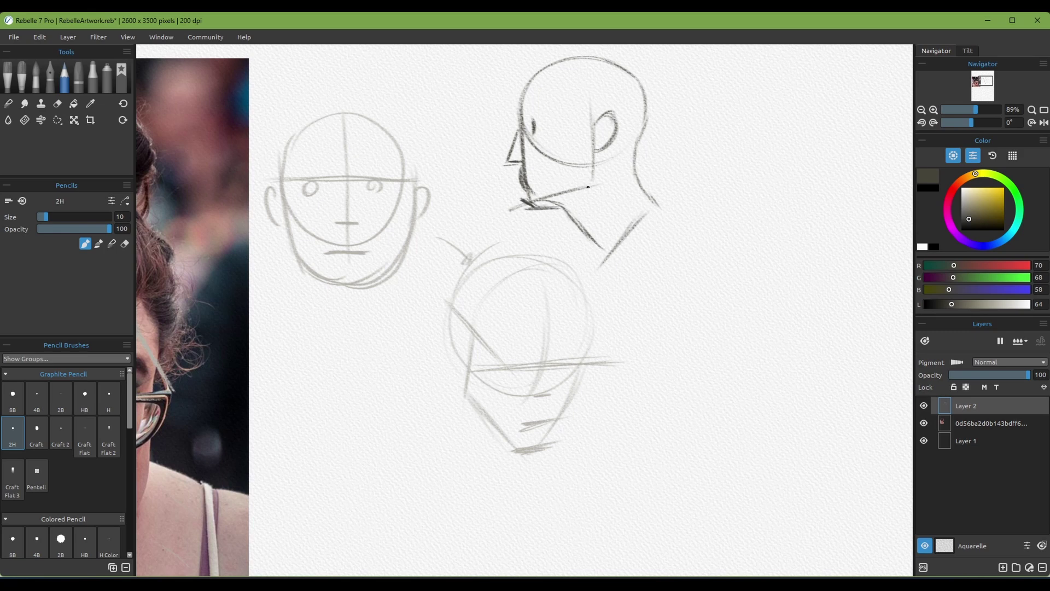
left_click_drag(600, 171, 605, 250)
mouse_move(524, 118)
left_mouse_down()
mouse_move(526, 174)
mouse_move(529, 147)
mouse_move(528, 173)
mouse_move(527, 154)
mouse_move(607, 144)
mouse_move(541, 147)
mouse_move(616, 149)
mouse_move(605, 184)
left_mouse_up()
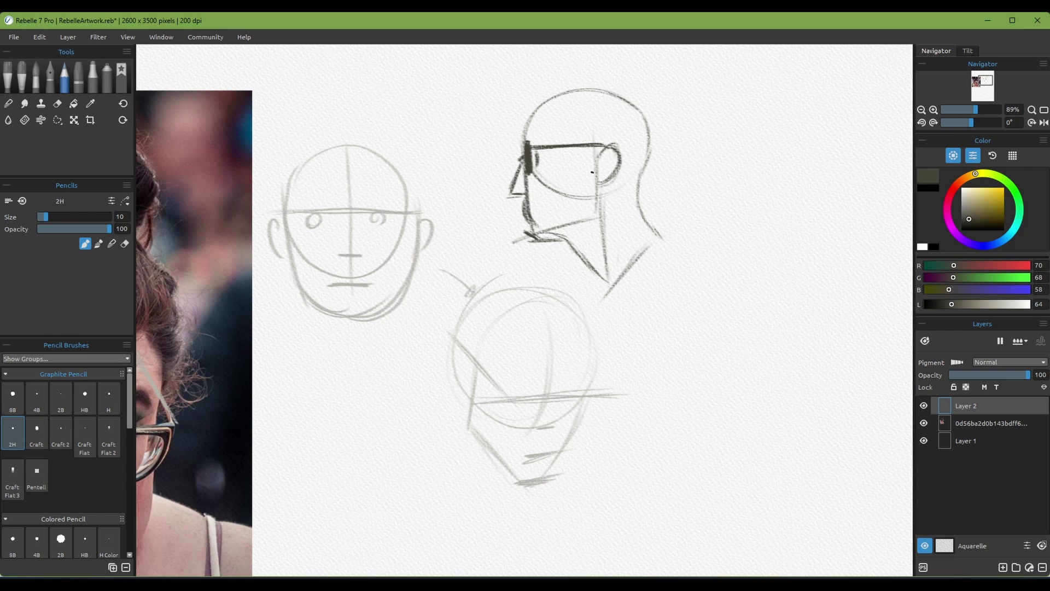
Sketch the cheek and temple plane lines on the side of the profile head
mouse_move(559, 150)
left_mouse_down()
mouse_move(550, 163)
mouse_move(546, 146)
mouse_move(571, 169)
mouse_move(588, 164)
mouse_move(542, 210)
left_mouse_up()
mouse_move(576, 176)
left_mouse_down()
mouse_move(538, 222)
mouse_move(544, 211)
left_mouse_up()
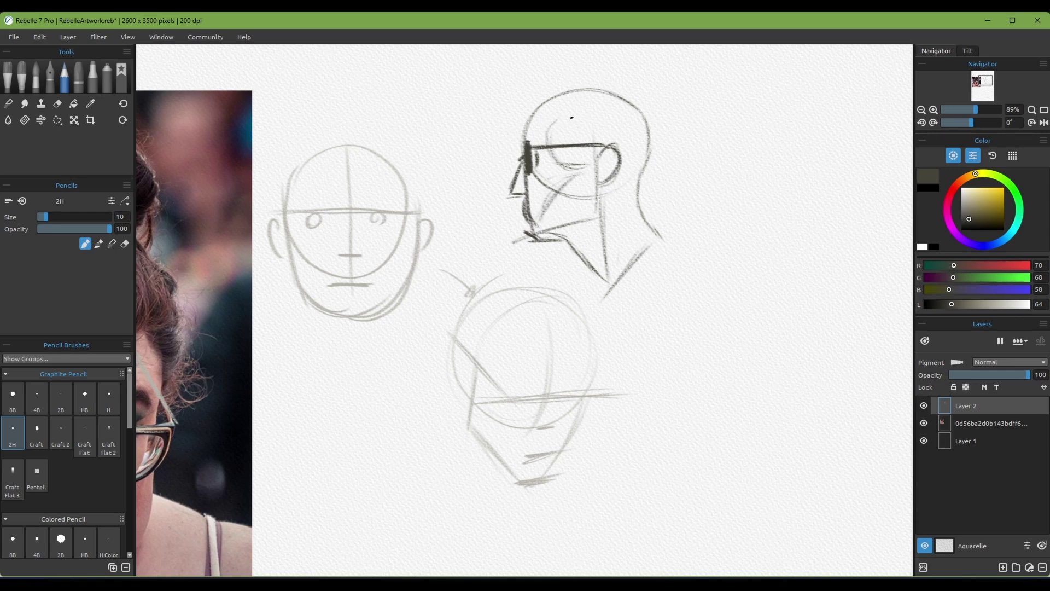
left_click_drag(550, 124, 622, 108)
mouse_move(326, 217)
left_mouse_down()
mouse_move(539, 197)
mouse_move(578, 169)
left_mouse_up()
scroll(477, 208, "down", 5)
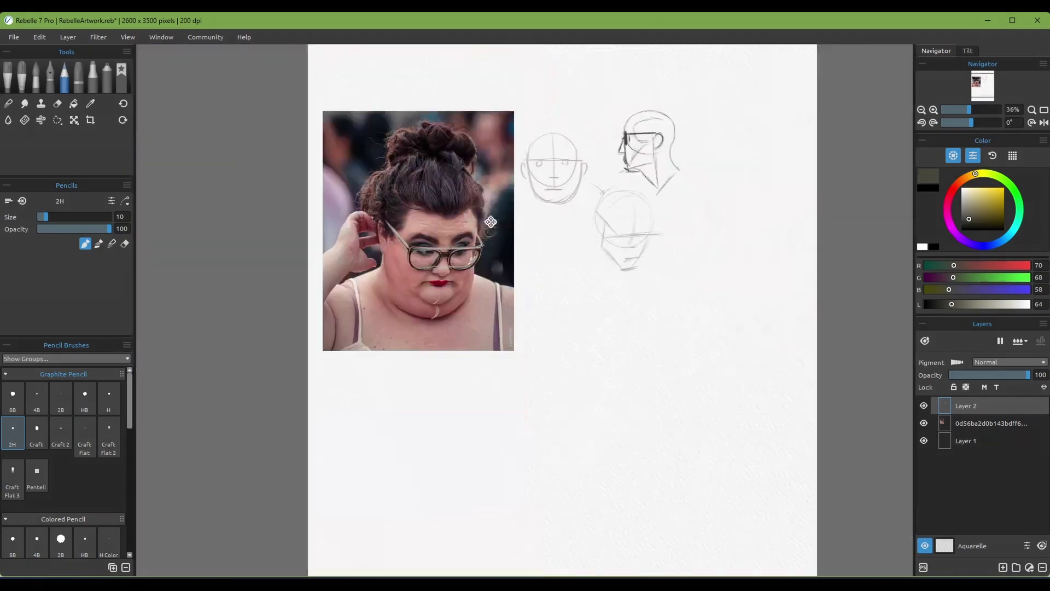
mouse_move(490, 222)
left_mouse_down()
mouse_move(462, 204)
mouse_move(499, 229)
left_mouse_up()
scroll(464, 213, "up", 3)
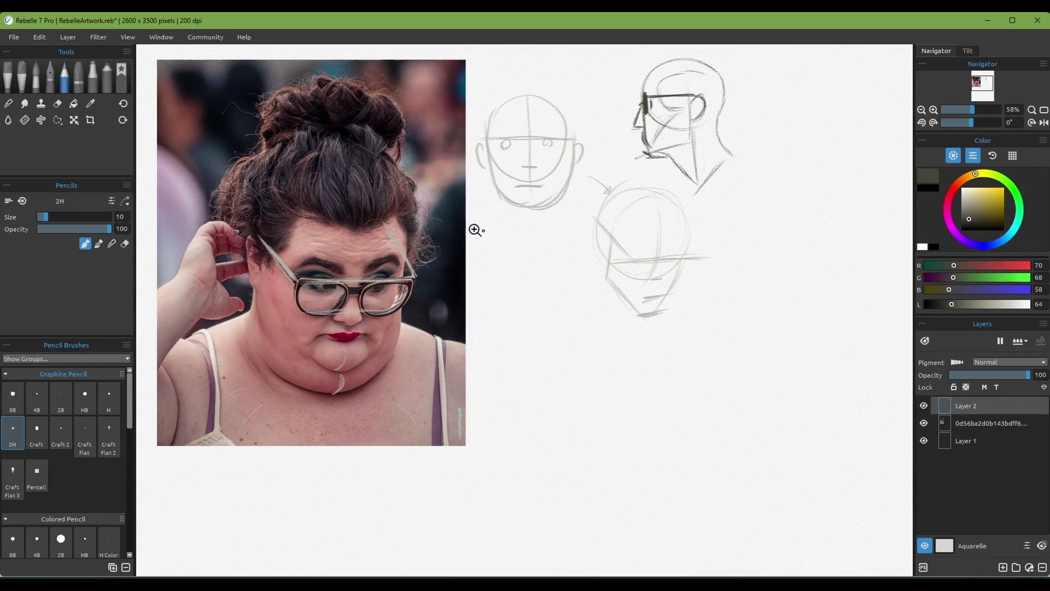
Hide the layer with the head sketches and add a new layer above it
scroll(495, 236, "up", 2)
left_click(923, 406)
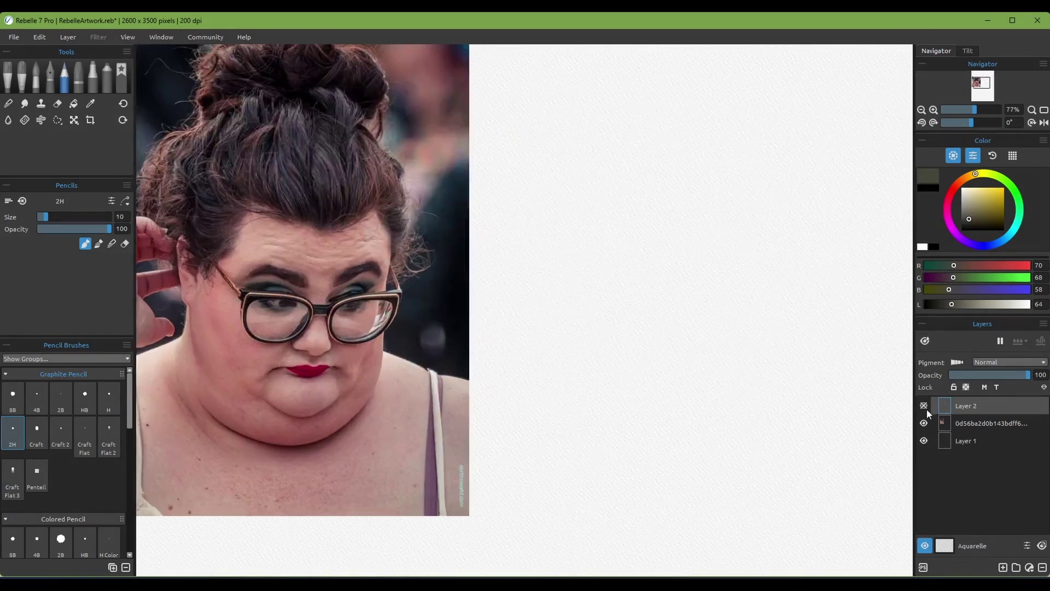
left_click(1003, 567)
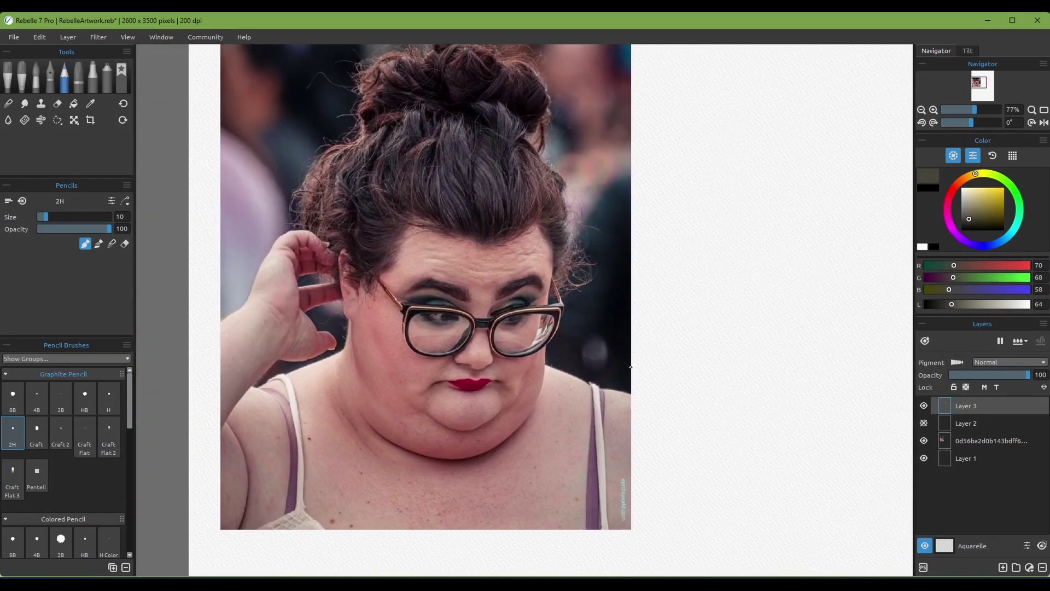
left_click_drag(644, 368, 576, 376)
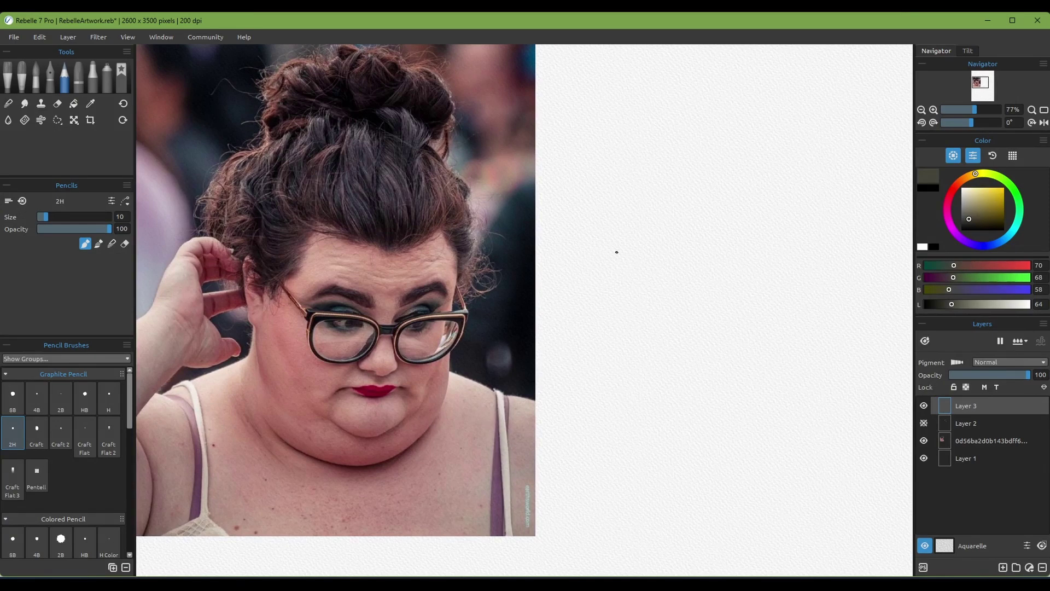
Sketch a sphere beside the photo with the rounded outline of its cast shadow directly beneath it
mouse_move(575, 255)
left_mouse_down()
mouse_move(701, 192)
mouse_move(613, 298)
mouse_move(691, 274)
left_mouse_up()
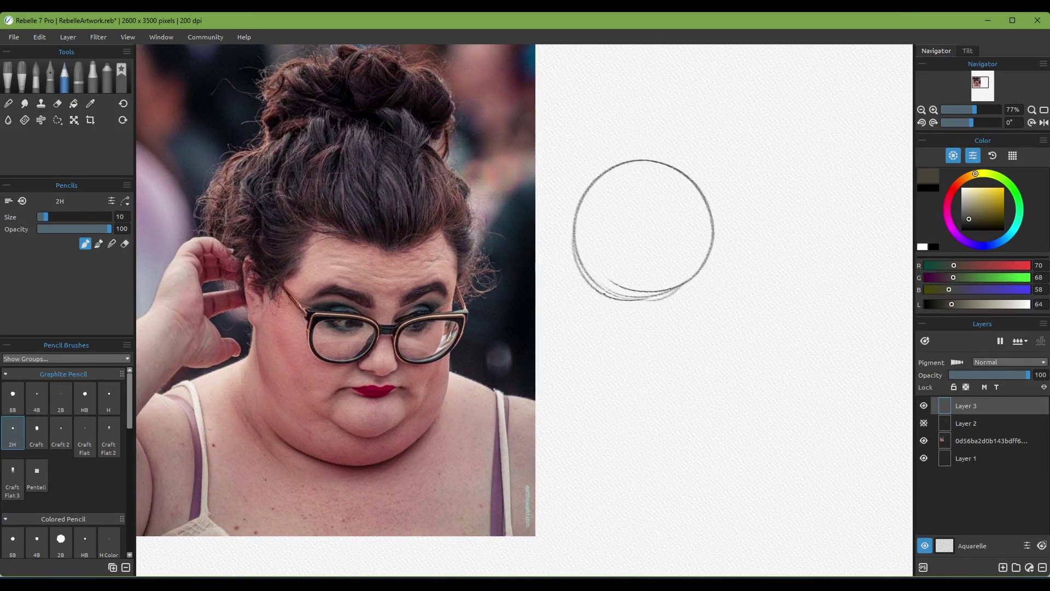
mouse_move(603, 294)
left_mouse_down()
mouse_move(653, 346)
mouse_move(687, 292)
left_mouse_up()
mouse_move(601, 295)
left_mouse_down()
mouse_move(615, 351)
mouse_move(697, 277)
left_mouse_up()
key("ctrl+z")
key("ctrl+z")
key("ctrl+z")
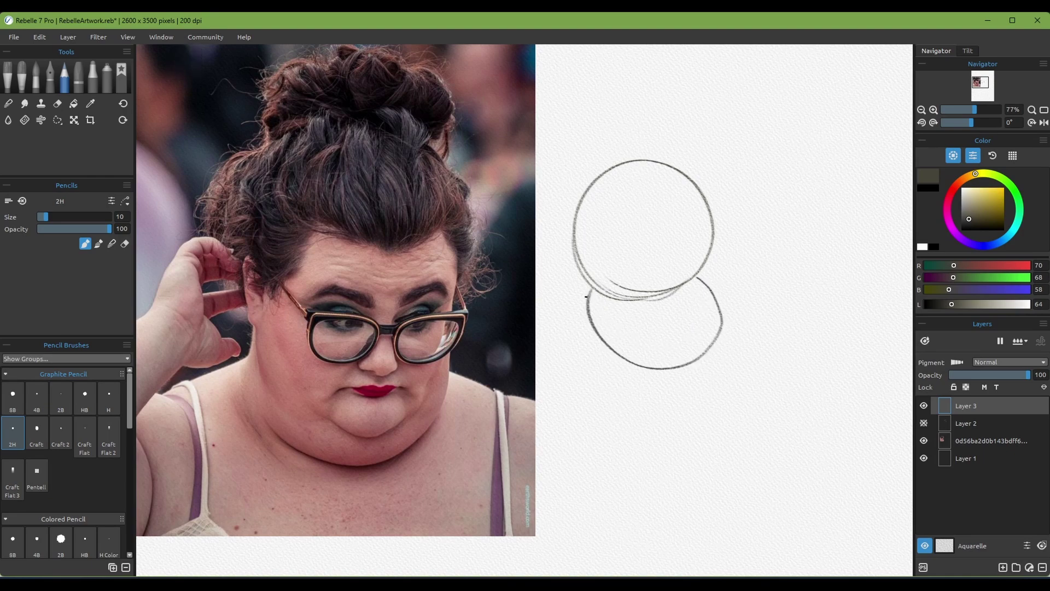
Fill the cast shadow beneath the sphere with dense, near-vertical pencil hatching
left_click_drag(587, 290, 591, 320)
left_click_drag(591, 291, 598, 329)
left_click_drag(600, 293, 607, 335)
left_click_drag(608, 295, 616, 341)
mouse_move(618, 298)
left_mouse_down()
mouse_move(633, 339)
mouse_move(643, 319)
mouse_move(651, 364)
left_mouse_up()
mouse_move(653, 297)
left_mouse_down()
mouse_move(668, 367)
mouse_move(680, 288)
mouse_move(705, 283)
mouse_move(711, 344)
left_mouse_up()
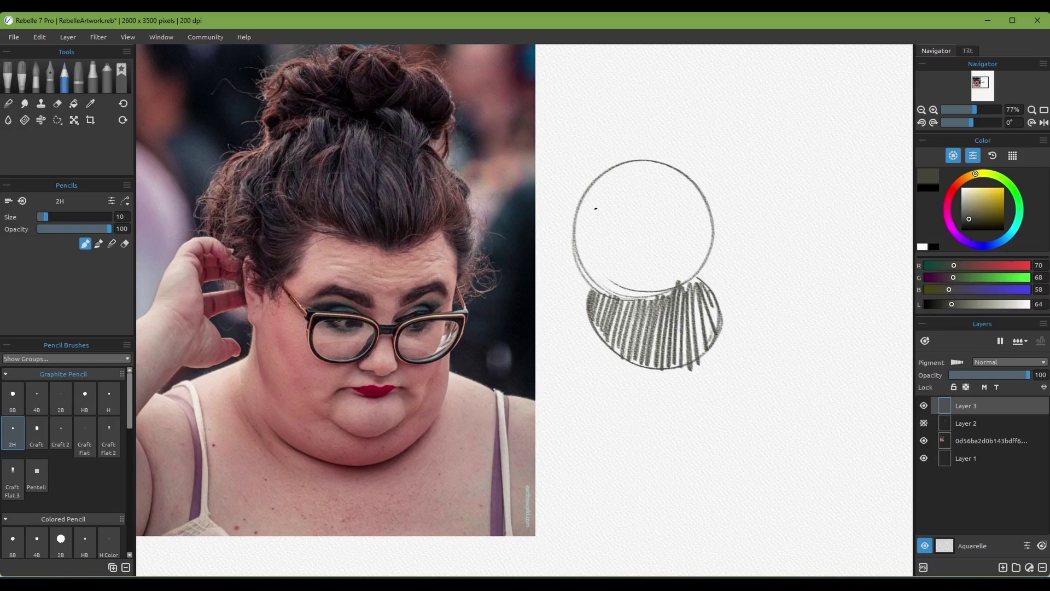
Hatch the sphere's lower half, mark a small highlight near its top and draw a downward light arrow above it
mouse_move(573, 219)
left_mouse_down()
mouse_move(698, 253)
mouse_move(712, 214)
mouse_move(582, 268)
left_mouse_up()
mouse_move(581, 231)
left_mouse_down()
mouse_move(591, 277)
mouse_move(604, 286)
left_mouse_up()
mouse_move(596, 241)
left_mouse_down()
mouse_move(613, 274)
mouse_move(633, 258)
mouse_move(705, 253)
left_mouse_up()
left_click_drag(710, 214, 712, 238)
left_click_drag(627, 176, 630, 174)
mouse_move(618, 66)
left_mouse_down()
mouse_move(624, 100)
mouse_move(632, 94)
left_mouse_up()
left_click_drag(613, 96, 627, 118)
left_click_drag(609, 223, 690, 193)
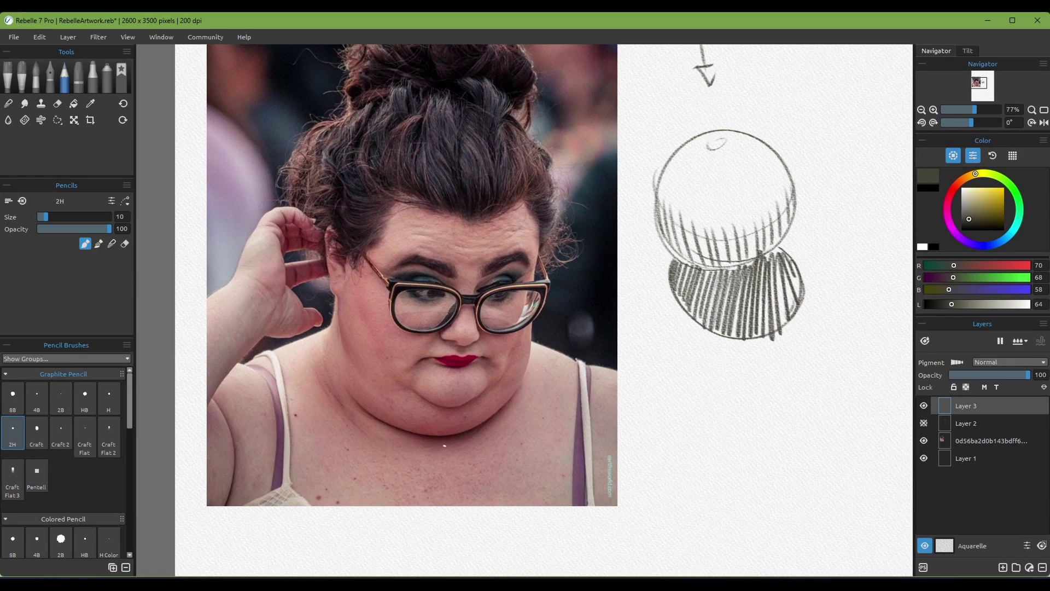
Mark the shadow beneath the woman's chin on the photo with a dark line running down to a point on the chest
scroll(442, 447, "up", 3)
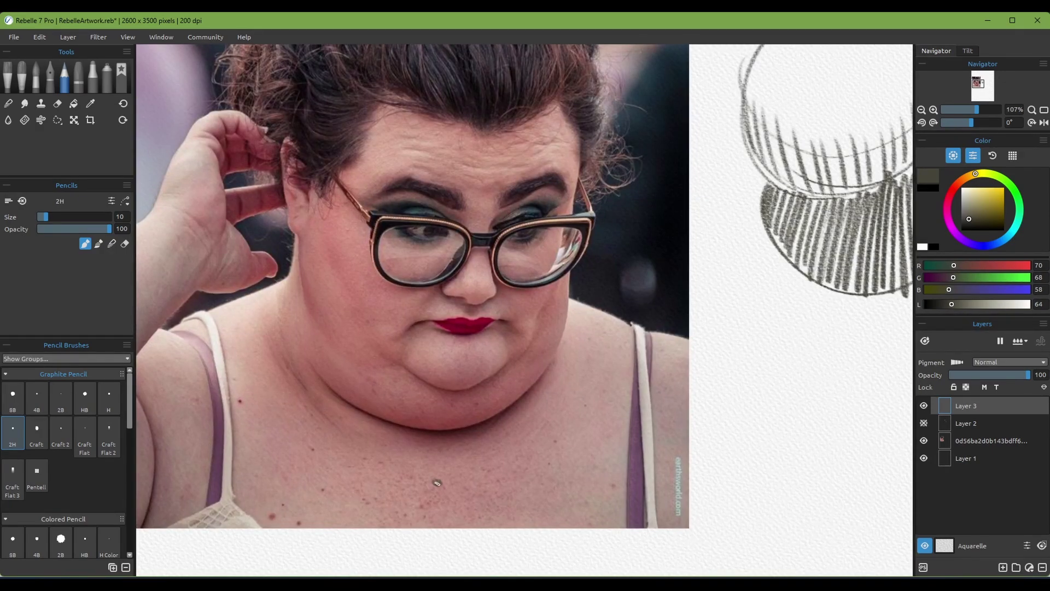
left_click_drag(436, 483, 434, 433)
left_click_drag(451, 398, 441, 427)
Sample the lips' red (RGB 142, 7, 38) and mark the chin, shoulder and raised hand, plus a downward arrow on the background
left_click(459, 324, "alt")
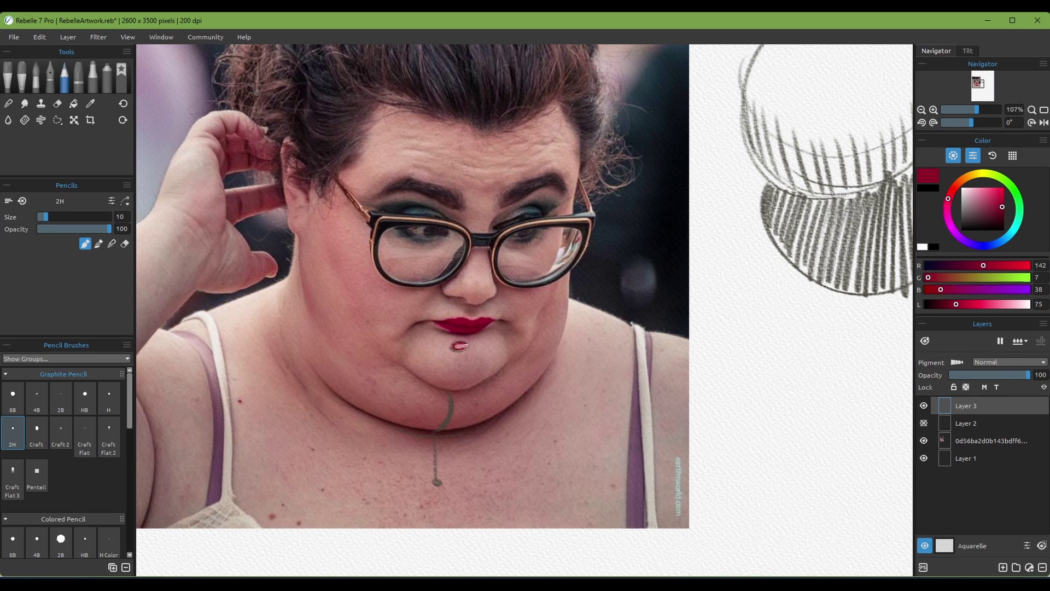
mouse_move(459, 347)
left_mouse_down()
mouse_move(464, 376)
mouse_move(444, 385)
left_mouse_up()
left_click_drag(626, 271, 630, 274)
left_click_drag(215, 313, 266, 295)
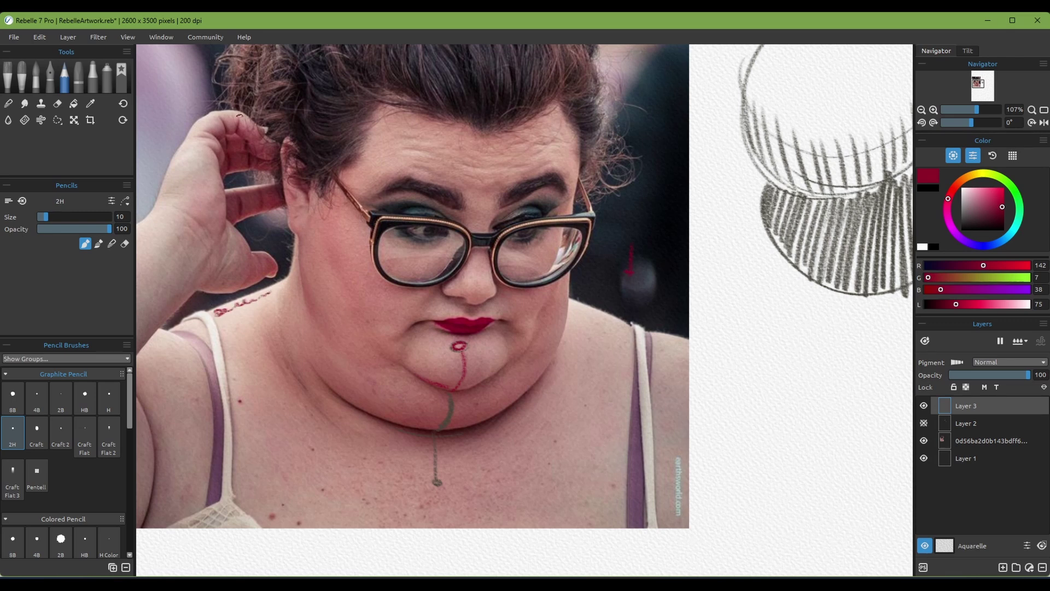
mouse_move(239, 116)
left_mouse_down()
mouse_move(198, 128)
mouse_move(139, 234)
left_mouse_up()
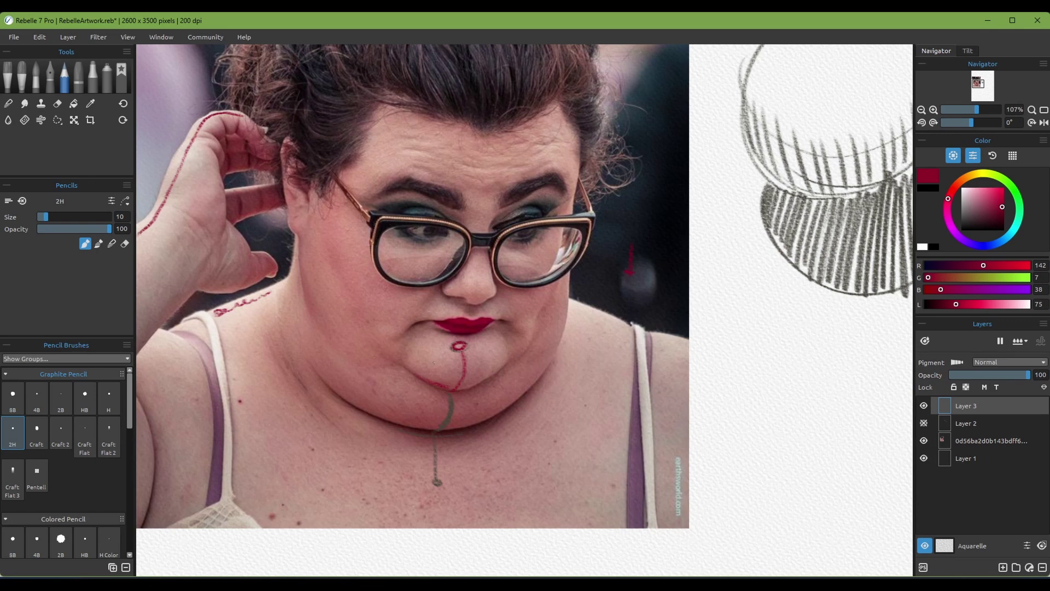
Circle the nose tip highlight and add red strokes on the forehead and the cheek facing the raised hand
mouse_move(483, 275)
left_mouse_down()
mouse_move(466, 278)
mouse_move(482, 282)
left_mouse_up()
left_click_drag(388, 115, 409, 129)
left_click_drag(385, 146, 411, 147)
mouse_move(332, 240)
left_mouse_down()
mouse_move(345, 281)
mouse_move(333, 344)
mouse_move(352, 370)
left_mouse_up()
scroll(439, 331, "down", 3)
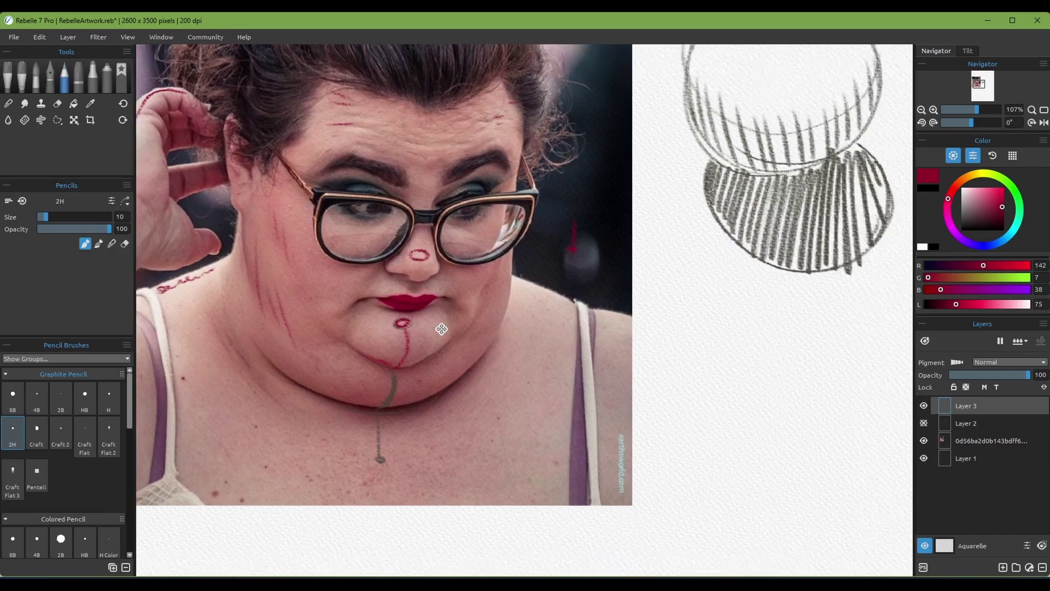
Handwrite the label "Difusa" in red below the sphere's cast shadow
scroll(559, 307, "down", 2)
scroll(604, 106, "up", 3)
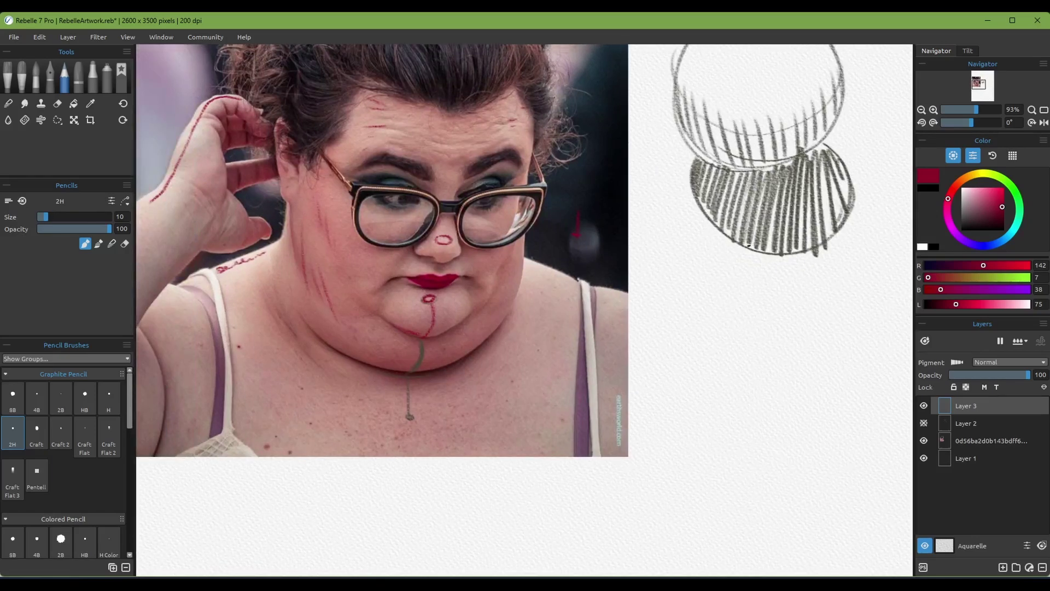
left_click_drag(662, 309, 658, 332)
mouse_move(660, 308)
left_mouse_down()
mouse_move(674, 320)
mouse_move(658, 332)
mouse_move(693, 329)
left_mouse_up()
left_click_drag(689, 320, 753, 323)
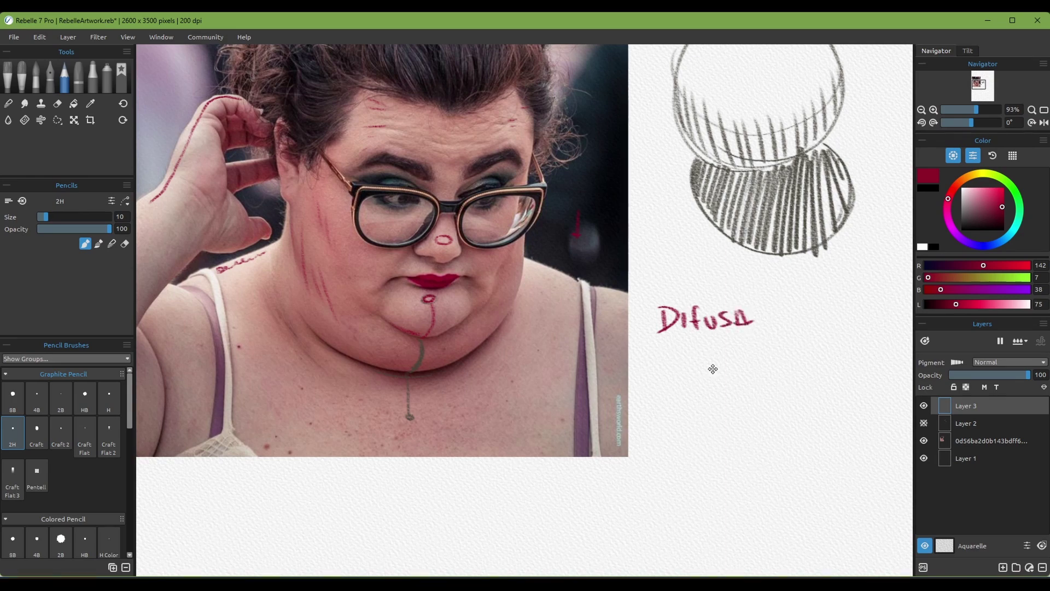
Draw a horizontal ground line below the photo with three simple standing figures on it, the middle one tallest
mouse_move(658, 323)
left_mouse_down()
mouse_move(703, 371)
mouse_move(642, 328)
mouse_move(555, 333)
left_mouse_up()
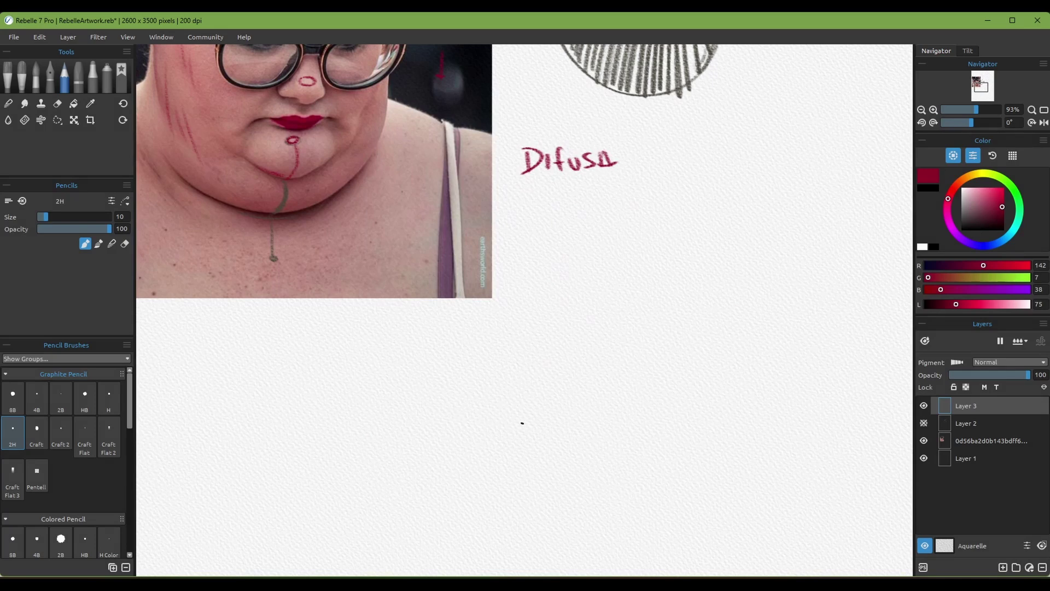
left_click_drag(446, 419, 697, 420)
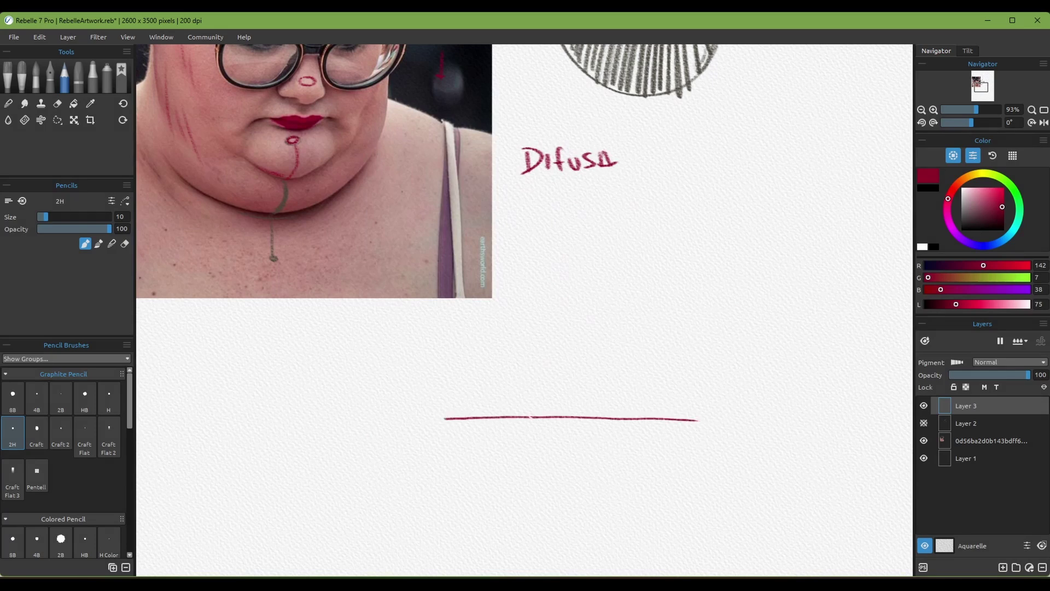
mouse_move(562, 310)
left_mouse_down()
mouse_move(585, 343)
mouse_move(553, 448)
left_mouse_up()
left_click_drag(548, 380, 548, 425)
left_click_drag(588, 346, 605, 448)
mouse_move(503, 335)
left_mouse_down()
mouse_move(500, 350)
mouse_move(516, 355)
left_mouse_up()
mouse_move(492, 357)
left_mouse_down()
mouse_move(496, 434)
mouse_move(533, 436)
left_mouse_up()
mouse_move(617, 344)
left_mouse_down()
mouse_move(633, 343)
mouse_move(618, 348)
left_mouse_up()
mouse_move(610, 353)
left_mouse_down()
mouse_move(640, 352)
mouse_move(622, 436)
left_mouse_up()
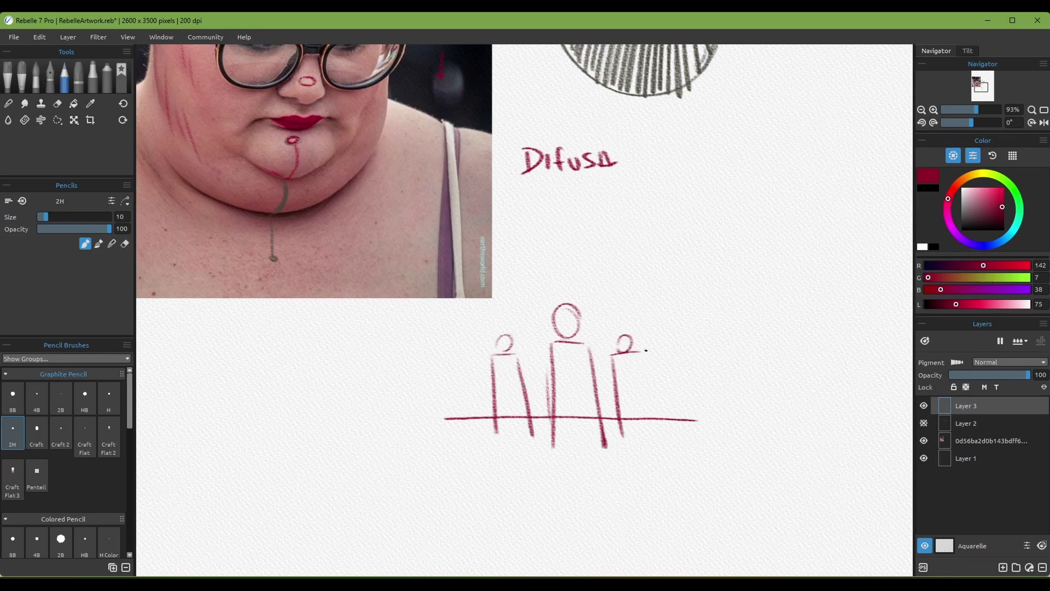
left_click_drag(644, 356, 652, 437)
Add a fourth standing figure at the right end of the row and short light strokes beyond the leftmost figure
left_click_drag(429, 223, 532, 440)
left_click_drag(527, 128, 573, 338)
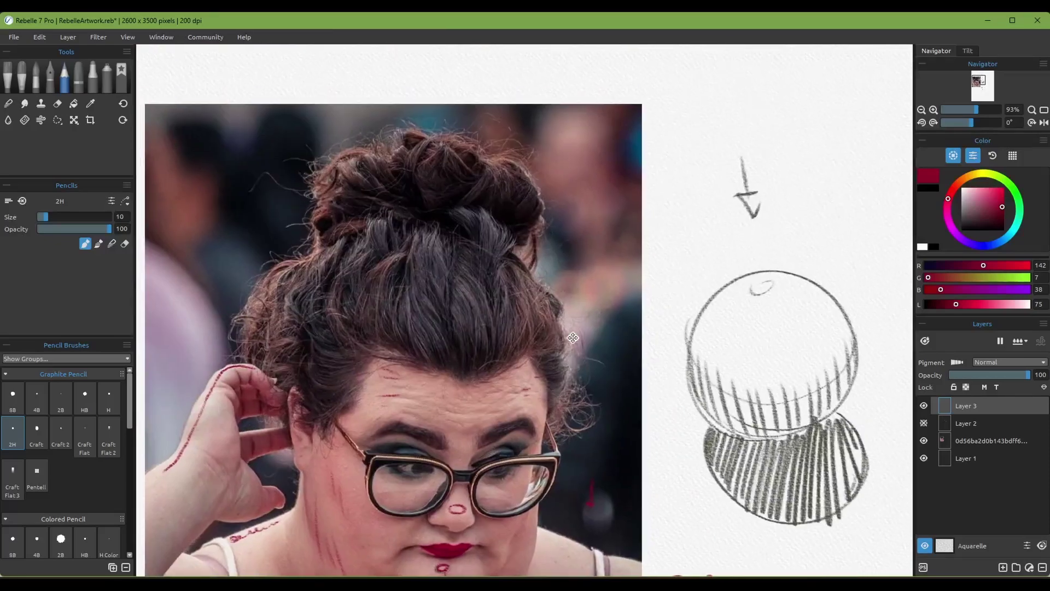
scroll(350, 183, "down", 5)
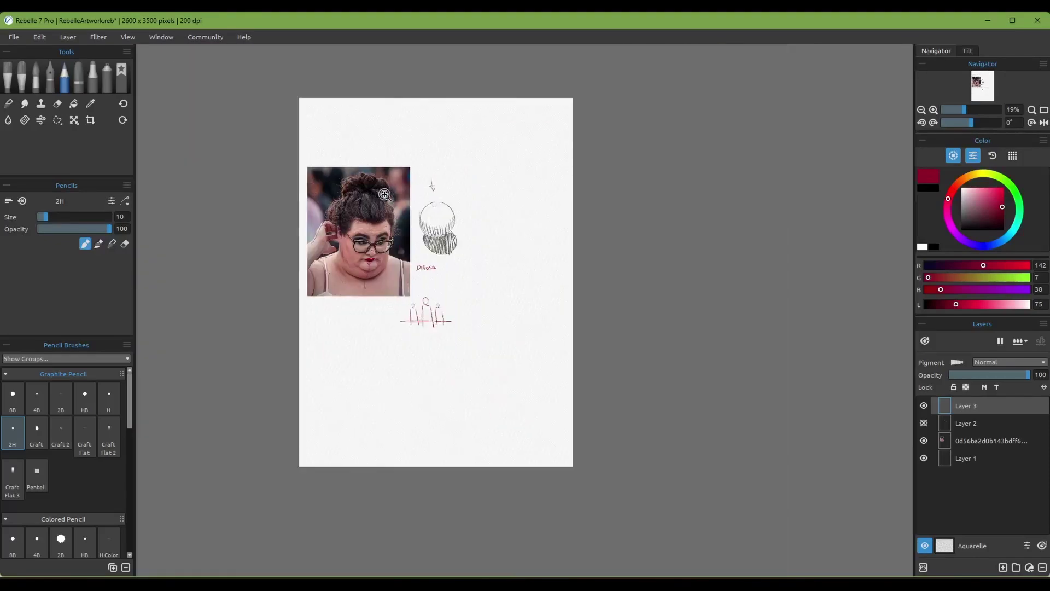
scroll(350, 183, "up", 2)
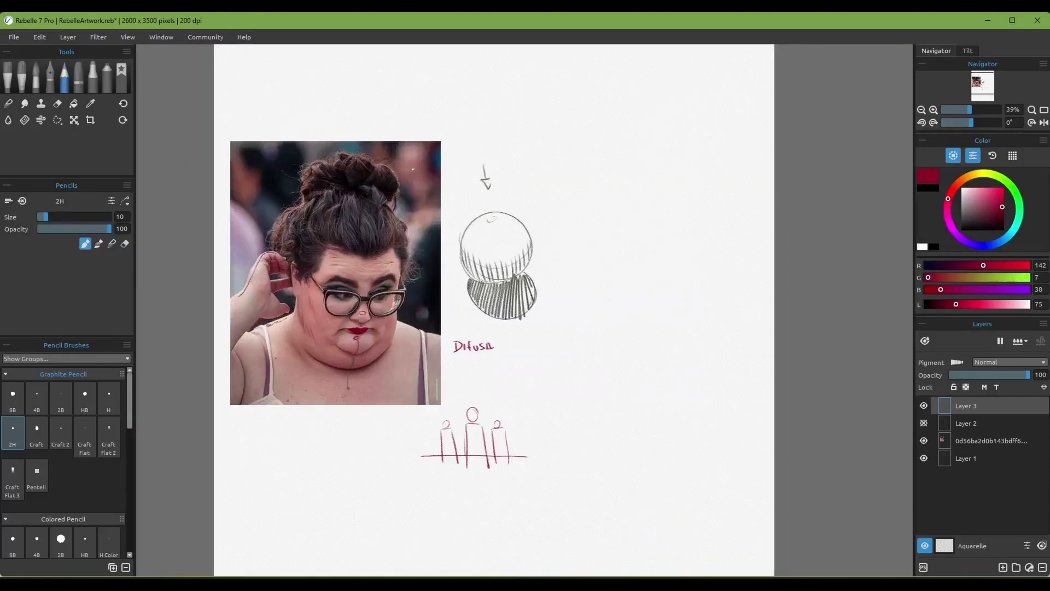
left_click(505, 424)
mouse_move(537, 405)
left_mouse_down()
mouse_move(533, 427)
mouse_move(560, 428)
left_mouse_up()
mouse_move(542, 430)
left_mouse_down()
mouse_move(527, 534)
mouse_move(575, 539)
left_mouse_up()
left_click_drag(240, 473, 317, 460)
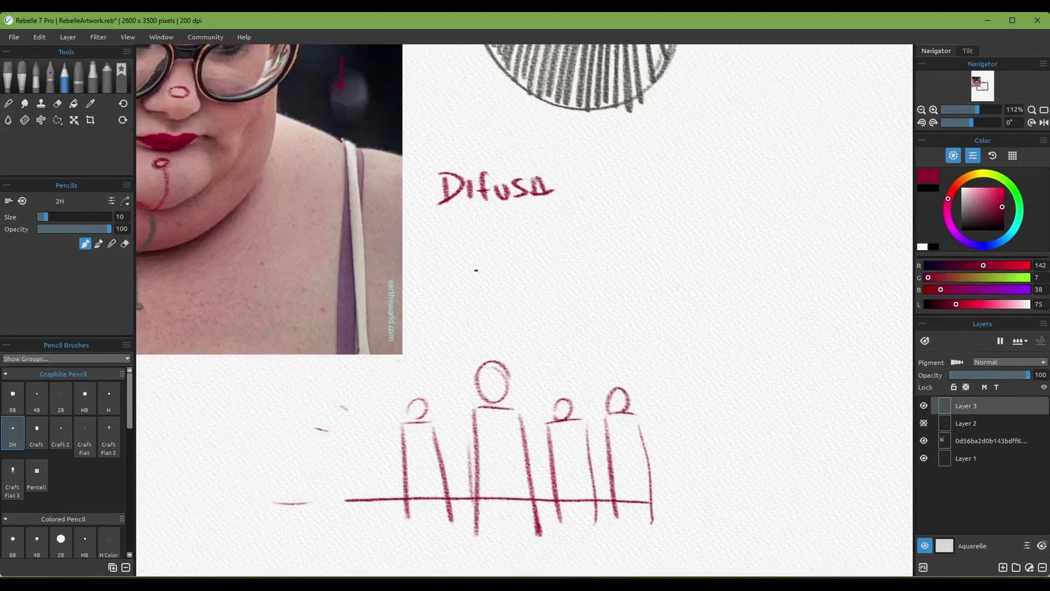
Draw a sun circle with short ray marks around it, next to the "Difusa" label
mouse_move(624, 157)
left_mouse_down()
mouse_move(674, 214)
mouse_move(621, 189)
mouse_move(639, 232)
left_mouse_up()
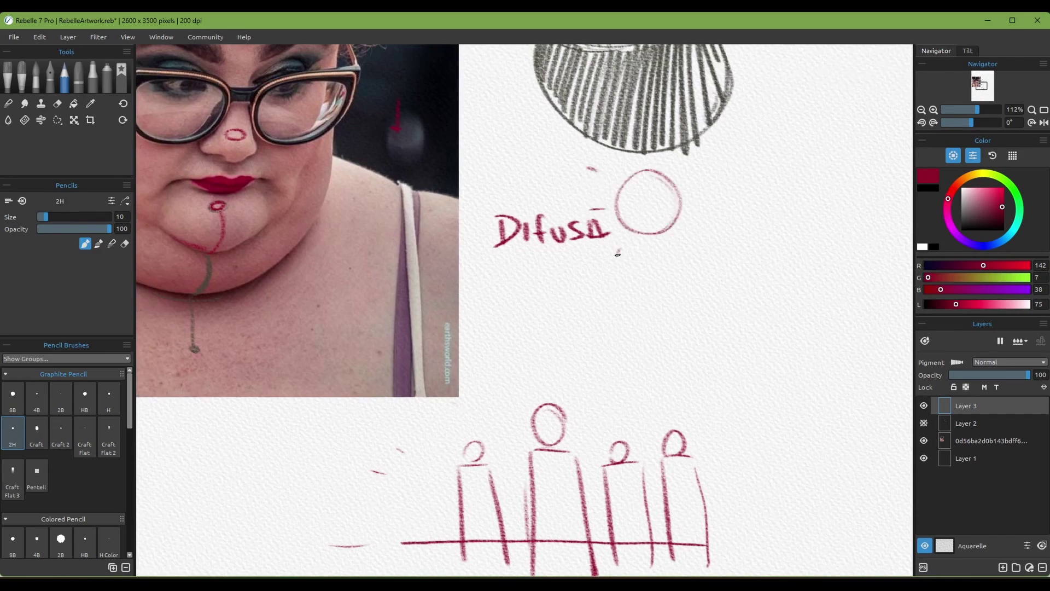
mouse_move(629, 179)
left_mouse_down()
mouse_move(627, 220)
mouse_move(681, 209)
left_mouse_up()
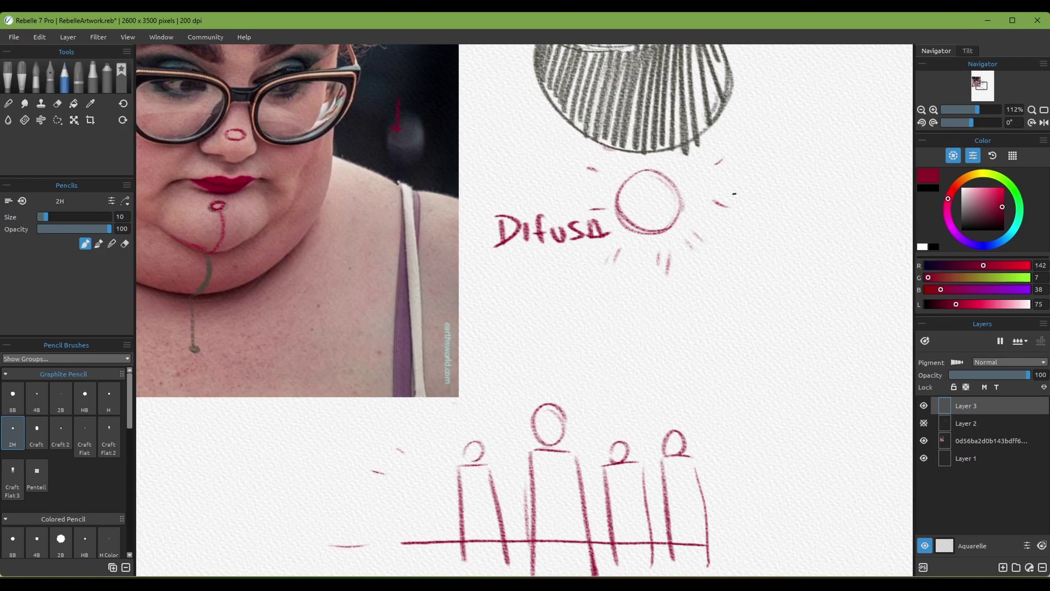
scroll(712, 159, "down", 2)
scroll(712, 159, "left", 1)
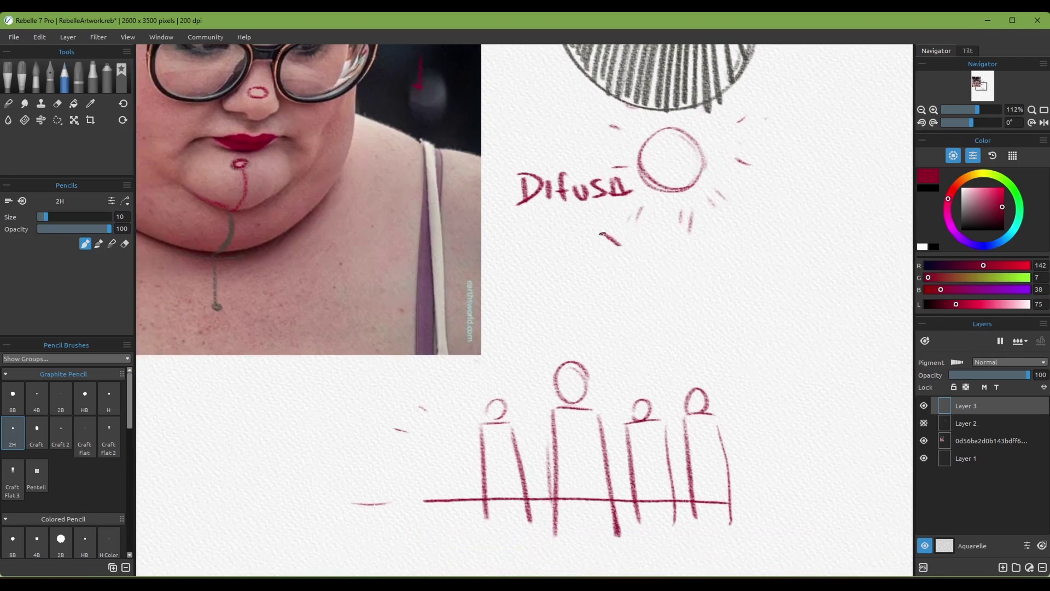
Outline a wide band of clouds between the sun and the figures and draw a ray from the sun to the clouds
mouse_move(602, 234)
left_mouse_down()
mouse_move(432, 285)
mouse_move(831, 276)
mouse_move(681, 292)
left_mouse_up()
scroll(643, 293, "left", 1)
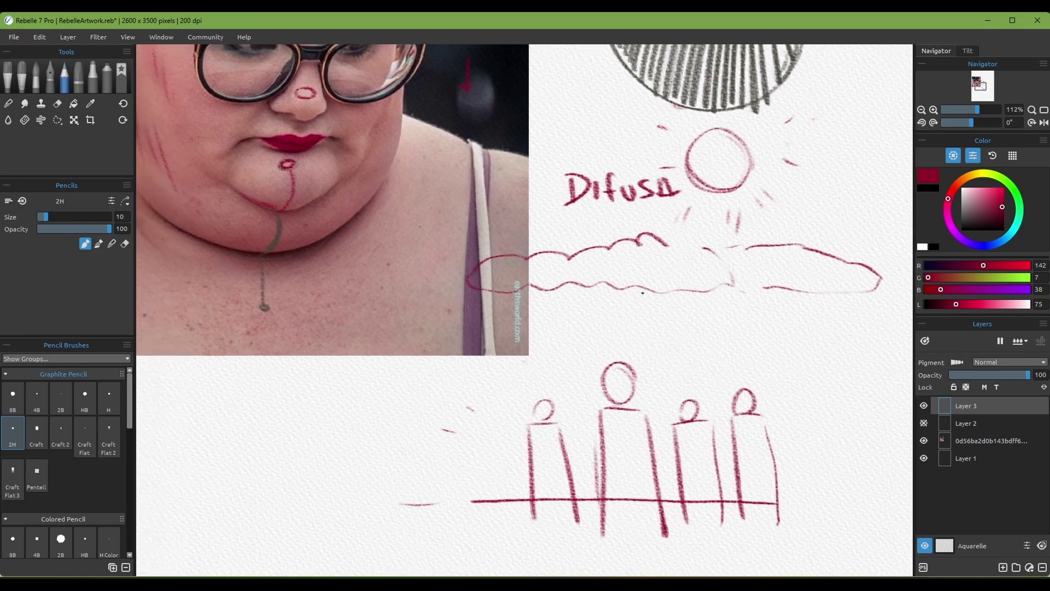
left_click_drag(441, 256, 387, 289)
left_click_drag(537, 243, 670, 241)
scroll(640, 237, "right", 1)
left_click_drag(654, 194, 631, 235)
Undo the last stroke, draw a red arrow pointing at the sphere's right side and trace the cast shadow's edges in red
scroll(668, 185, "up", 5)
scroll(668, 184, "right", 2)
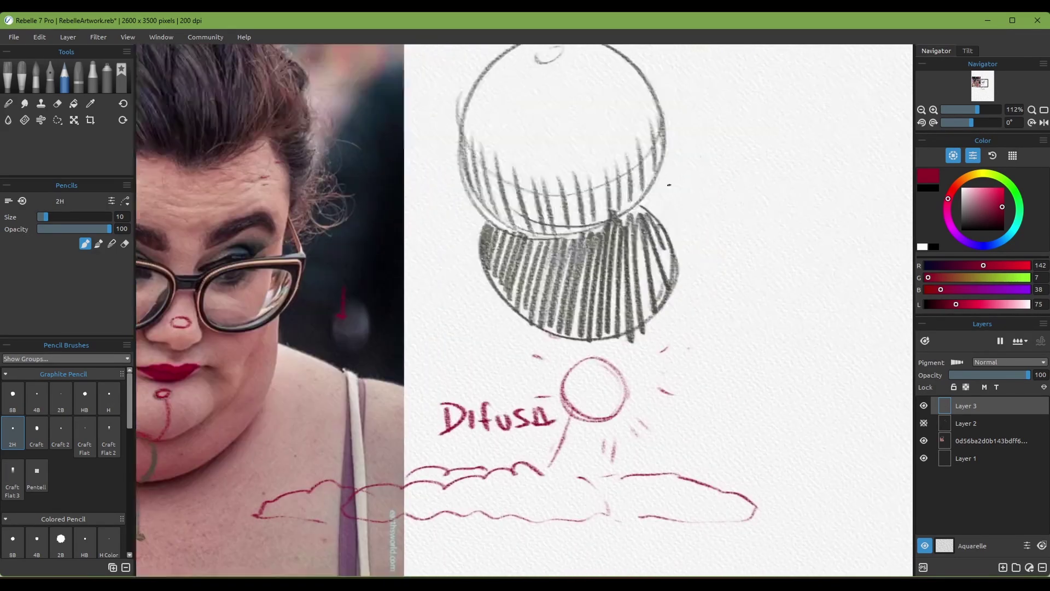
key("ctrl+z")
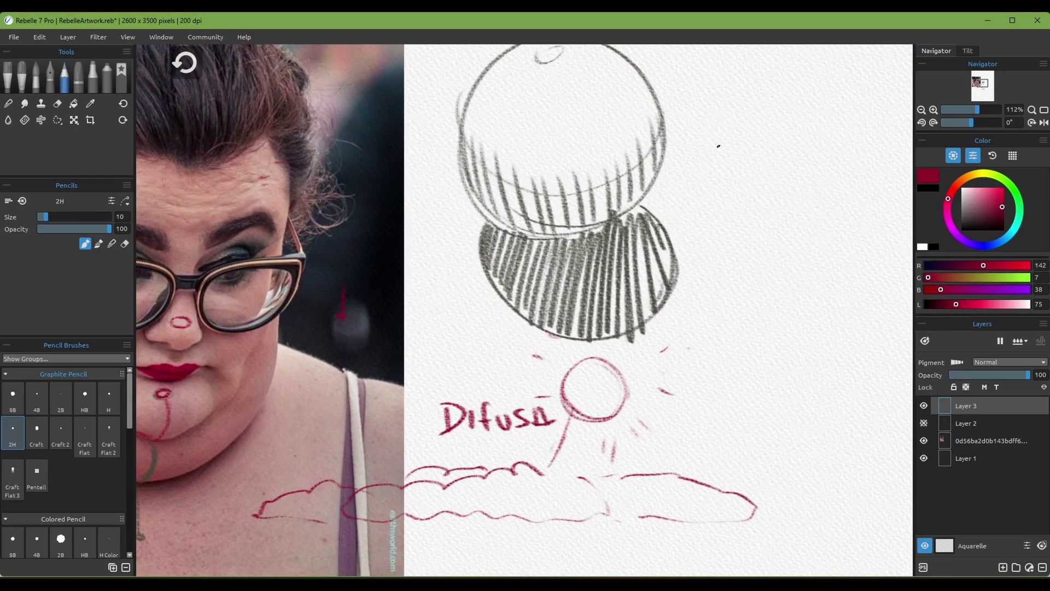
left_click_drag(728, 147, 692, 145)
left_click_drag(663, 206, 677, 287)
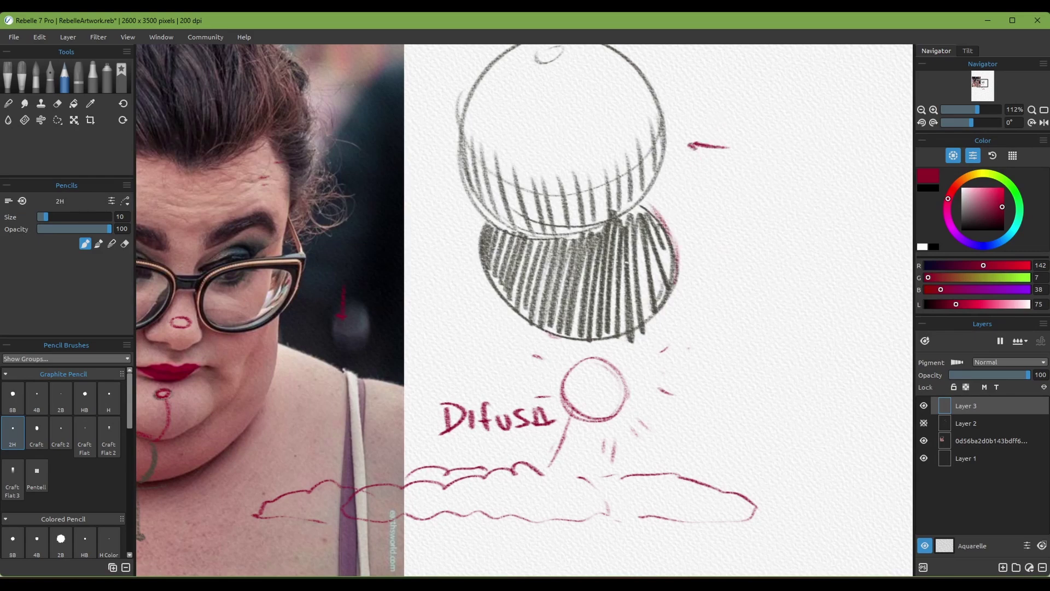
mouse_move(482, 223)
left_mouse_down()
mouse_move(506, 298)
mouse_move(558, 335)
left_mouse_up()
Add more rays from the sun down to the clouds and a further row of puffs inside the cloud band
scroll(547, 306, "down", 5)
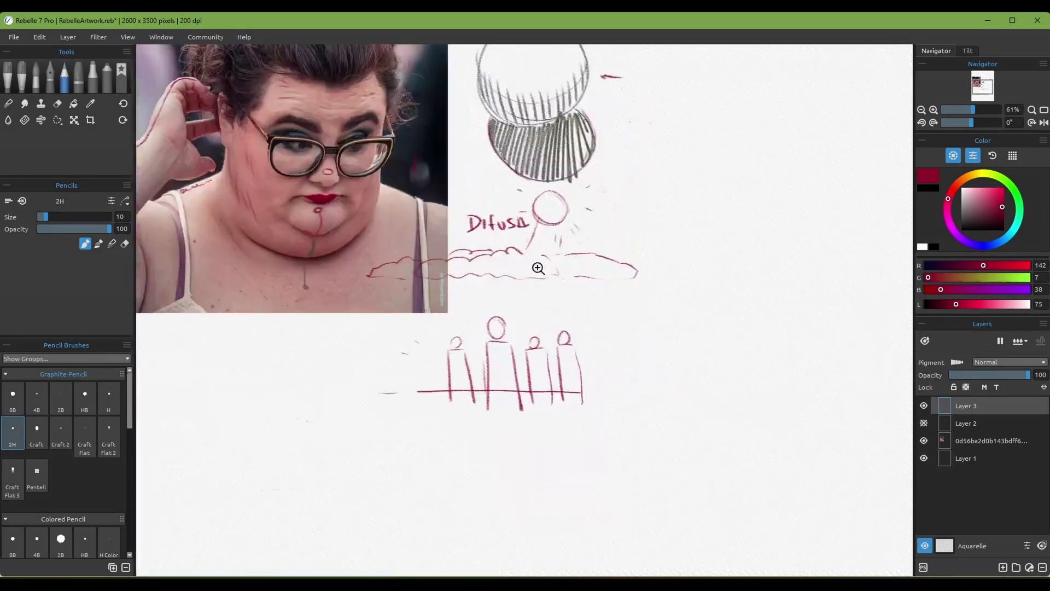
scroll(538, 264, "up", 4)
left_click_drag(533, 209, 519, 238)
mouse_move(555, 192)
left_mouse_down()
mouse_move(537, 248)
mouse_move(563, 251)
left_mouse_up()
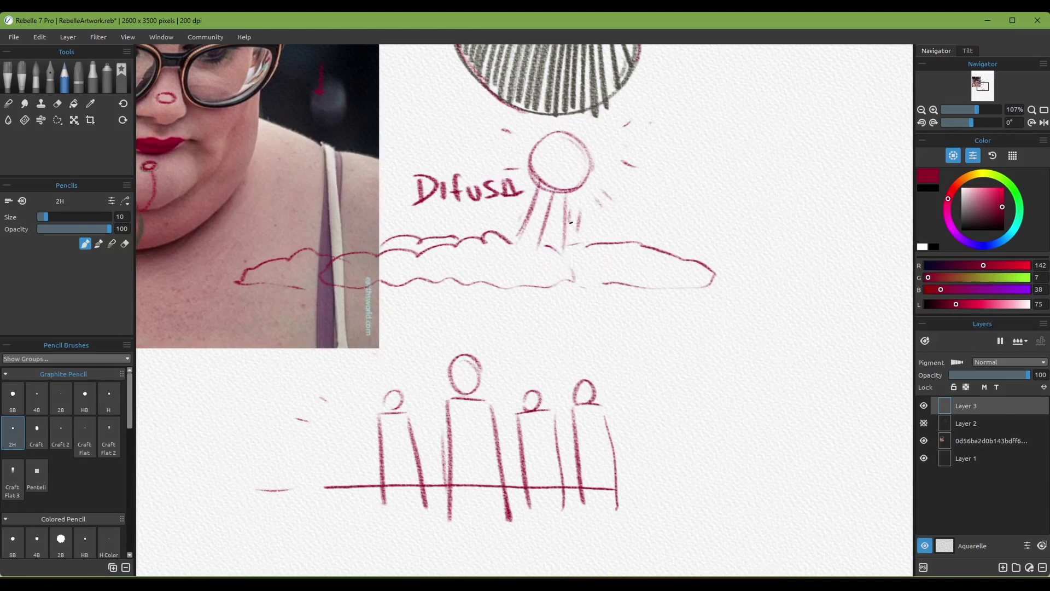
left_click_drag(581, 201, 586, 257)
mouse_move(420, 265)
left_mouse_down()
mouse_move(311, 260)
mouse_move(506, 255)
left_mouse_up()
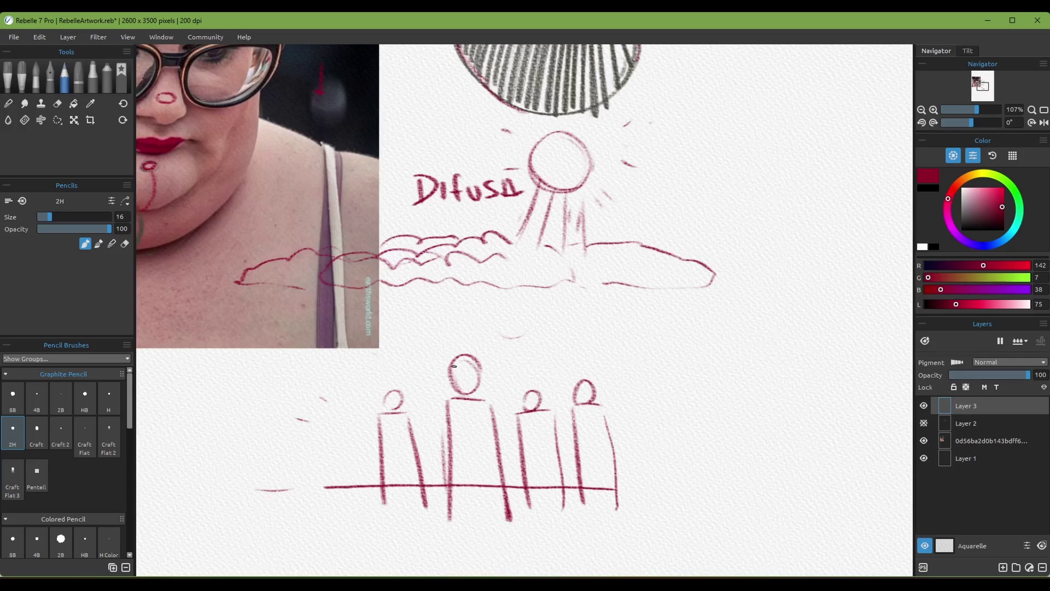
Sample a pink (RGB 185, 102, 122) from the sketch and softly shade the tallest figure's head and body
left_click(463, 387, "alt")
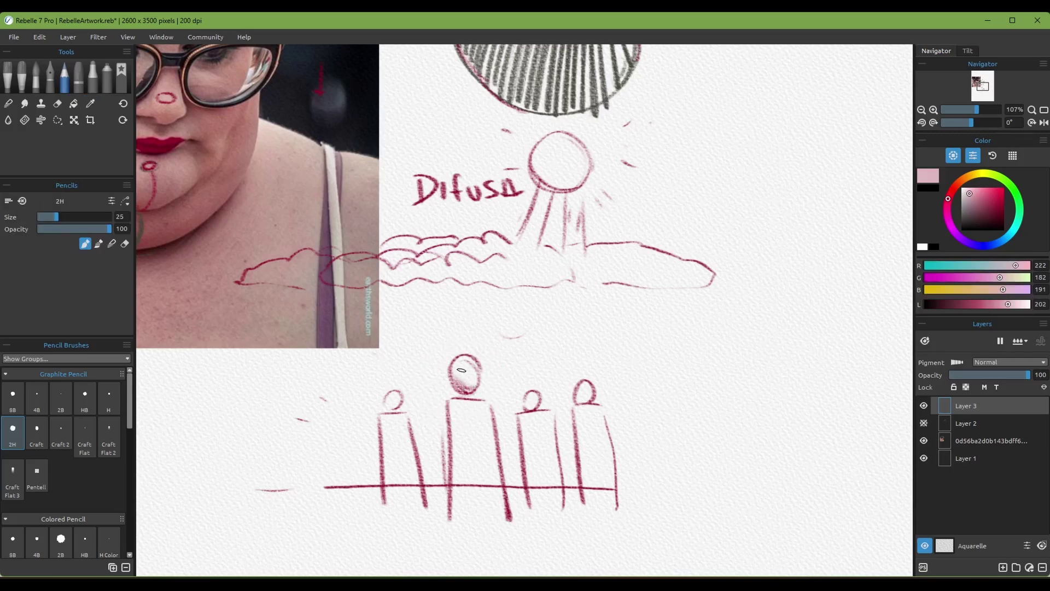
left_click(465, 391, "alt")
mouse_move(471, 386)
left_mouse_down()
mouse_move(457, 450)
mouse_move(473, 404)
mouse_move(476, 525)
left_mouse_up()
key("bracketright")
Shade the leftmost figure's head and body in the same pink, using a smaller brush for the head
key("bracketleft")
key("bracketleft")
key("bracketleft")
key("bracketleft")
key("bracketleft")
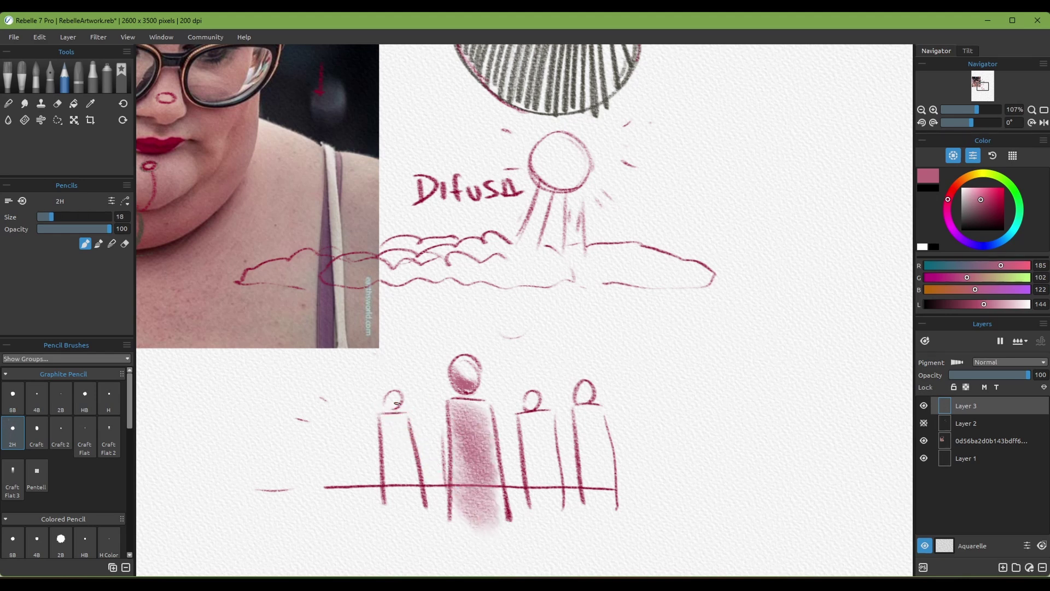
key("bracketright")
mouse_move(392, 415)
left_mouse_down()
mouse_move(386, 433)
mouse_move(404, 490)
mouse_move(393, 411)
left_mouse_up()
key("bracketright")
Shade the third figure's head with a size 20 brush and its body with a larger one in the same pink
key("bracketleft")
key("bracketleft")
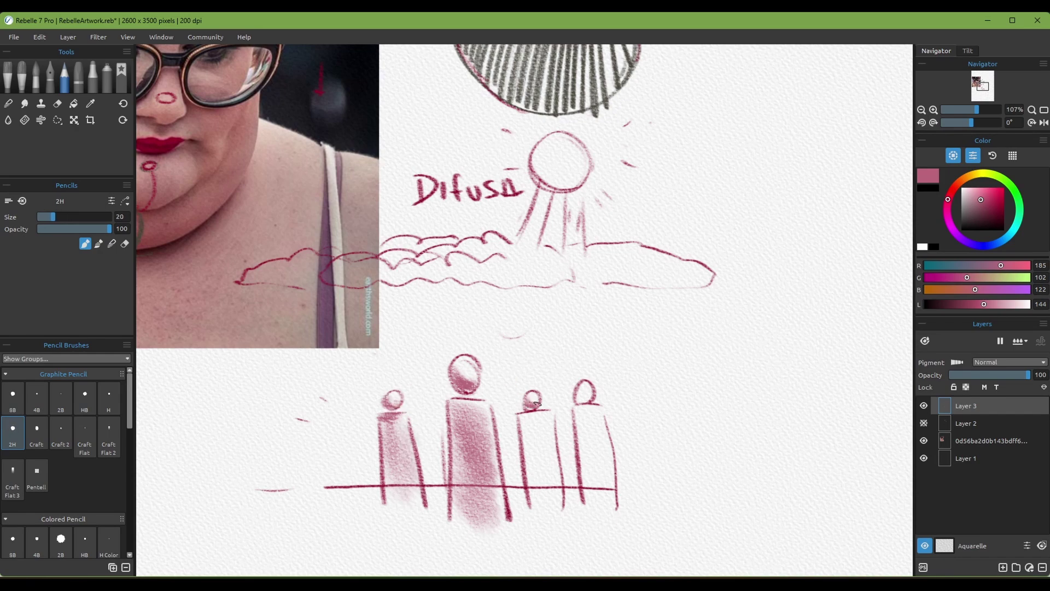
key("bracketright")
key("bracketright")
key("bracketright")
mouse_move(532, 429)
left_mouse_down()
mouse_move(546, 488)
mouse_move(547, 425)
mouse_move(549, 471)
left_mouse_up()
key("bracketleft")
key("bracketleft")
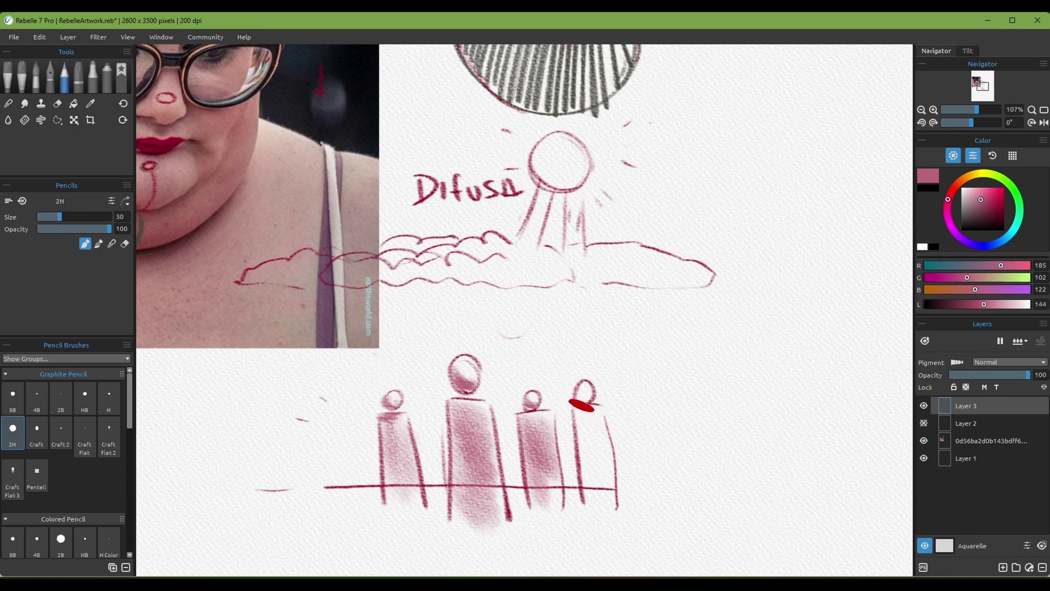
Shade the rightmost figure's head and body in a pink (RGB 191, 118, 136) sampled from its head, enlarging the brush for the body
key("bracketleft")
key("bracketleft")
mouse_move(575, 398)
left_mouse_down()
mouse_move(591, 391)
mouse_move(548, 342)
mouse_move(569, 383)
mouse_move(566, 374)
mouse_move(565, 430)
left_mouse_up()
key("bracketright")
left_click(586, 393, "alt")
key("bracketright")
key("bracketright")
key("bracketleft")
left_click_drag(523, 366, 523, 432)
Deepen the pink shading on the tallest and leftmost figures' bodies, working with brush sizes from 25 up to 40
key("bracketleft")
key("bracketleft")
key("bracketleft")
left_click_drag(458, 369, 450, 463)
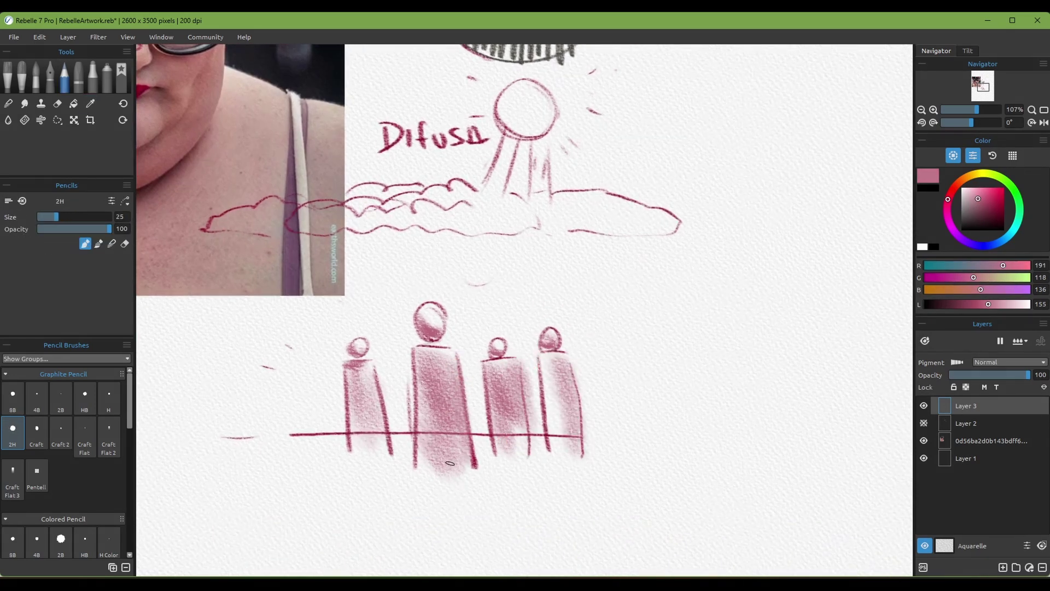
key("bracketright")
key("bracketright")
mouse_move(383, 394)
left_mouse_down()
mouse_move(379, 454)
mouse_move(354, 403)
mouse_move(377, 445)
left_mouse_up()
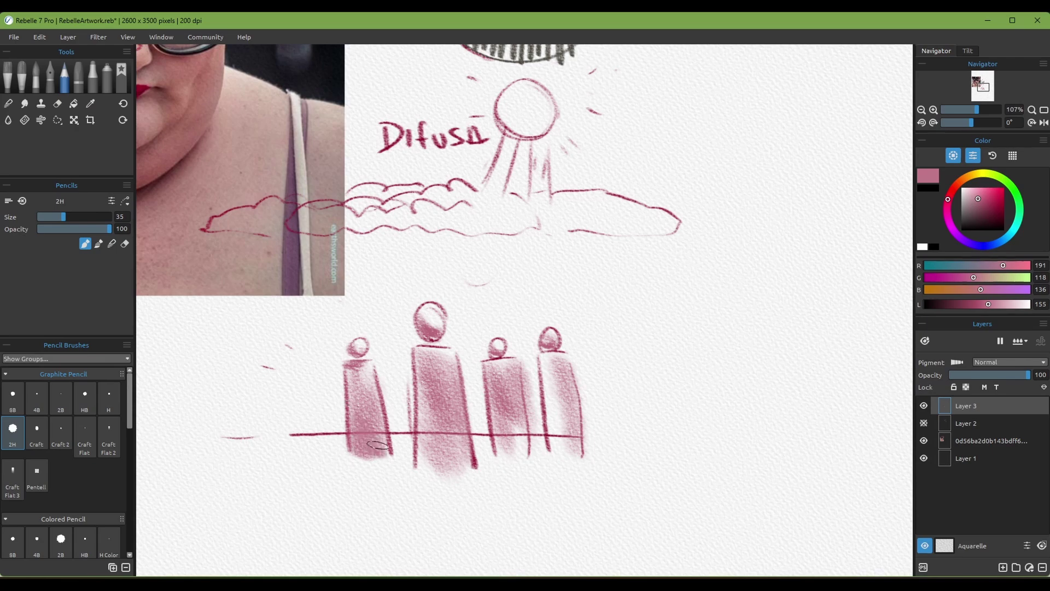
key("bracketright")
mouse_move(420, 383)
left_mouse_down()
mouse_move(418, 459)
mouse_move(444, 462)
left_mouse_up()
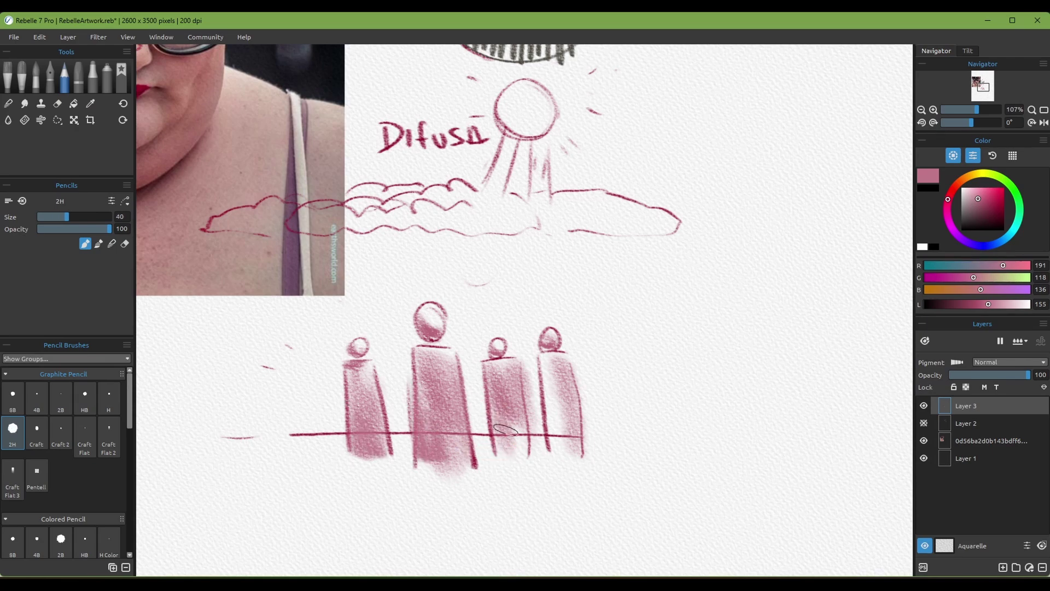
Fill in the lower body of the third figure at size 40 and the rightmost figure's body at size 50 in pink
mouse_move(505, 430)
left_mouse_down()
mouse_move(525, 450)
mouse_move(522, 428)
left_mouse_up()
key("bracketright")
key("bracketright")
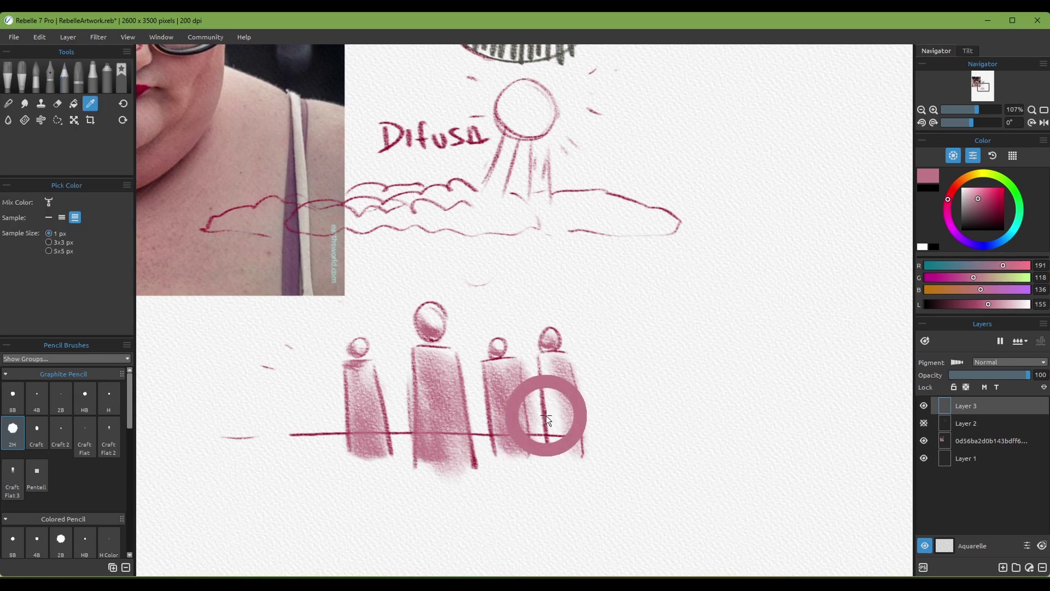
left_click_drag(547, 377, 569, 451)
Sample the dark red of the portrait's lips (RGB 150, 5, 46) and draw curved size 8 contour strokes across the double chin
mouse_move(447, 353)
left_mouse_down()
mouse_move(594, 437)
mouse_move(687, 521)
left_mouse_up()
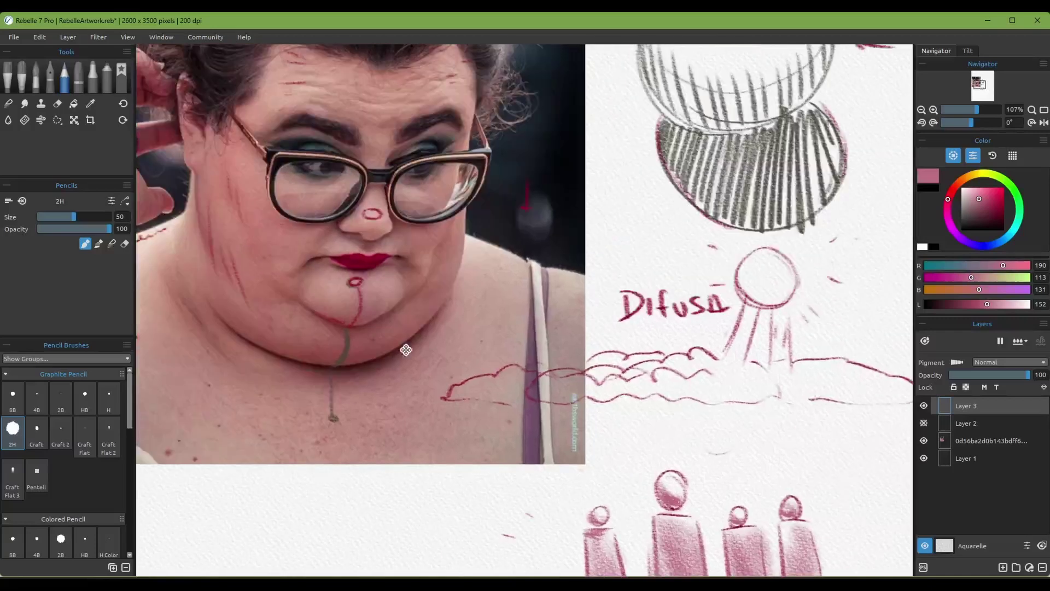
key("bracketleft")
key("bracketleft")
key("bracketleft")
key("bracketleft")
key("bracketleft")
key("bracketleft")
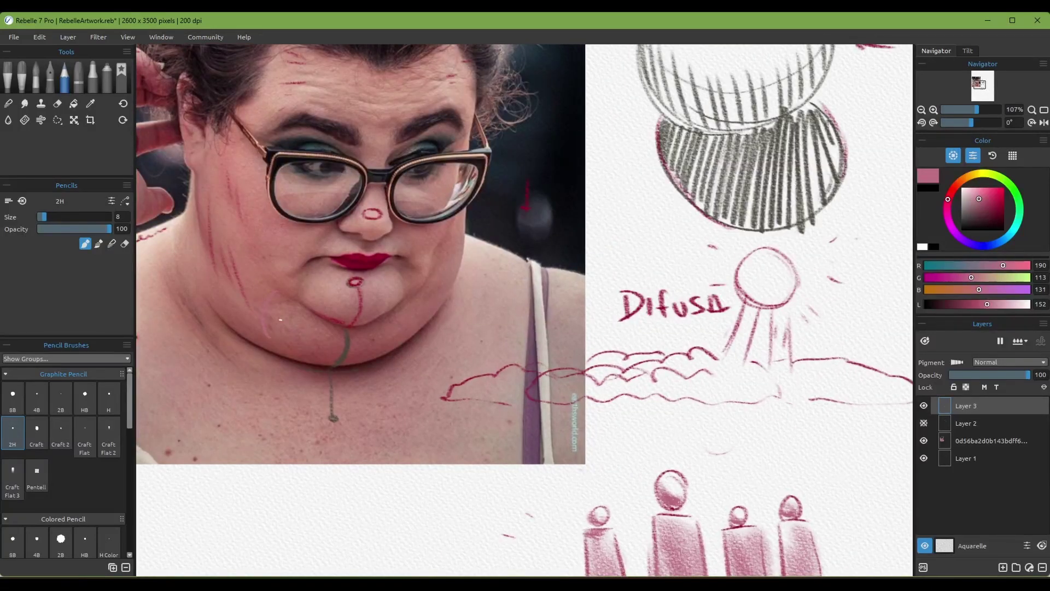
left_click(352, 256, "alt")
mouse_move(274, 288)
left_mouse_down()
mouse_move(264, 343)
mouse_move(281, 353)
left_mouse_up()
left_click_drag(305, 306, 307, 357)
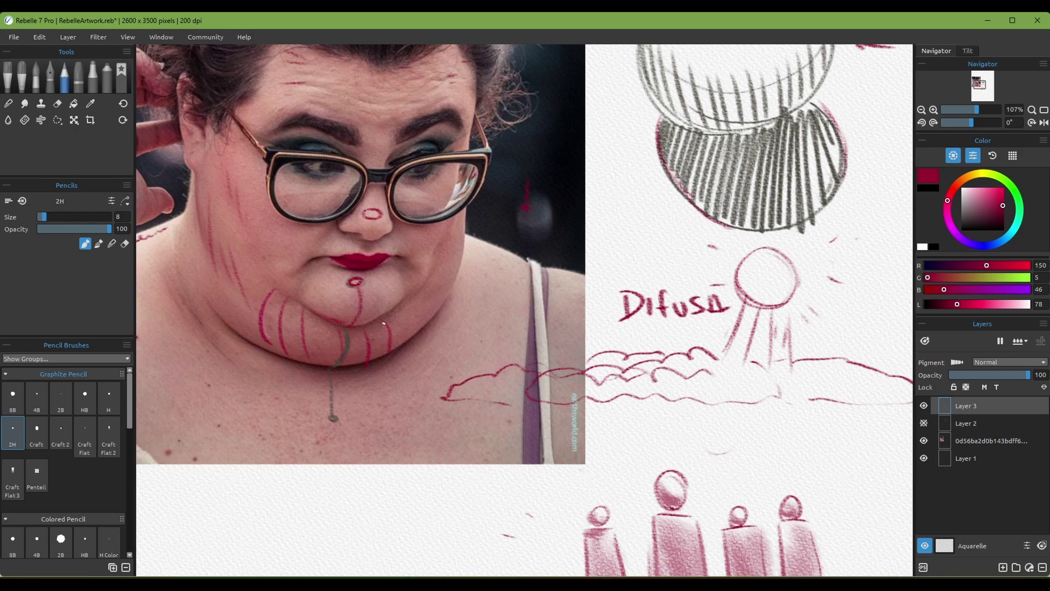
Continue the dark red contour strokes up both sides of the portrait's jaw
left_click_drag(450, 261, 442, 296)
left_click_drag(455, 242, 448, 279)
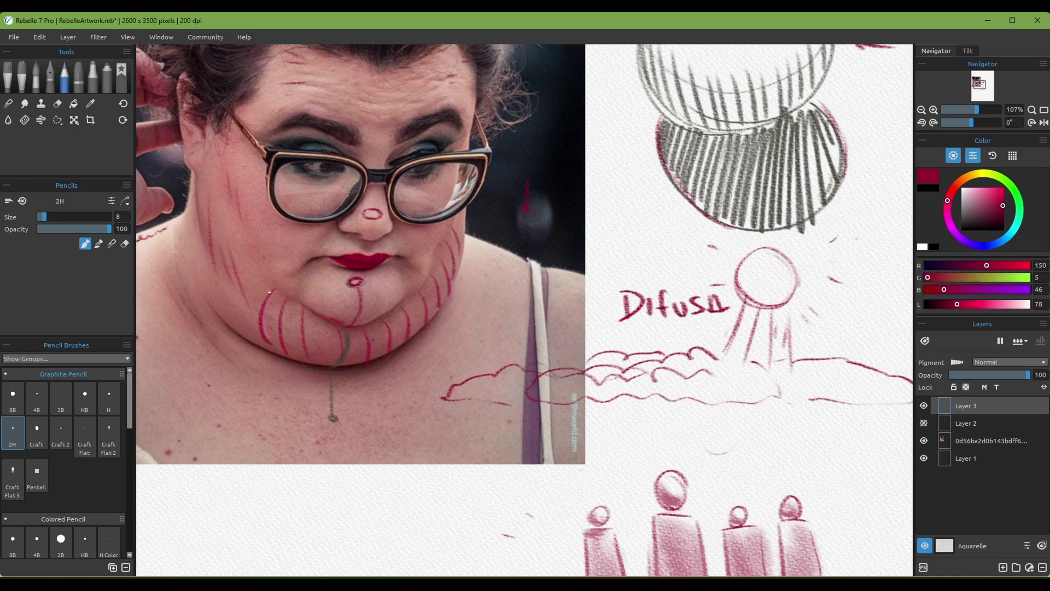
left_click_drag(253, 275, 239, 322)
left_click_drag(221, 263, 218, 297)
Fill the tallest figure's head with soft pink (RGB 216, 173, 184) sampled from it, using a size 30 brush
left_click_drag(339, 324, 166, 184)
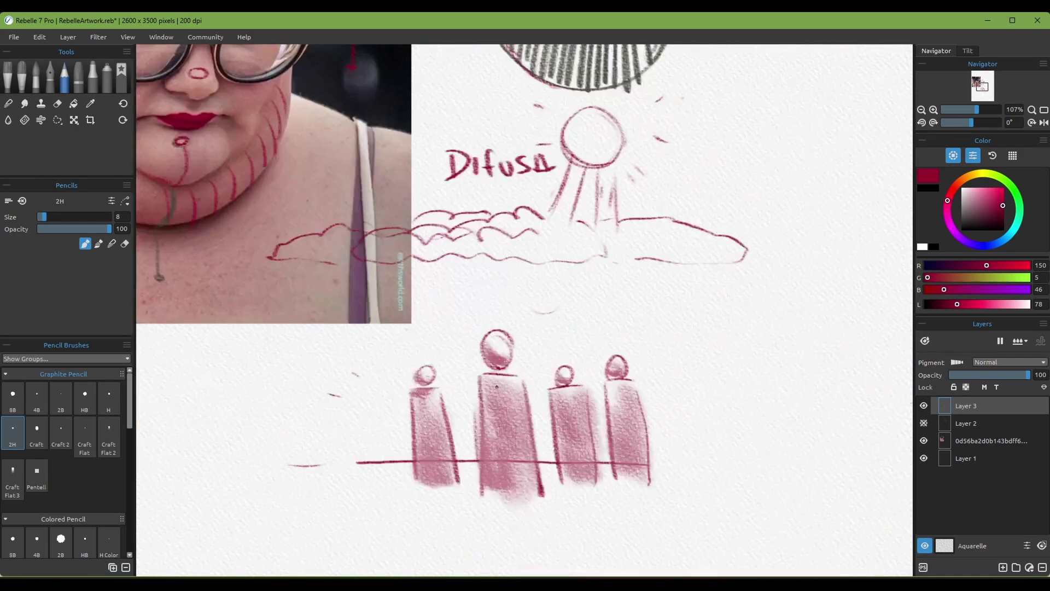
left_click(494, 358, "alt")
key("bracketright")
key("bracketright")
key("bracketright")
left_click(497, 352, "alt")
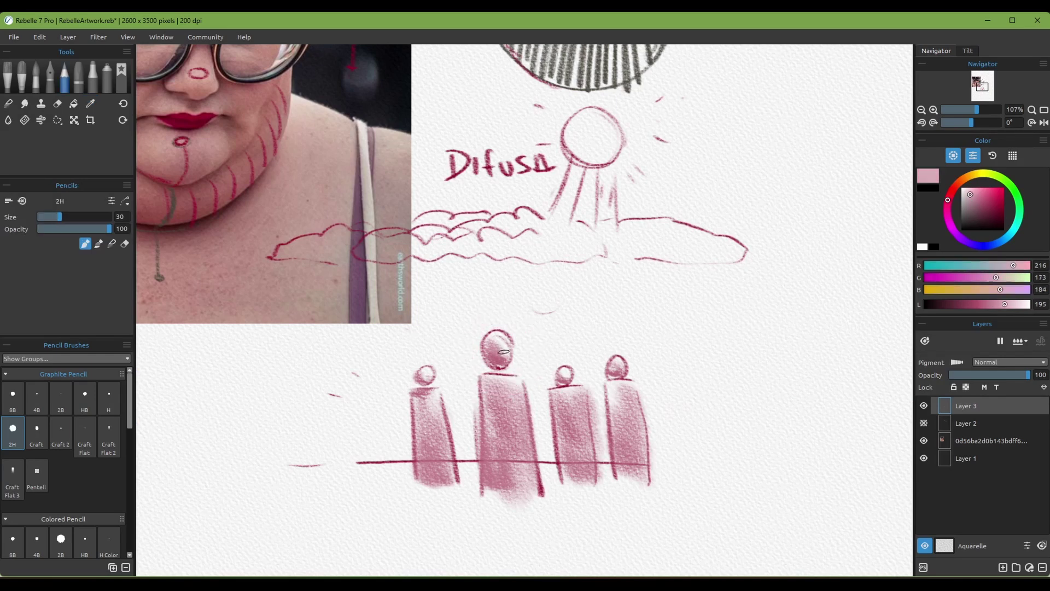
left_click(501, 370, "alt")
key("bracketleft")
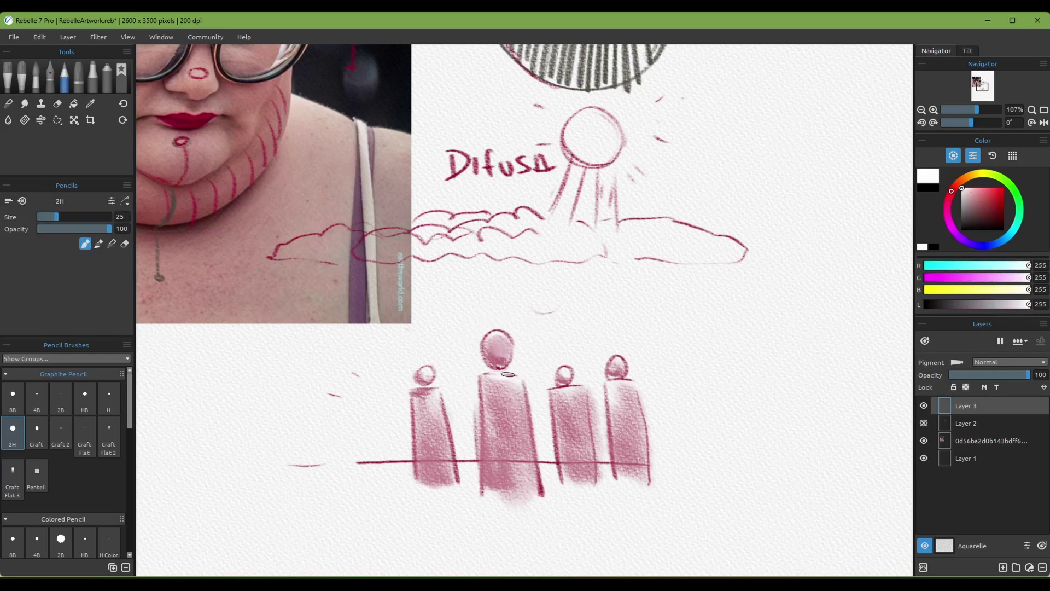
Darken the area under the tallest figure's head in a deeper pink (RGB 173, 76, 98) with a size 18 brush
left_click(508, 374, "alt")
key("bracketleft")
key("bracketleft")
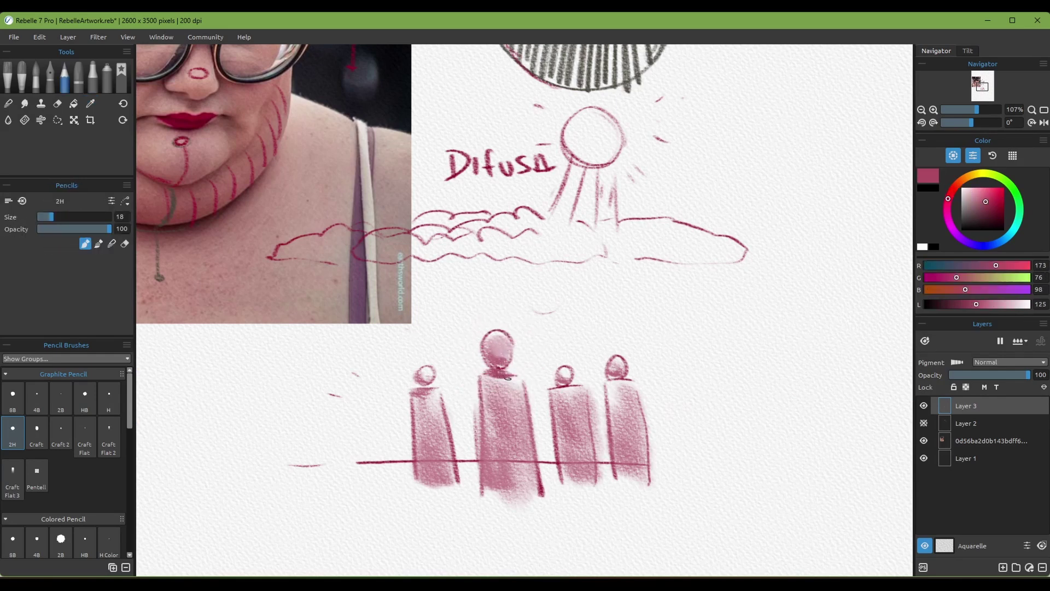
left_click(497, 361, "alt")
Shade the whole cloud band in pink (RGB 176, 81, 102) with a progressively larger brush
key("bracketright")
key("bracketright")
key("bracketright")
scroll(548, 326, "down", 5)
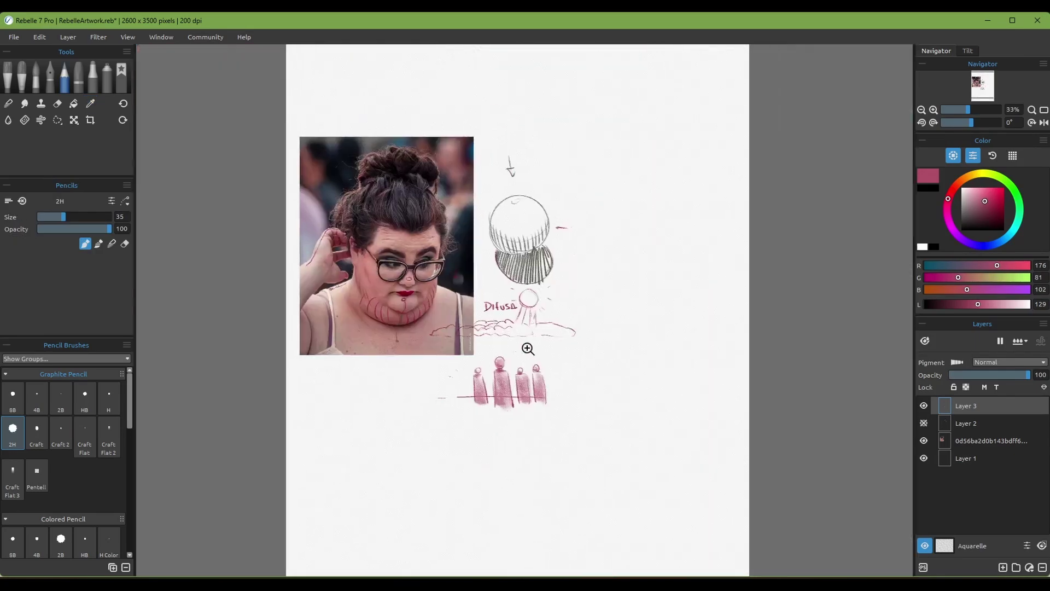
scroll(527, 347, "up", 4)
key("bracketright")
key("bracketright")
mouse_move(344, 312)
left_mouse_down()
mouse_move(381, 305)
mouse_move(541, 304)
mouse_move(625, 316)
mouse_move(344, 323)
mouse_move(653, 327)
left_mouse_up()
key("bracketright")
key("bracketright")
key("bracketright")
key("bracketright")
key("bracketright")
Label the sun "SOL" and the cloud "NUVEM", and draw a thin size 7 line down from the cloud beside the figures
key("bracketleft")
key("bracketleft")
key("bracketleft")
key("bracketleft")
key("bracketleft")
key("bracketleft")
key("bracketleft")
key("bracketleft")
key("bracketleft")
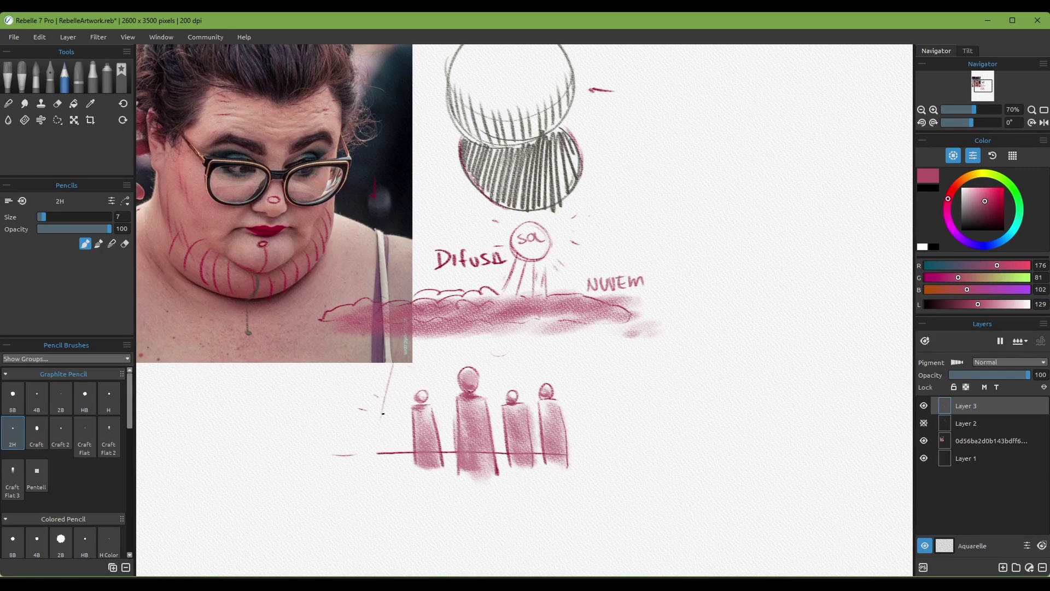
Brush a soft pink haze between the cloud and the figures with a size 100 brush
key("bracketright")
key("bracketright")
key("bracketright")
key("bracketright")
key("bracketright")
key("bracketright")
key("bracketright")
key("bracketright")
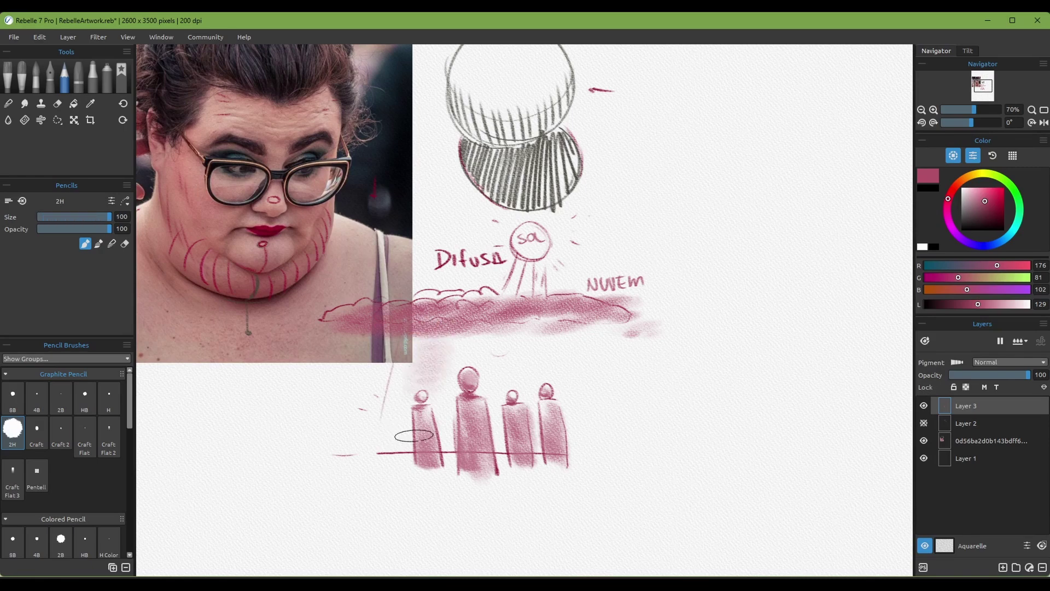
mouse_move(457, 331)
left_mouse_down()
mouse_move(436, 410)
mouse_move(481, 338)
mouse_move(497, 342)
mouse_move(488, 428)
mouse_move(536, 317)
mouse_move(519, 411)
mouse_move(581, 348)
mouse_move(575, 447)
left_mouse_up()
Add more pink rays between the sun and the cloud with a size 12 brush
key("bracketleft")
key("bracketleft")
key("bracketleft")
key("bracketleft")
key("bracketleft")
key("bracketleft")
key("bracketleft")
key("bracketleft")
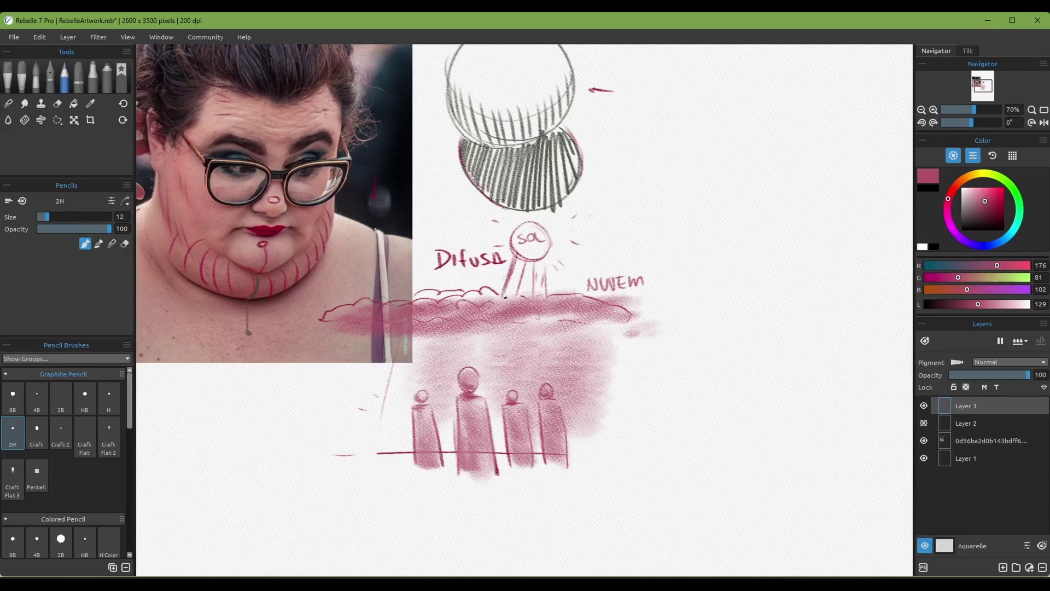
mouse_move(512, 302)
left_mouse_down()
mouse_move(524, 249)
mouse_move(541, 282)
left_mouse_up()
key("bracketright")
key("bracketright")
key("bracketright")
key("bracketright")
left_click(523, 262, "alt")
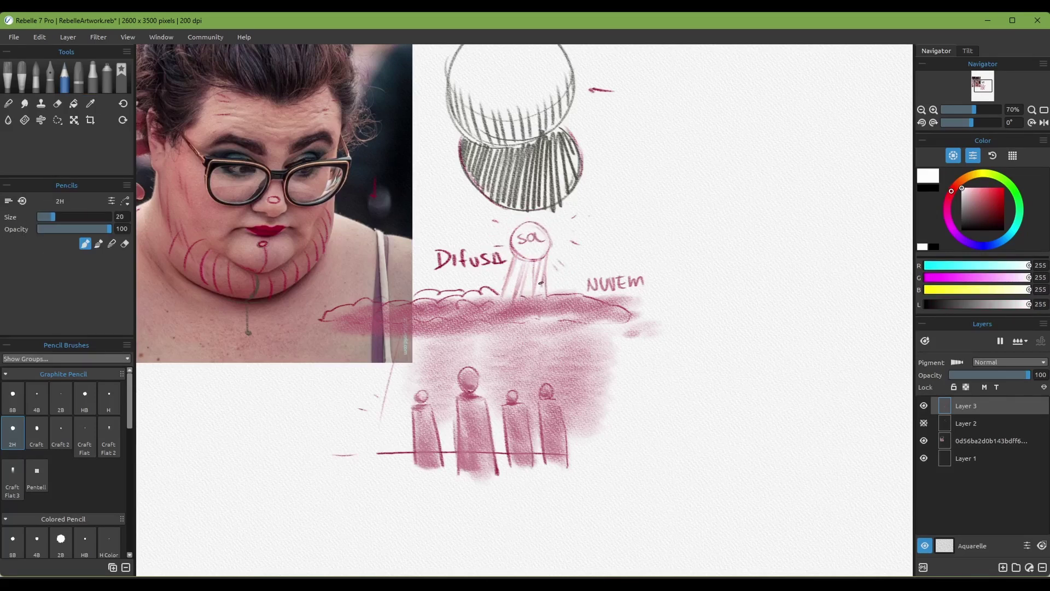
key("bracketright")
key("bracketright")
key("bracketright")
key("bracketright")
key("bracketright")
key("bracketright")
Review the lighting diagram beside the portrait, hiding and showing Layer 3 to compare with and without the drawing
scroll(586, 410, "down", 5)
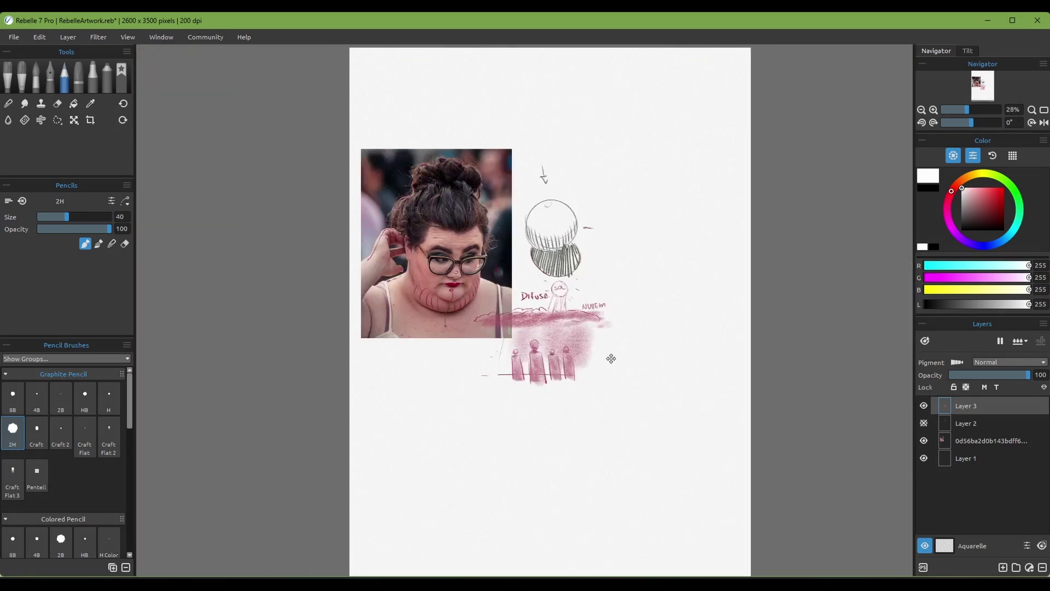
scroll(565, 378, "up", 4)
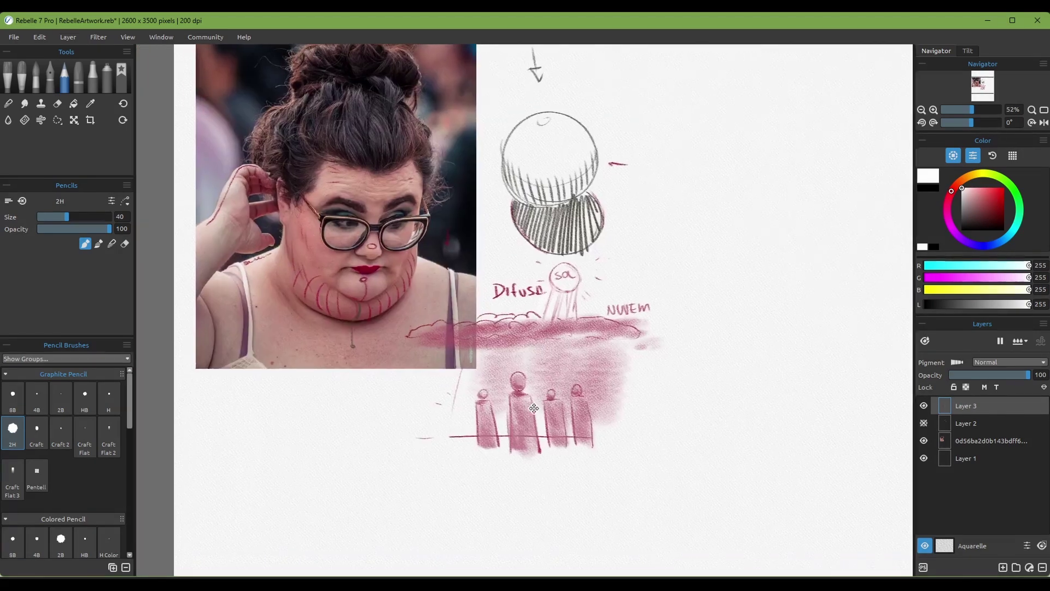
scroll(448, 336, "up", 3)
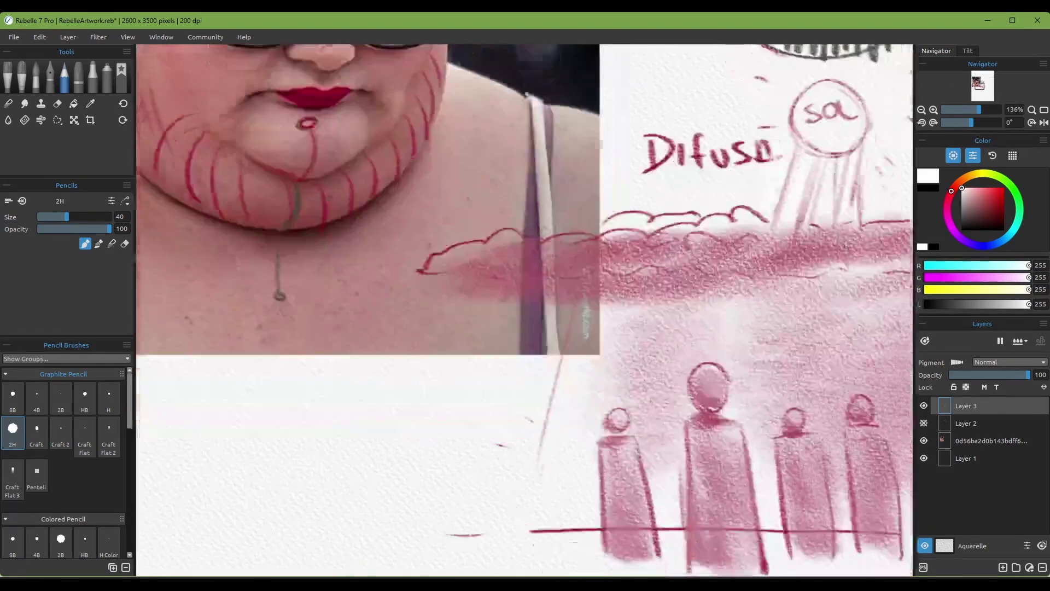
scroll(449, 336, "down", 3)
scroll(449, 336, "up", 1)
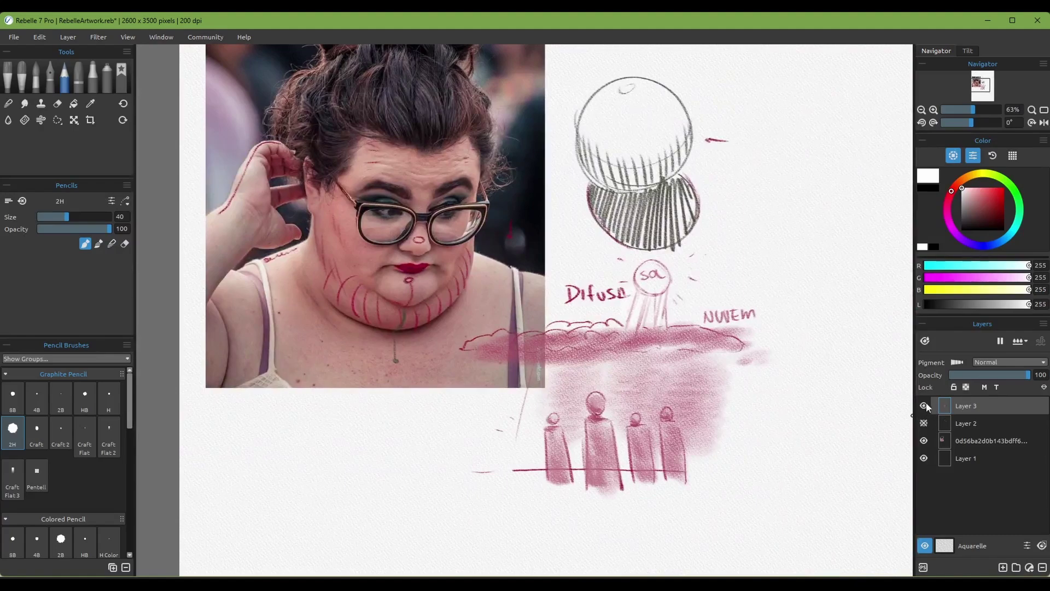
left_click(926, 406)
left_click(926, 406)
scroll(680, 431, "up", 3)
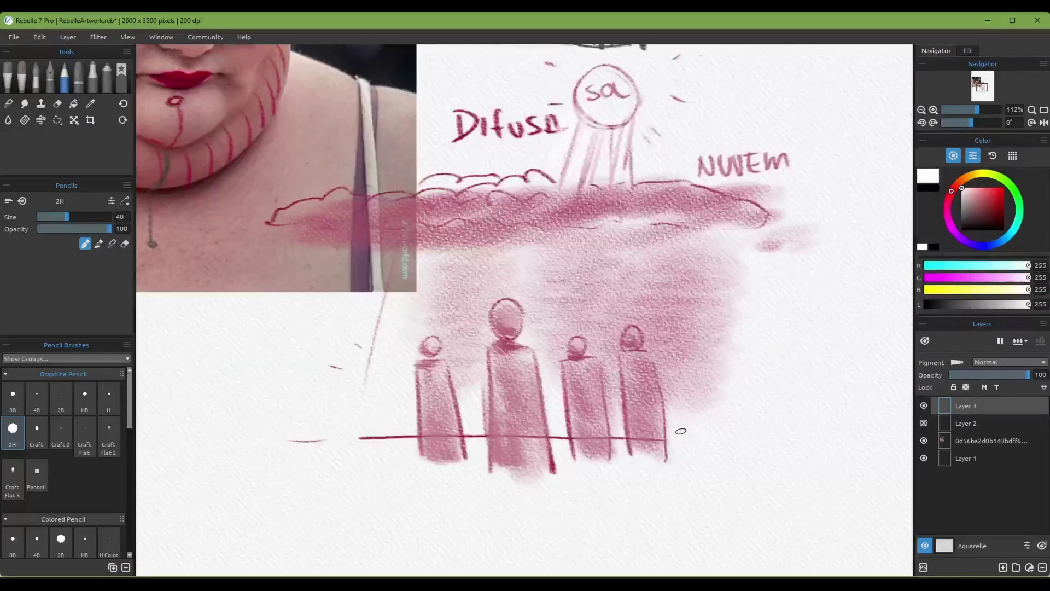
Choose a light green (RGB 128, 182, 92) and brush a wide ground patch beneath the figures with a size 70 brush
left_click_drag(681, 431, 714, 397)
left_click(1004, 185)
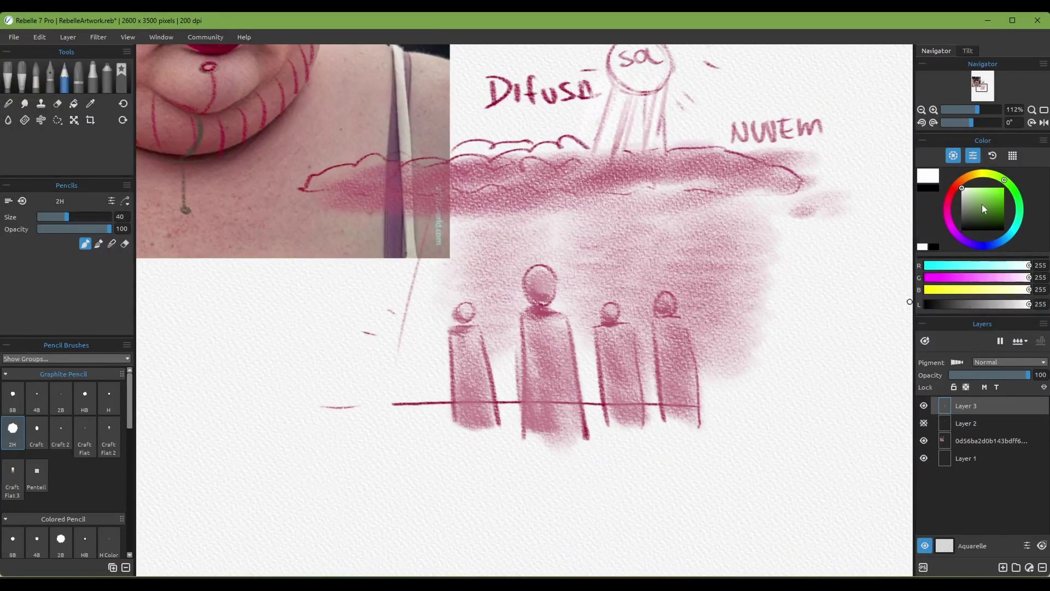
left_click(980, 203)
mouse_move(980, 202)
left_mouse_down()
mouse_move(993, 205)
mouse_move(983, 200)
left_mouse_up()
key("bracketright")
key("bracketright")
key("bracketright")
key("bracketleft")
key("bracketleft")
key("bracketleft")
key("bracketleft")
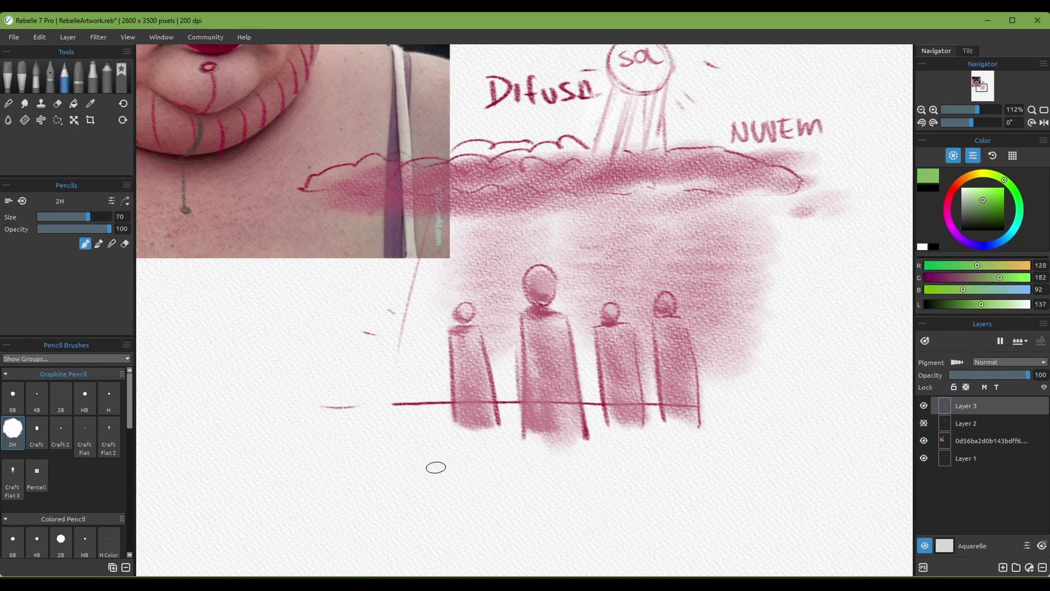
mouse_move(434, 464)
left_mouse_down()
mouse_move(625, 467)
mouse_move(503, 456)
mouse_move(754, 452)
mouse_move(296, 478)
mouse_move(720, 467)
mouse_move(662, 444)
mouse_move(351, 432)
mouse_move(570, 430)
mouse_move(699, 457)
left_mouse_up()
Widen and strengthen the green ground patch with a size 100 brush
key("bracketright")
key("bracketright")
key("bracketright")
key("bracketright")
key("bracketright")
key("bracketright")
key("bracketright")
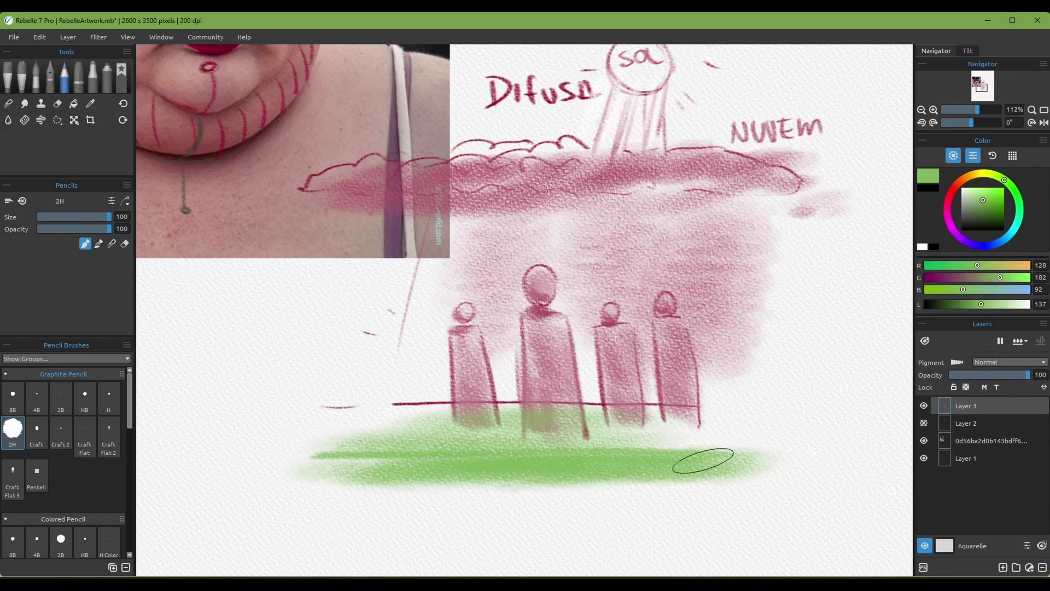
Add green reflected light under the leftmost figure's chin and along the left side of its body with a size 16 brush
key("bracketleft")
key("bracketleft")
key("bracketleft")
key("bracketleft")
key("bracketleft")
key("bracketleft")
key("bracketleft")
mouse_move(525, 310)
left_mouse_down()
mouse_move(550, 308)
mouse_move(542, 319)
mouse_move(562, 337)
left_mouse_up()
key("bracketleft")
key("bracketleft")
key("bracketleft")
left_click_drag(385, 223, 490, 330)
left_click_drag(418, 216, 477, 330)
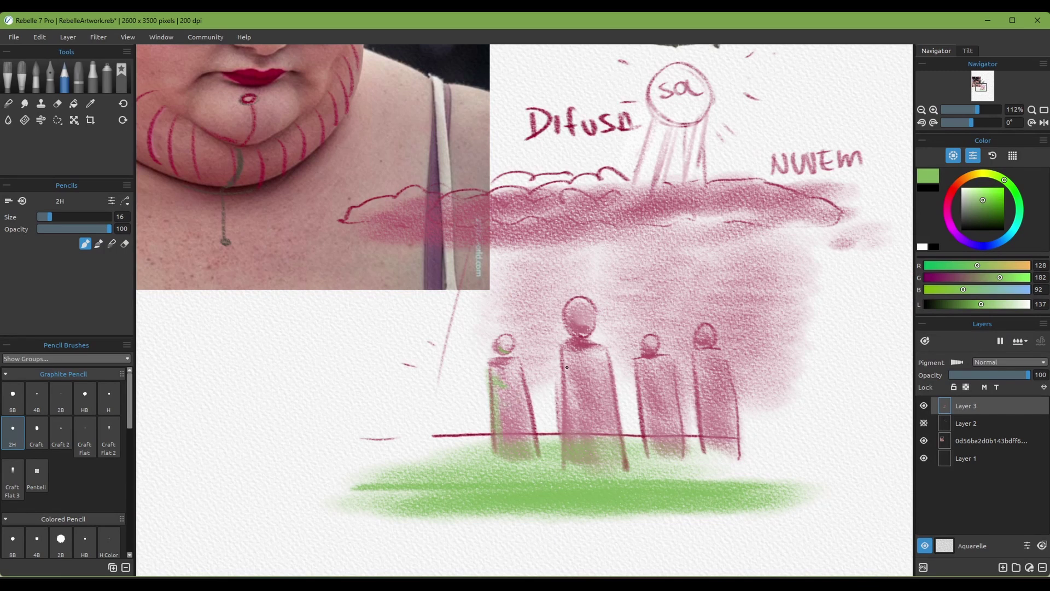
Paint green reflected light along the left sides of the tallest and third figures' bodies and under their chins
key("bracketright")
left_click_drag(564, 353, 560, 465)
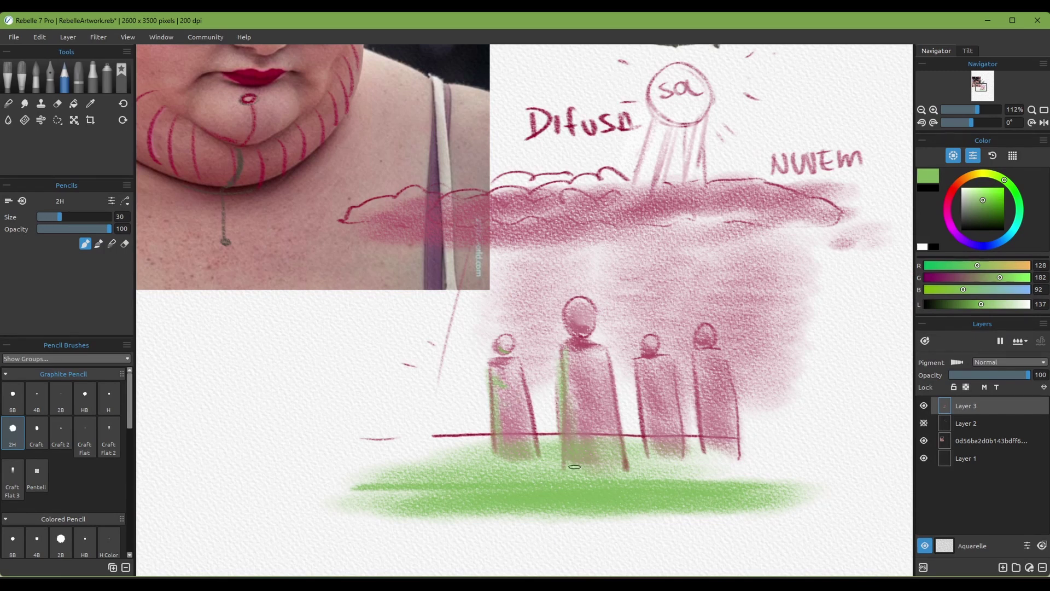
key("bracketleft")
key("bracketleft")
key("bracketright")
key("bracketleft")
Add green to the underside of the rightmost figure's head and, at size 40, to the right side of its body
left_click_drag(697, 340, 712, 339)
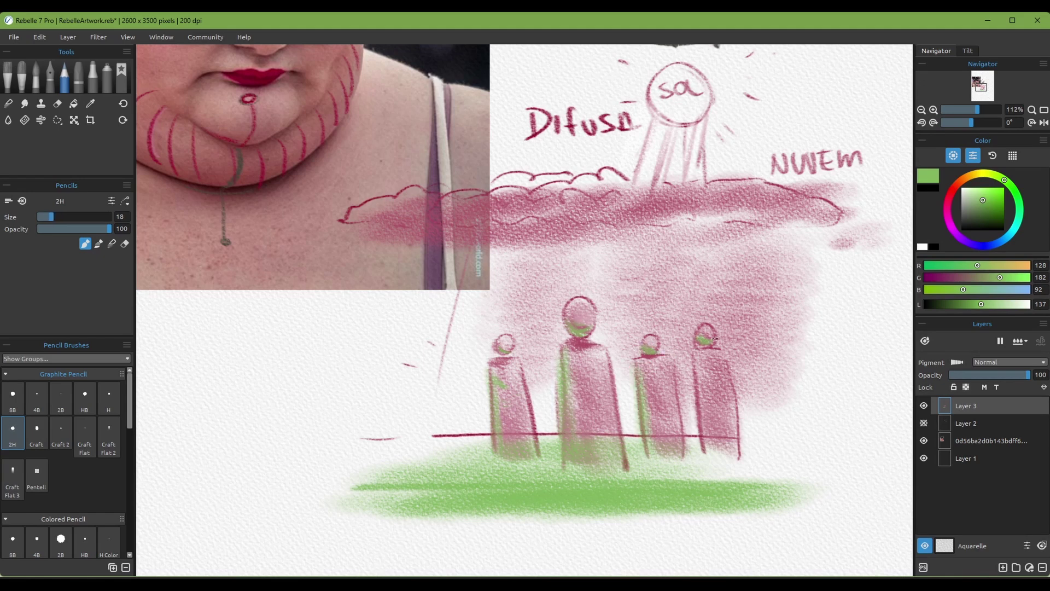
key("bracketright")
left_click_drag(730, 402, 738, 443)
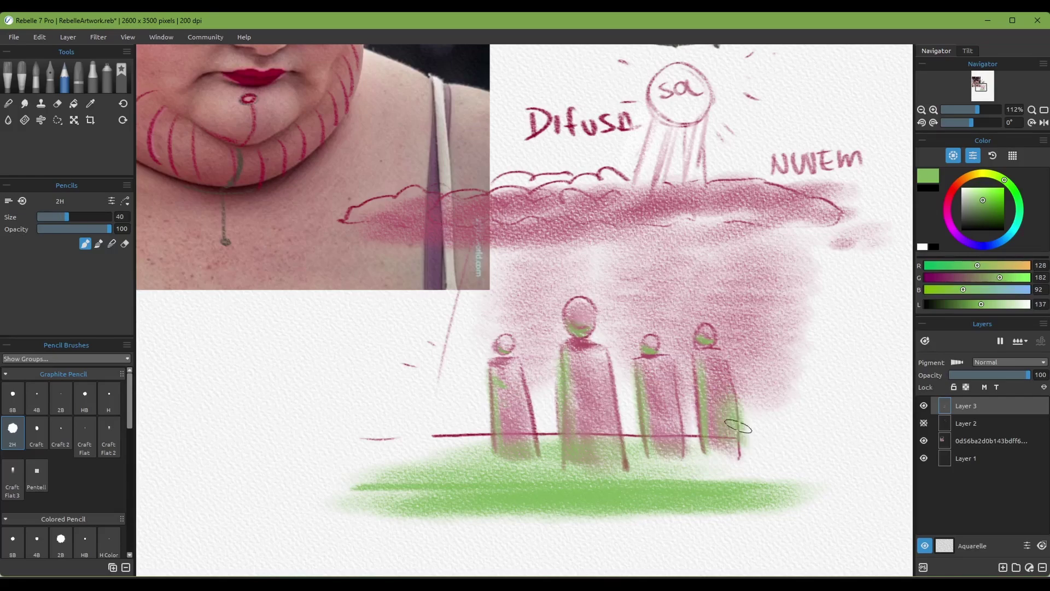
Touch green reflected light along the right sides of the remaining figures' bodies
key("bracketright")
key("bracketleft")
key("bracketleft")
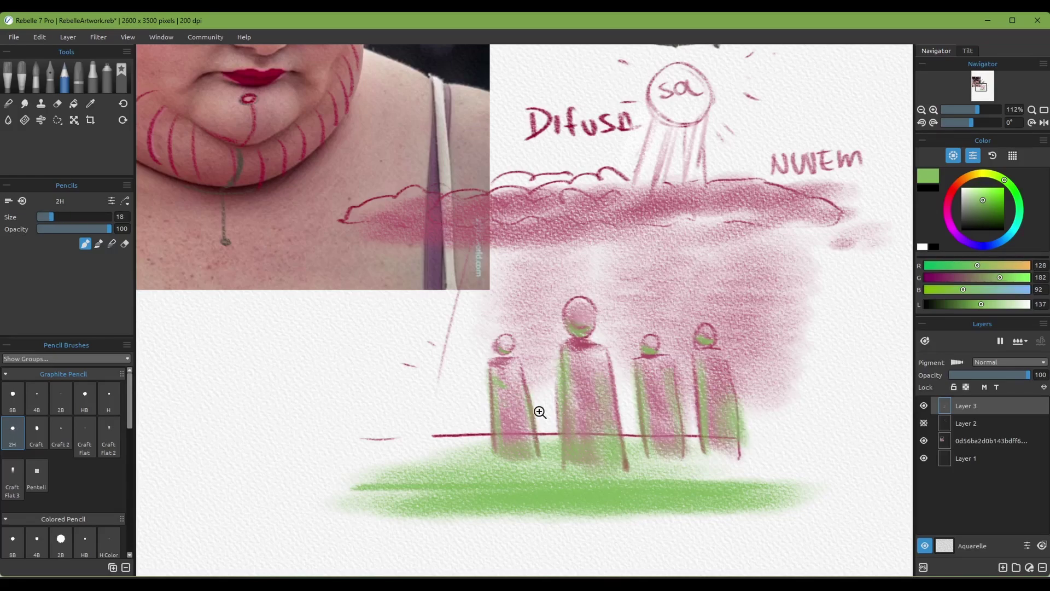
Examine the light on the portrait's jaw and face in relation to the cloud and ground diagram
scroll(531, 405, "down", 5)
scroll(462, 287, "up", 5)
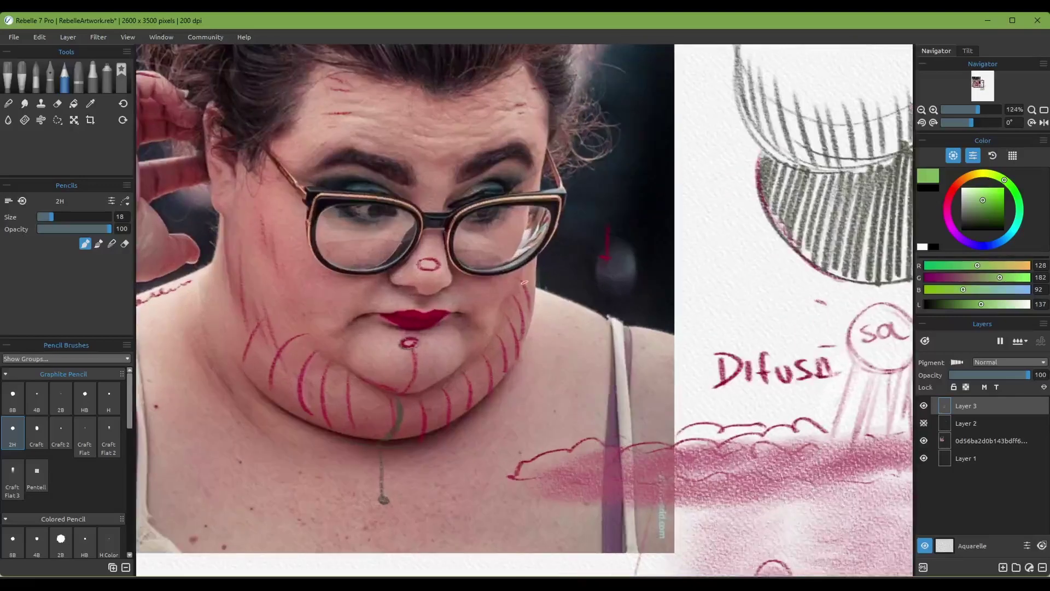
left_click_drag(498, 256, 539, 275)
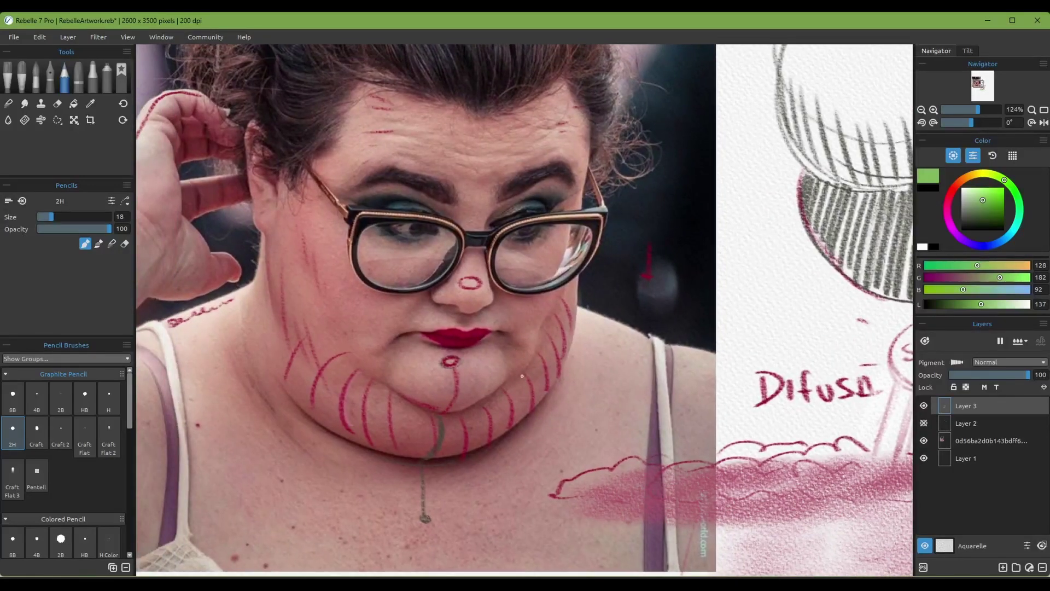
scroll(521, 375, "down", 5)
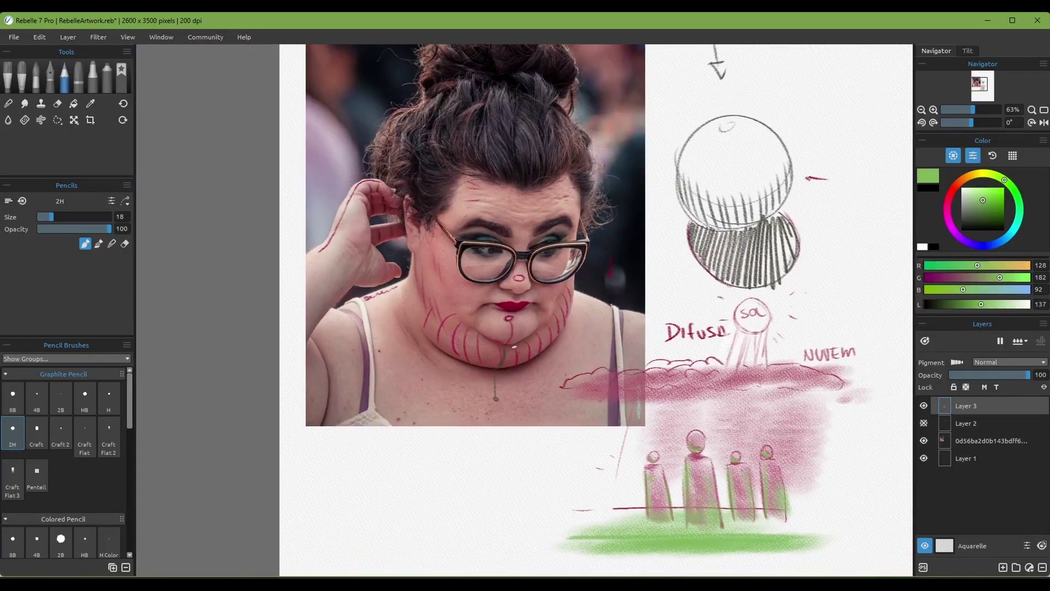
mouse_move(514, 347)
left_mouse_down()
mouse_move(487, 402)
mouse_move(471, 391)
left_mouse_up()
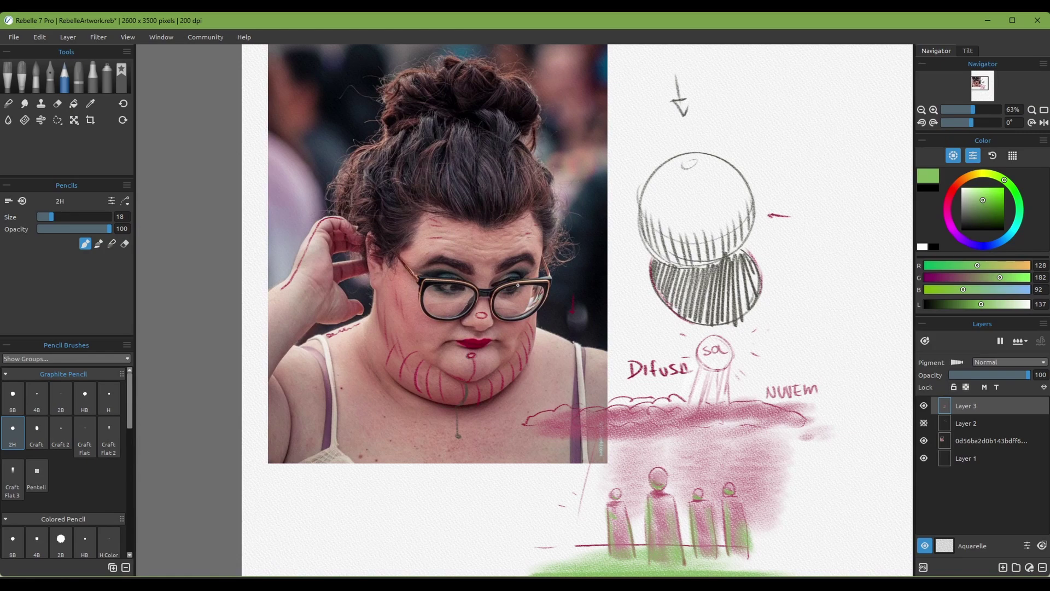
left_click_drag(576, 389, 504, 341)
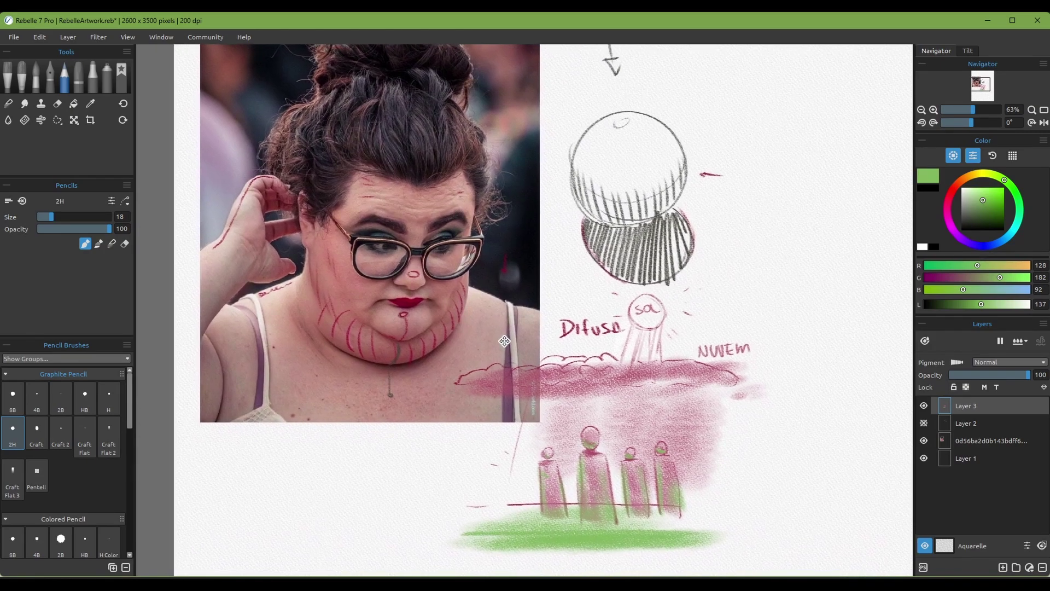
Compare the head construction sketches on Layer 2 with the lighting diagram on Layer 3 by switching their visibility
left_click_drag(578, 357, 545, 325)
mouse_move(592, 409)
left_mouse_down()
mouse_move(560, 363)
mouse_move(600, 422)
mouse_move(597, 440)
left_mouse_up()
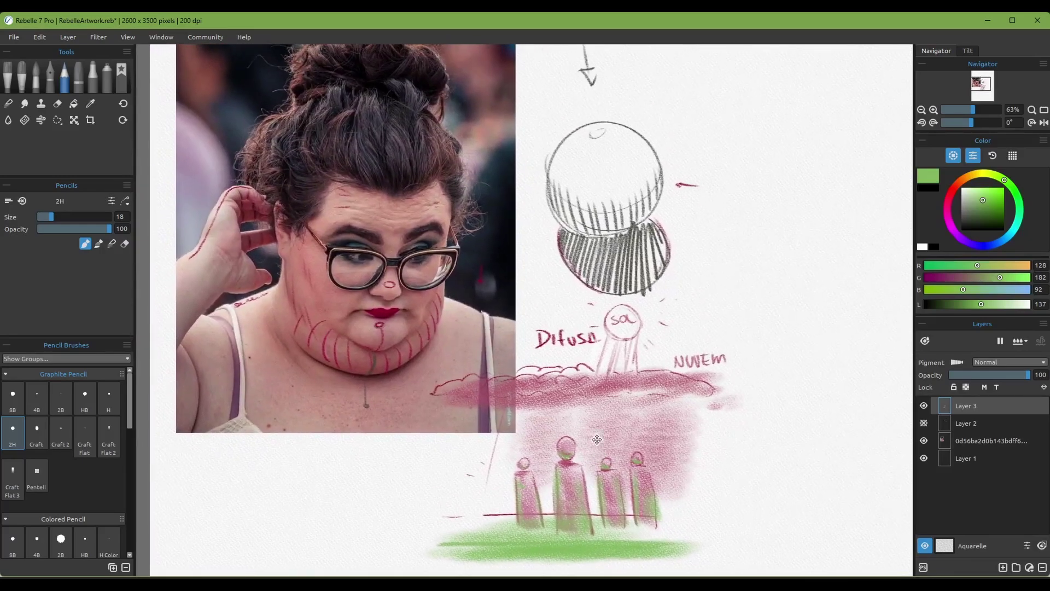
left_click(924, 405)
left_click(924, 423)
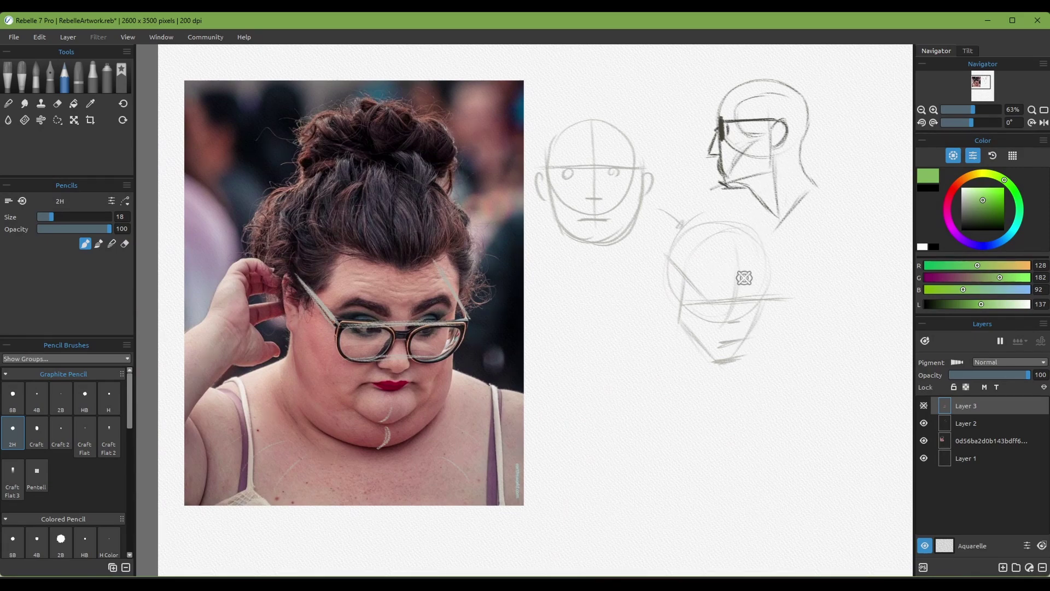
left_click(923, 422)
left_click(923, 405)
mouse_move(645, 495)
left_mouse_down()
mouse_move(665, 470)
mouse_move(618, 380)
mouse_move(566, 393)
left_mouse_up()
key("b")
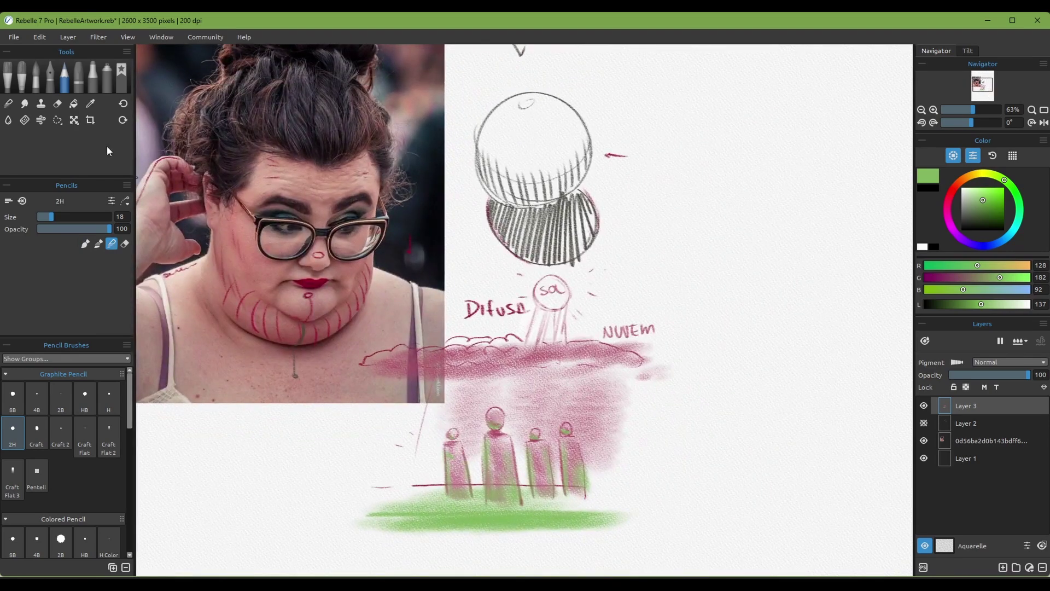
left_click(74, 119)
left_click_drag(596, 366, 738, 352)
key("Escape")
Hide Layer 3 and add a new layer above it
left_click_drag(641, 336, 695, 398)
left_click(923, 405)
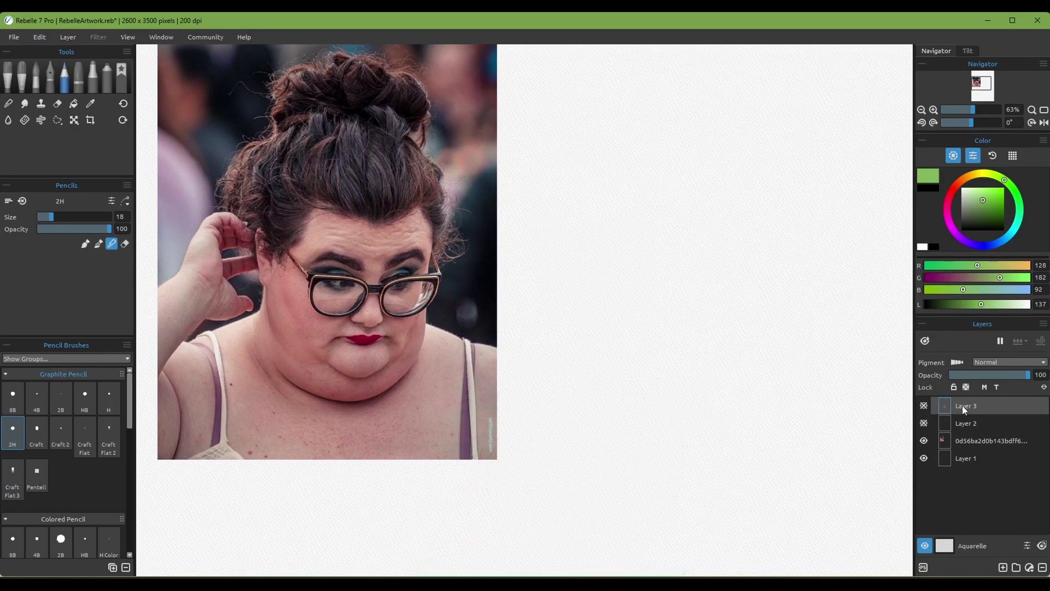
left_click(1002, 567)
Draw a dark magenta strand line at pencil size 8 down the front of the portrait's hair to the hairline
scroll(533, 161, "up", 5)
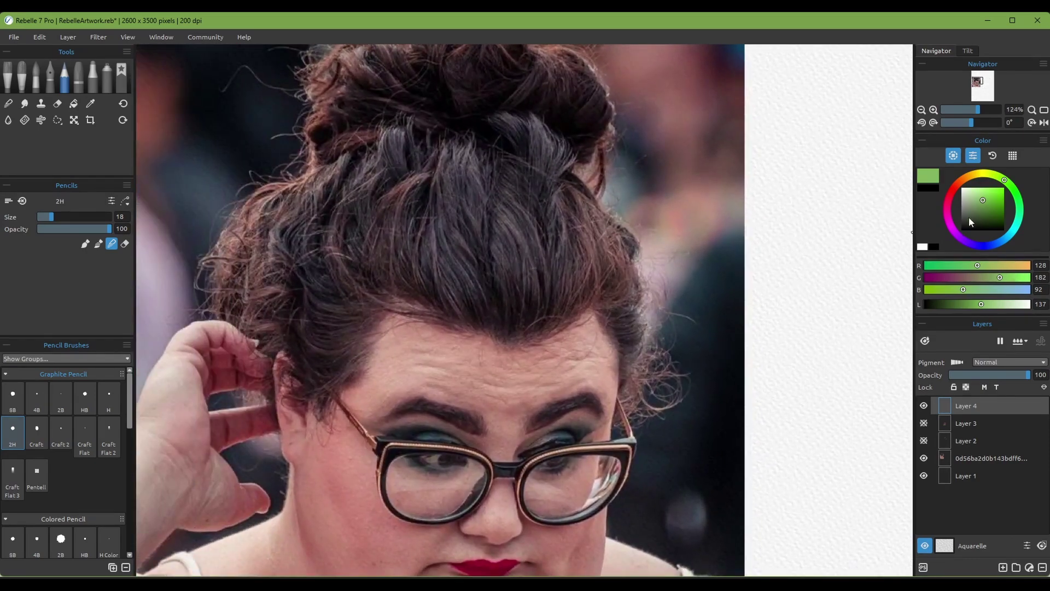
left_click(946, 206)
left_click(947, 212)
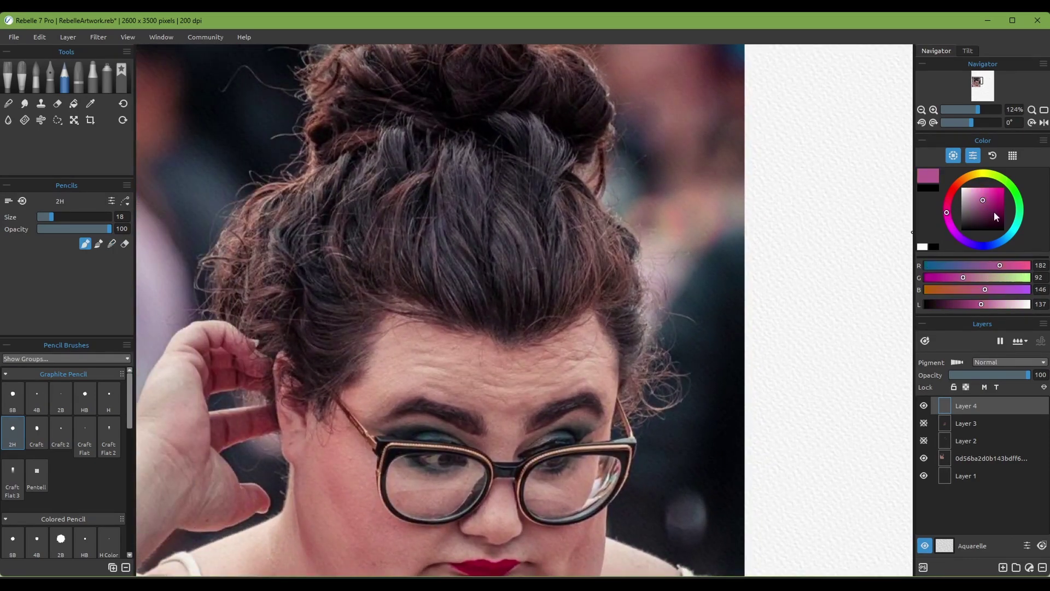
left_click(994, 212)
left_click_drag(709, 343, 637, 345)
key("bracketleft")
key("bracketleft")
key("bracketleft")
key("bracketleft")
key("bracketleft")
key("bracketleft")
key("bracketleft")
key("bracketleft")
key("bracketleft")
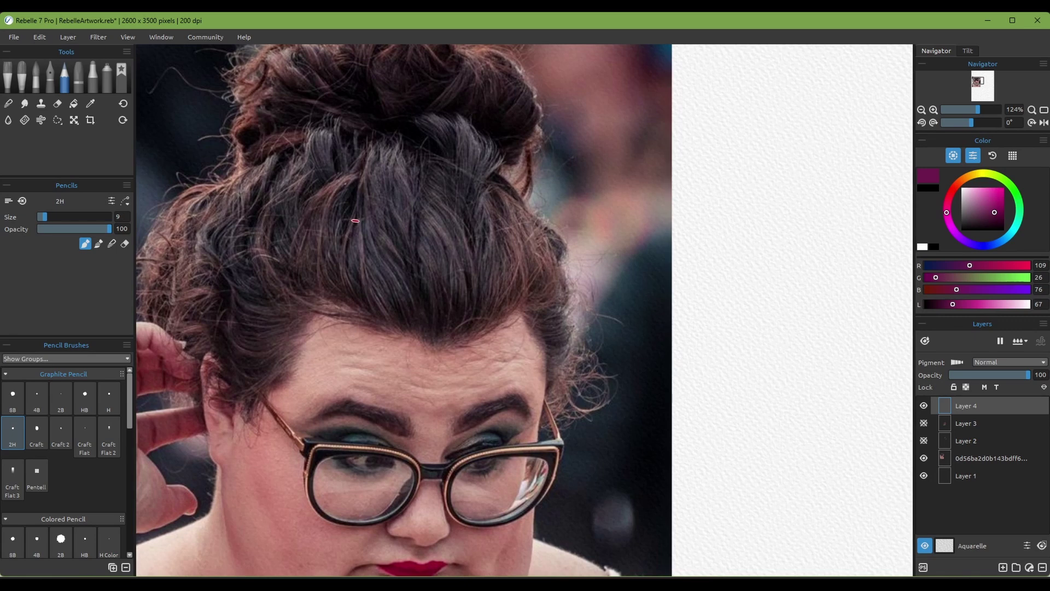
key("bracketleft")
mouse_move(353, 219)
left_mouse_down()
mouse_move(350, 271)
mouse_move(356, 231)
mouse_move(353, 279)
mouse_move(372, 314)
left_mouse_up()
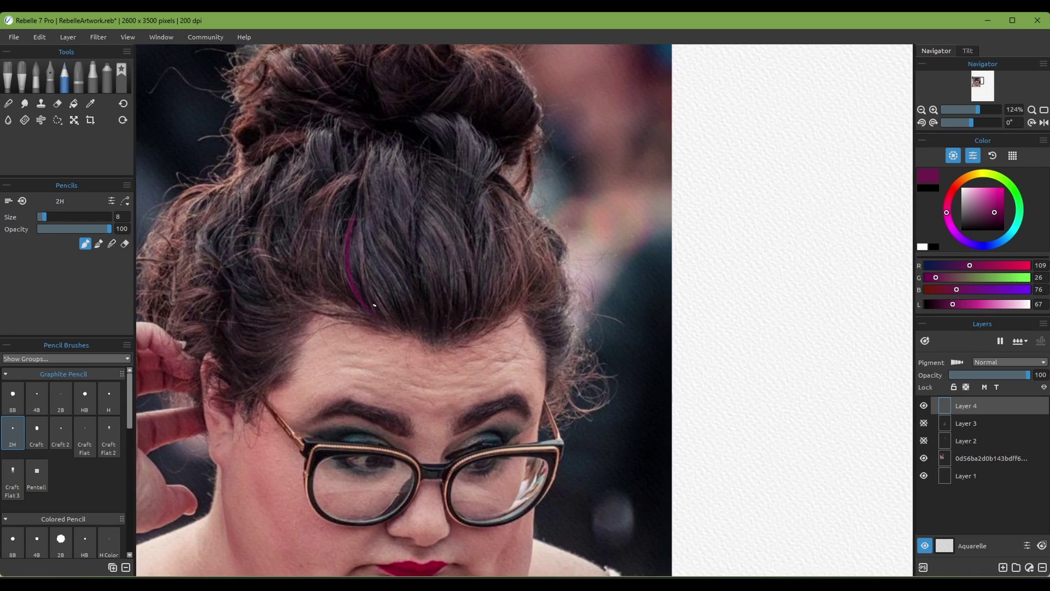
Trace the front hair strands in a brighter magenta, from the base of the bun down to the hairline's middle and right
left_click(994, 203)
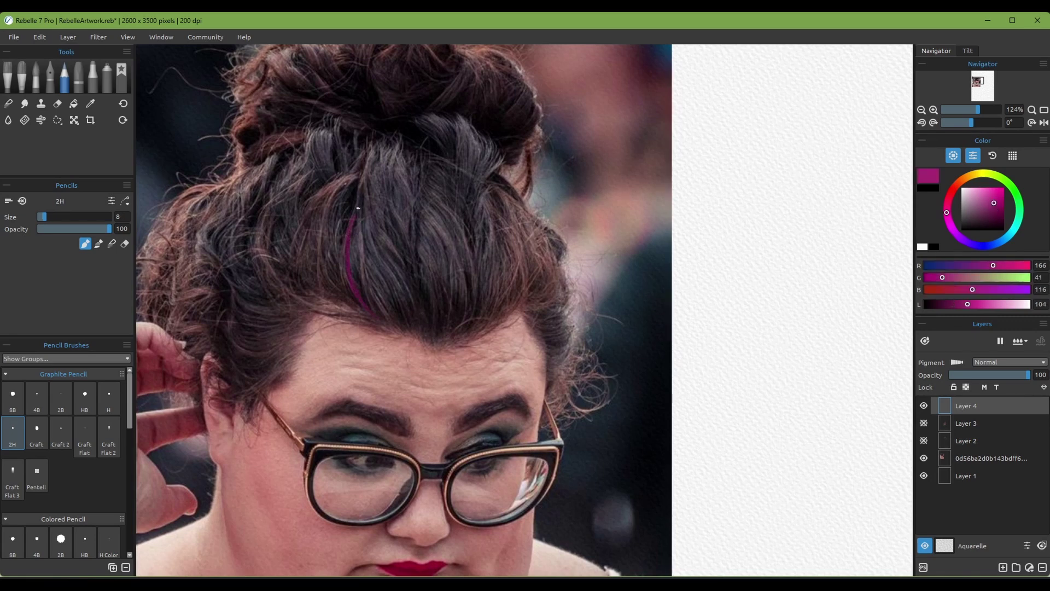
mouse_move(352, 229)
left_mouse_down()
mouse_move(362, 158)
mouse_move(383, 130)
left_mouse_up()
left_click_drag(367, 207, 419, 308)
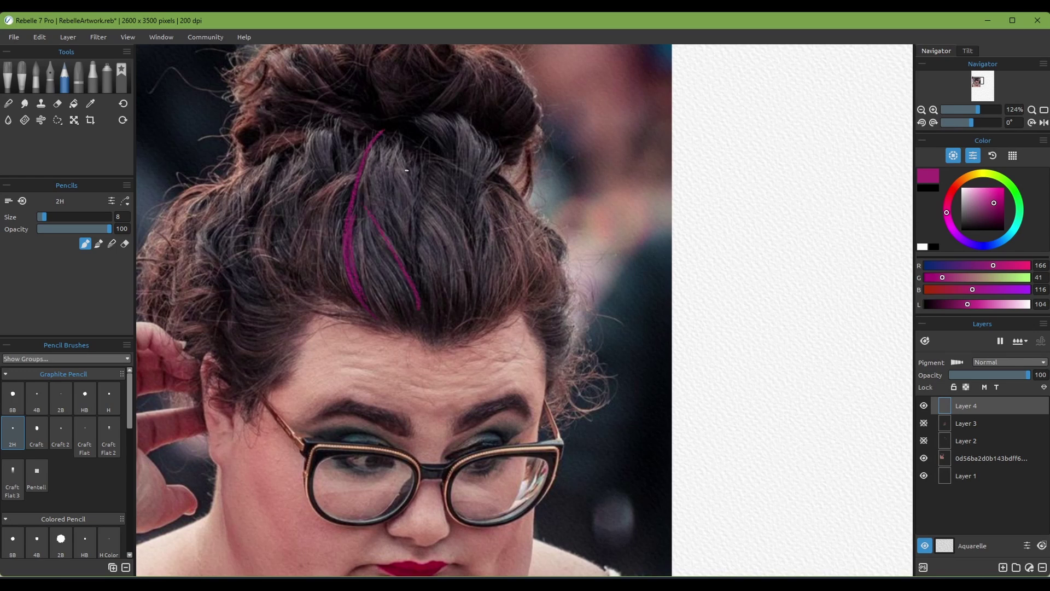
mouse_move(406, 170)
left_mouse_down()
mouse_move(416, 262)
mouse_move(420, 248)
mouse_move(419, 273)
mouse_move(447, 307)
left_mouse_up()
left_click_drag(426, 216, 457, 299)
left_click_drag(440, 200, 471, 284)
left_click_drag(454, 186, 474, 260)
Trace magenta strand lines over the left side of the hair, from below the bun down to the hair above the ear
left_click_drag(359, 220, 436, 234)
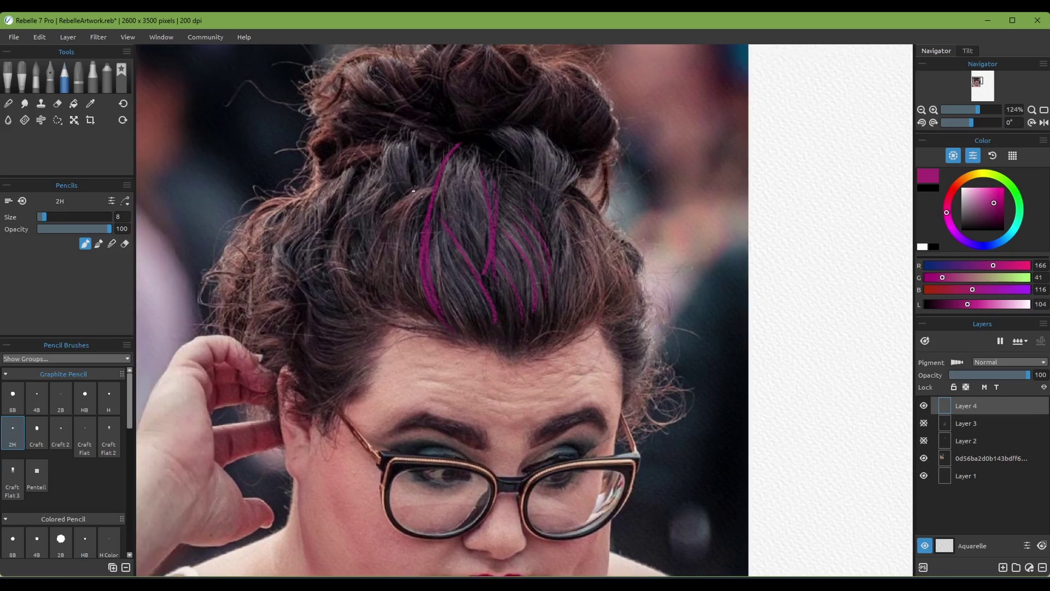
left_click_drag(398, 199, 385, 290)
left_click_drag(412, 220, 419, 259)
left_click_drag(337, 224, 366, 314)
mouse_move(358, 150)
left_mouse_down()
mouse_move(334, 159)
mouse_move(340, 213)
mouse_move(367, 195)
mouse_move(358, 169)
mouse_move(342, 199)
left_mouse_up()
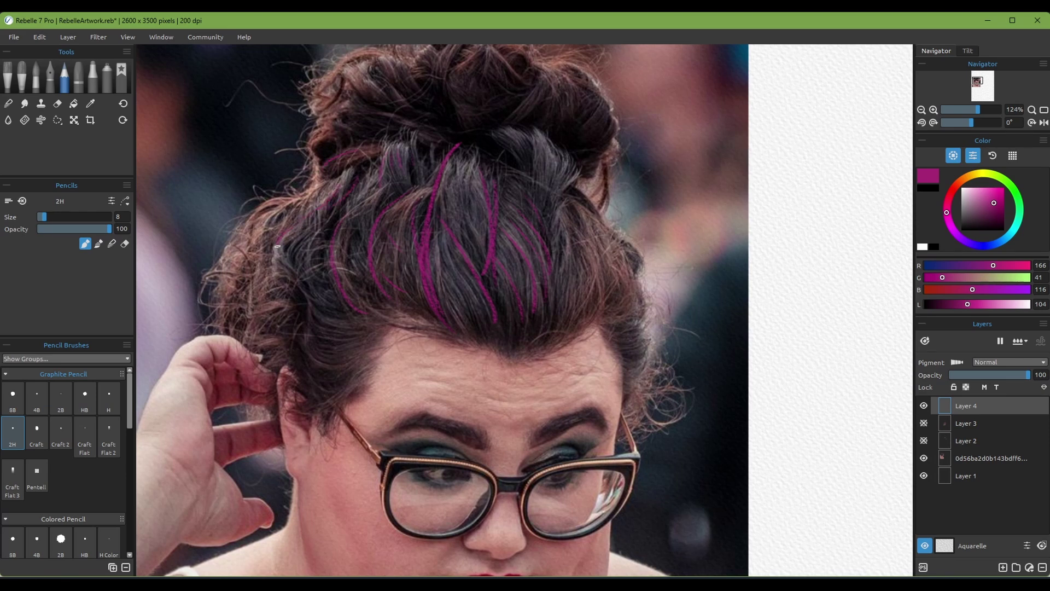
mouse_move(278, 246)
left_mouse_down()
mouse_move(298, 252)
mouse_move(287, 247)
mouse_move(307, 284)
mouse_move(293, 270)
mouse_move(344, 299)
mouse_move(347, 311)
mouse_move(304, 297)
mouse_move(343, 338)
mouse_move(307, 315)
mouse_move(340, 341)
left_mouse_up()
mouse_move(310, 335)
left_mouse_down()
mouse_move(348, 353)
mouse_move(337, 366)
left_mouse_up()
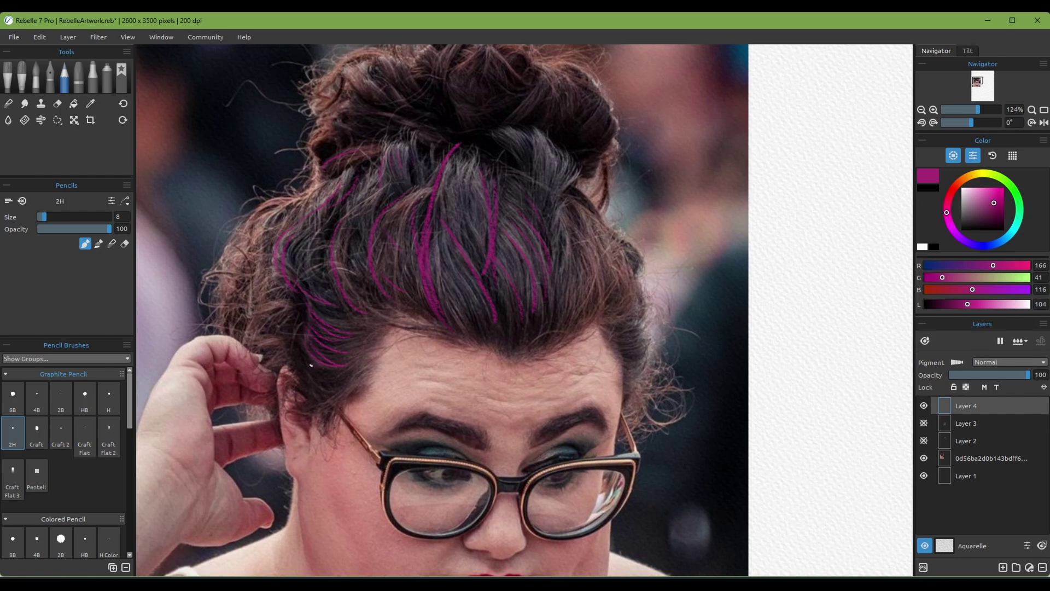
Draw loose magenta flyaway strands along the hair's left and right outlines, comparing with the bare photo by toggling Layer 4
scroll(617, 373, "down", 2)
scroll(617, 373, "down", 3)
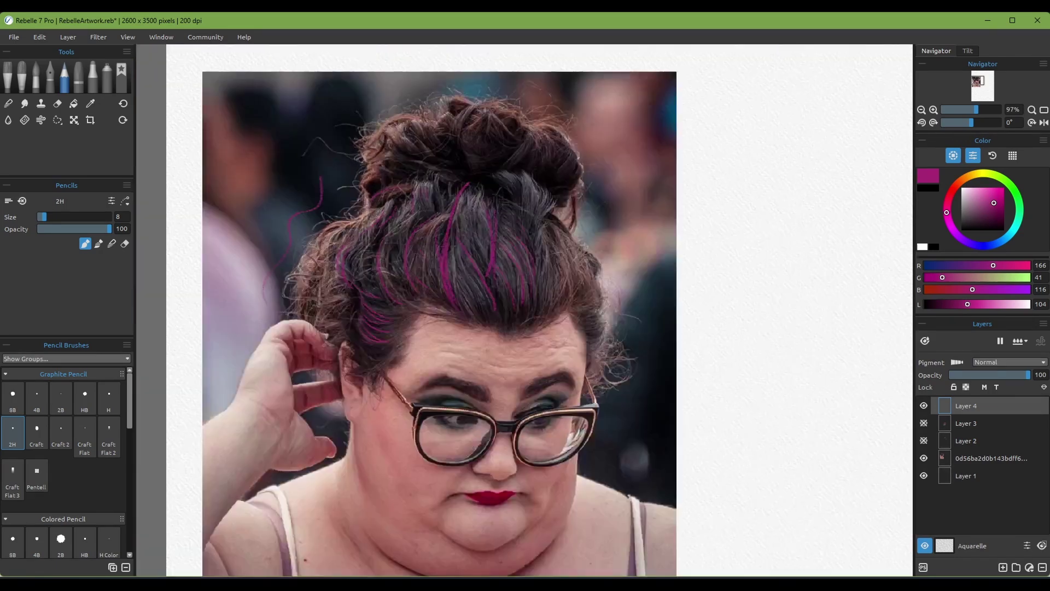
left_click(924, 405)
scroll(407, 222, "up", 3)
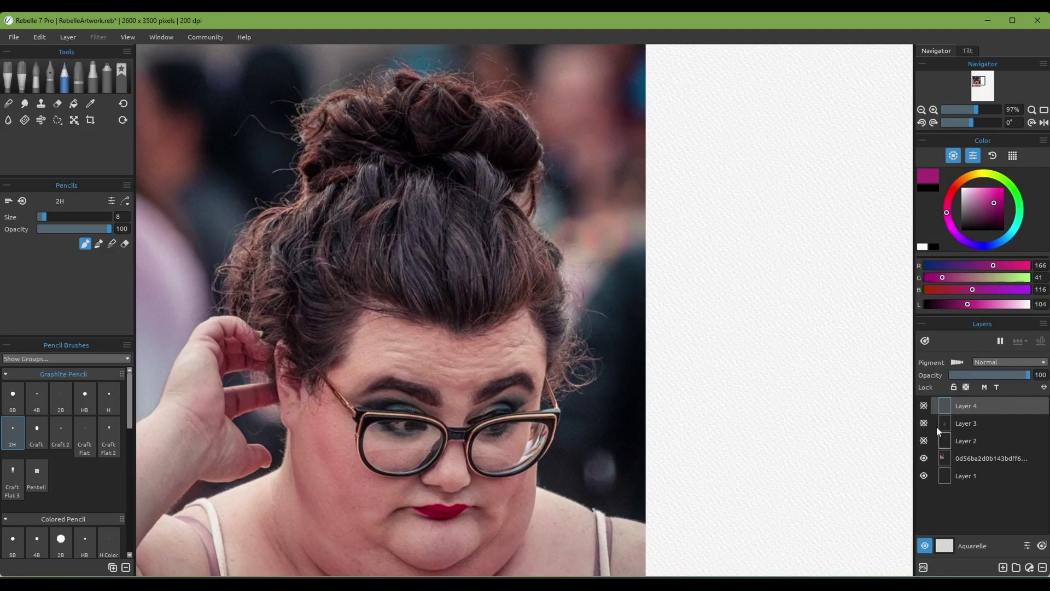
left_click(924, 405)
mouse_move(216, 336)
left_mouse_down()
mouse_move(229, 244)
mouse_move(276, 183)
left_mouse_up()
left_click_drag(580, 294, 575, 323)
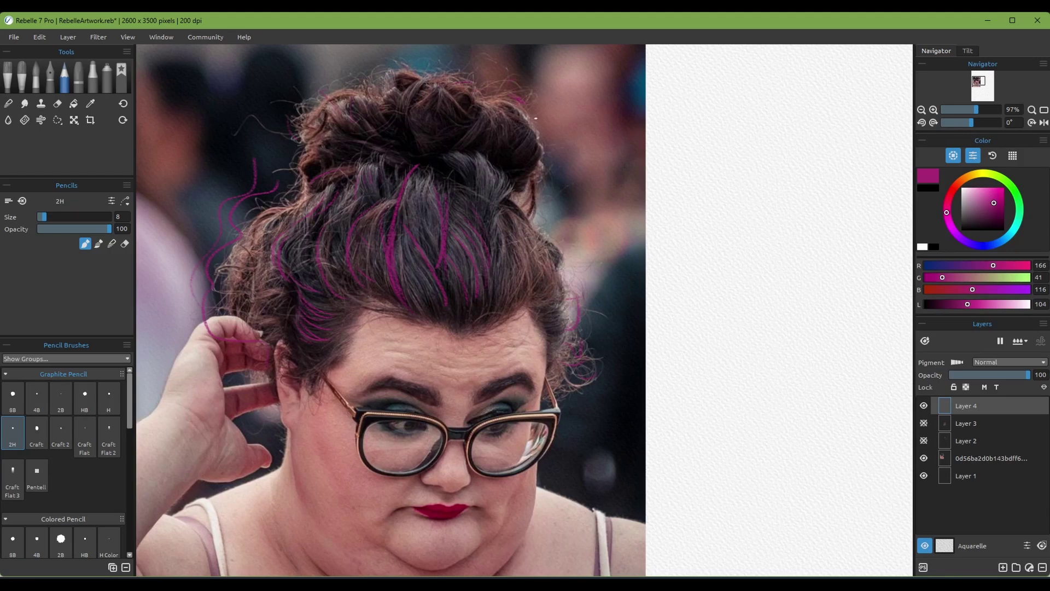
Draw a small magenta arrow at the photo's right edge pointing towards the hair
scroll(549, 241, "down", 2)
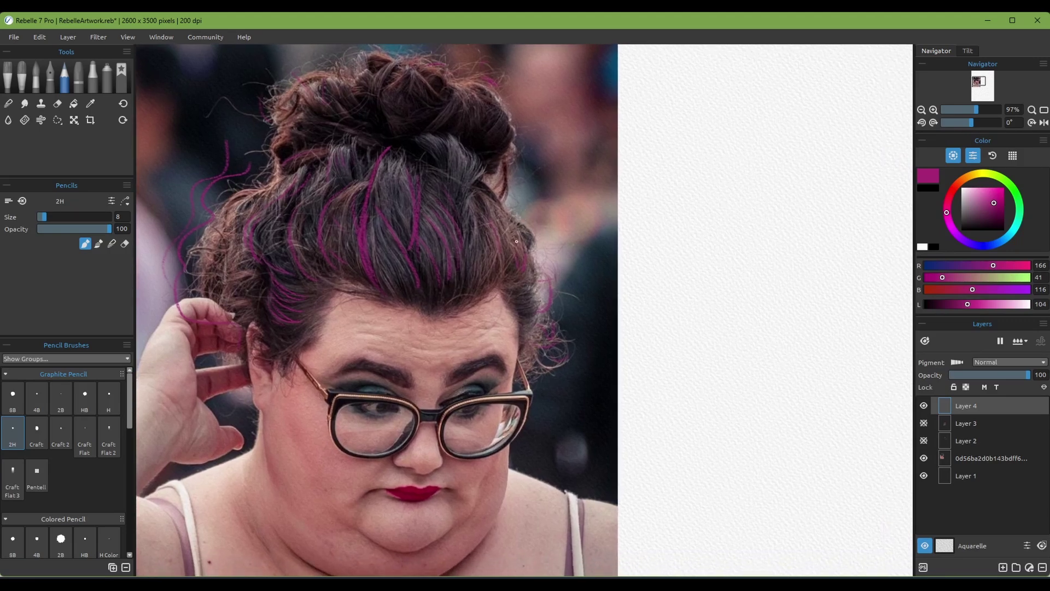
mouse_move(618, 260)
left_mouse_down()
mouse_move(654, 259)
mouse_move(626, 263)
left_mouse_up()
scroll(662, 241, "down", 2)
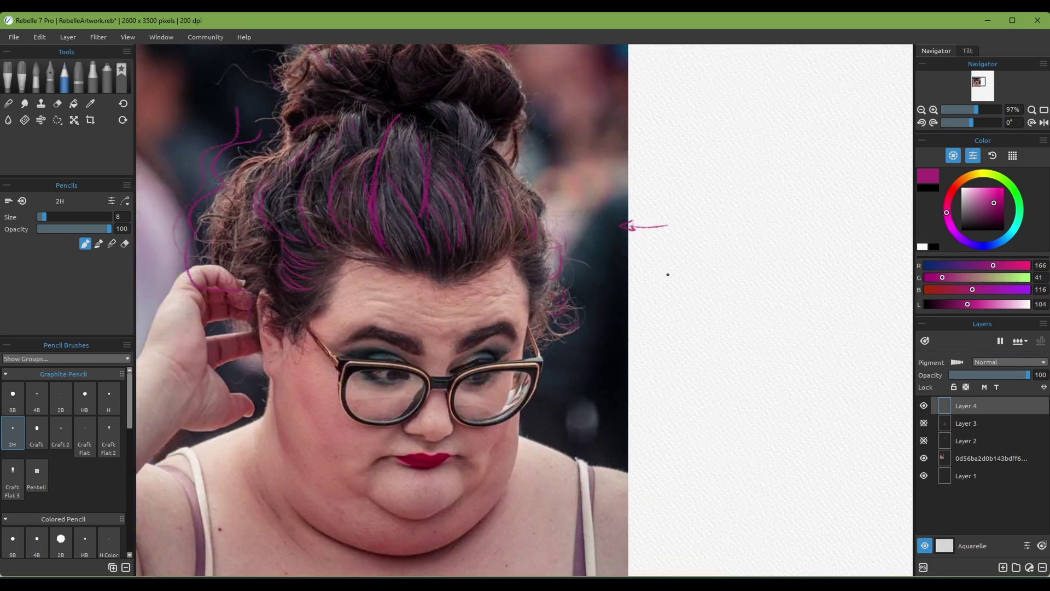
Examine the portrait's cheeks, jaw and neck below the annotated hair
left_click_drag(594, 346, 583, 293)
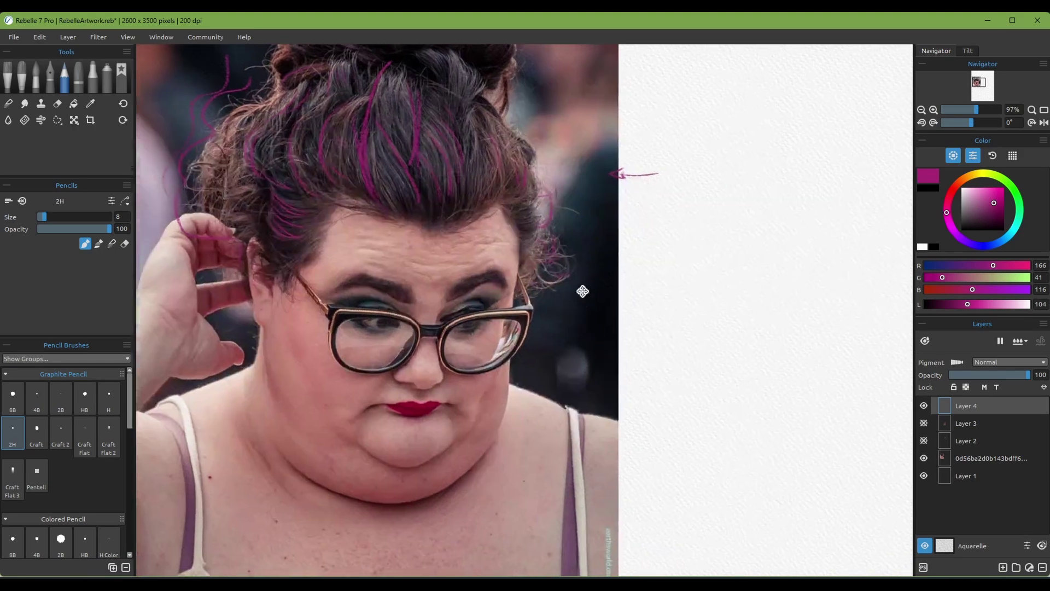
left_click_drag(596, 346, 557, 333)
left_click(543, 339)
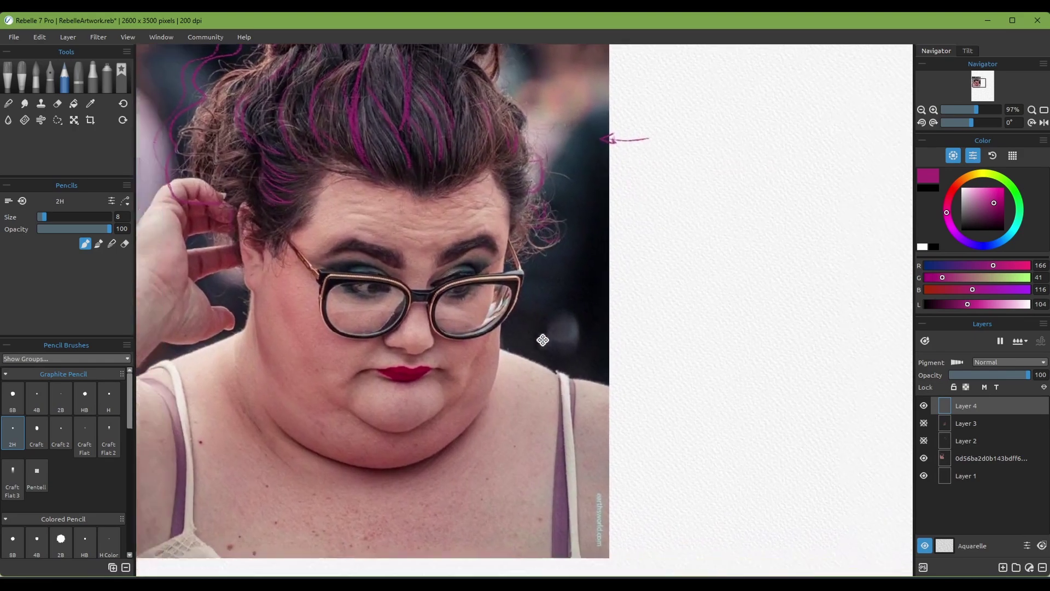
left_click(461, 347)
left_click(476, 359)
left_click(549, 364)
key("ctrl+0")
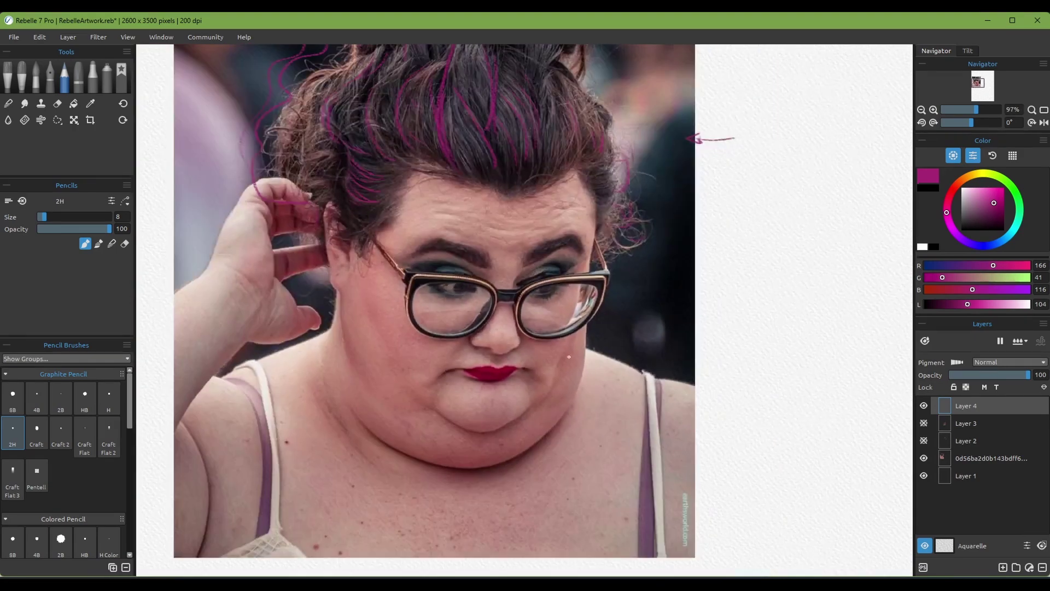
left_click_drag(556, 385, 524, 398)
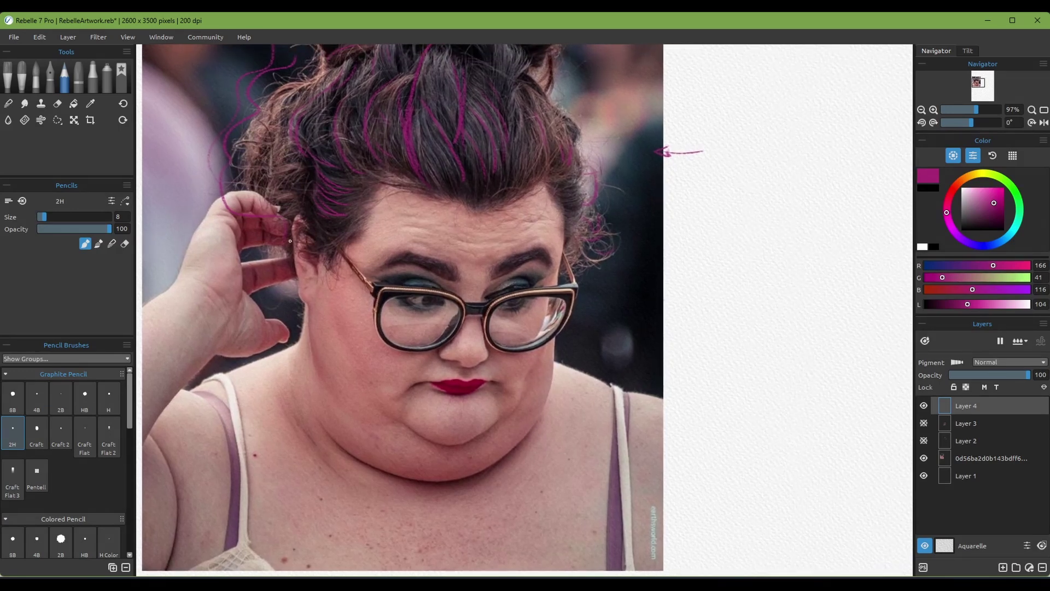
Mark the outer edge of the portrait's ear in green
left_click_drag(299, 217, 309, 301)
left_click(1009, 187)
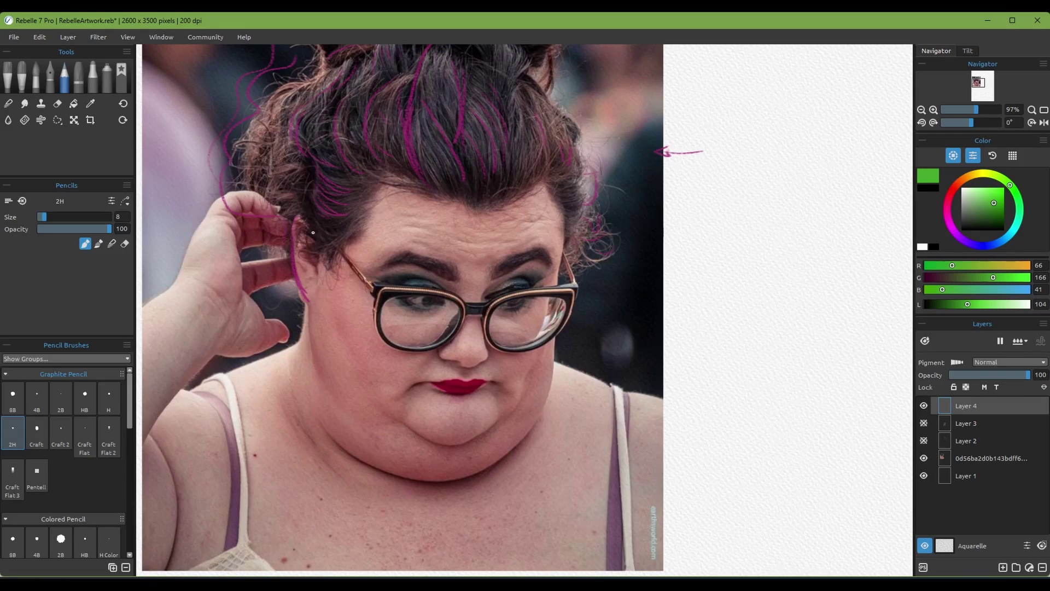
mouse_move(305, 218)
left_mouse_down()
mouse_move(288, 232)
mouse_move(300, 283)
mouse_move(296, 220)
mouse_move(299, 280)
left_mouse_up()
mouse_move(597, 337)
left_mouse_down()
mouse_move(478, 321)
mouse_move(567, 333)
mouse_move(583, 347)
left_mouse_up()
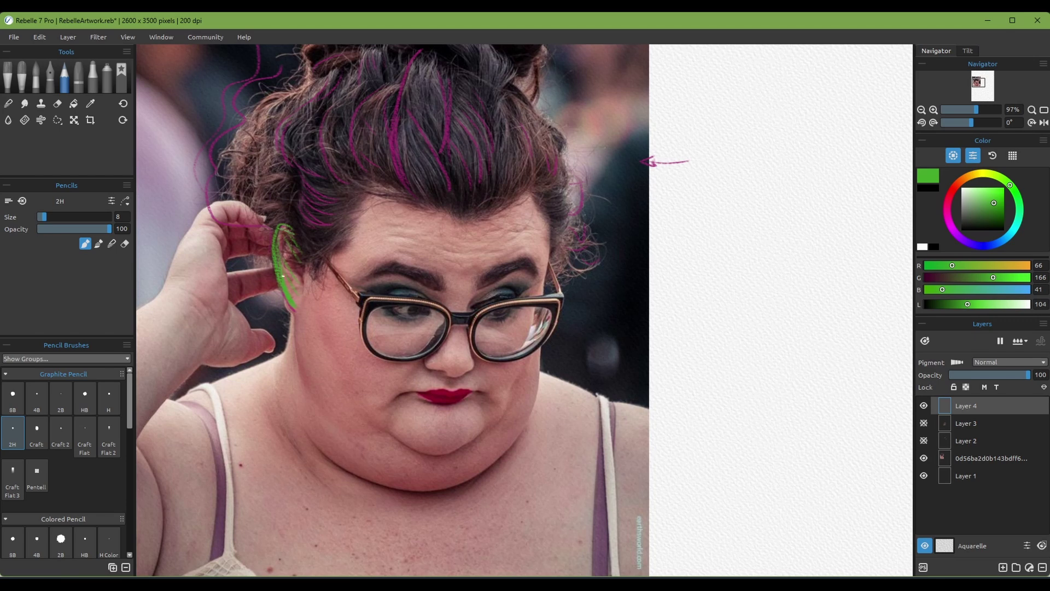
left_click_drag(315, 390, 294, 372)
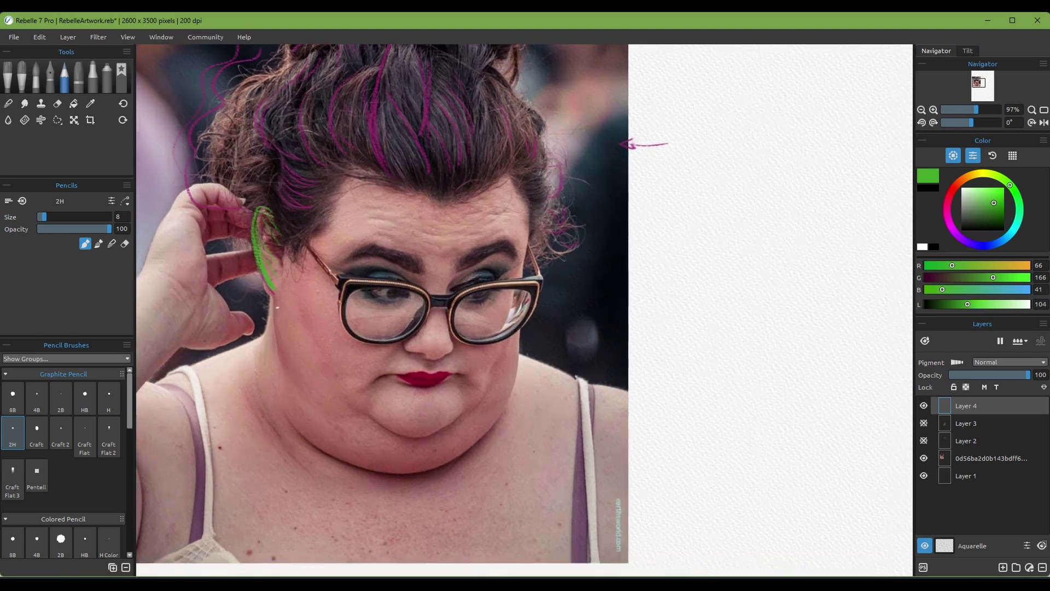
Sketch a green three-quarter head beside the photo, with cranium, centre line, curved brow line, ear and jaw
mouse_move(683, 266)
left_mouse_down()
mouse_move(550, 256)
mouse_move(557, 188)
mouse_move(646, 187)
mouse_move(675, 310)
mouse_move(653, 371)
left_mouse_up()
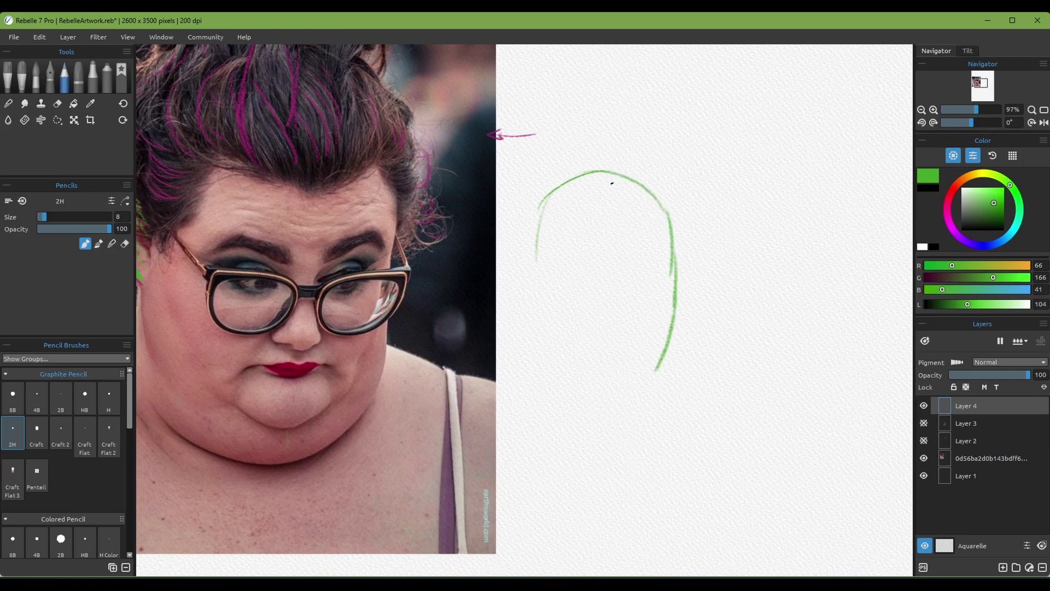
left_click_drag(618, 195, 625, 234)
mouse_move(546, 270)
left_mouse_down()
mouse_move(592, 253)
mouse_move(683, 266)
left_mouse_up()
mouse_move(538, 228)
left_mouse_down()
mouse_move(533, 315)
mouse_move(558, 354)
mouse_move(618, 389)
mouse_move(587, 374)
mouse_move(658, 387)
mouse_move(610, 390)
left_mouse_up()
left_click_drag(667, 358, 657, 374)
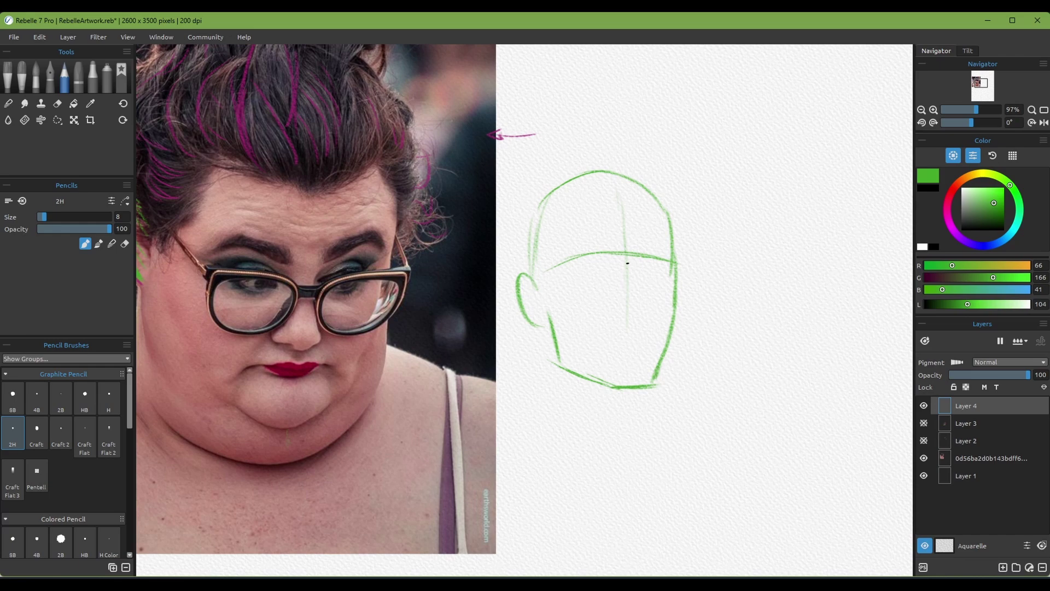
Add the nose, mouth, eyebrows and eyes to the green head sketch and darken its right contour at eye level
mouse_move(618, 304)
left_mouse_down()
mouse_move(649, 305)
mouse_move(642, 312)
left_mouse_up()
mouse_move(605, 342)
left_mouse_down()
mouse_move(646, 333)
mouse_move(629, 339)
mouse_move(644, 339)
mouse_move(633, 352)
left_mouse_up()
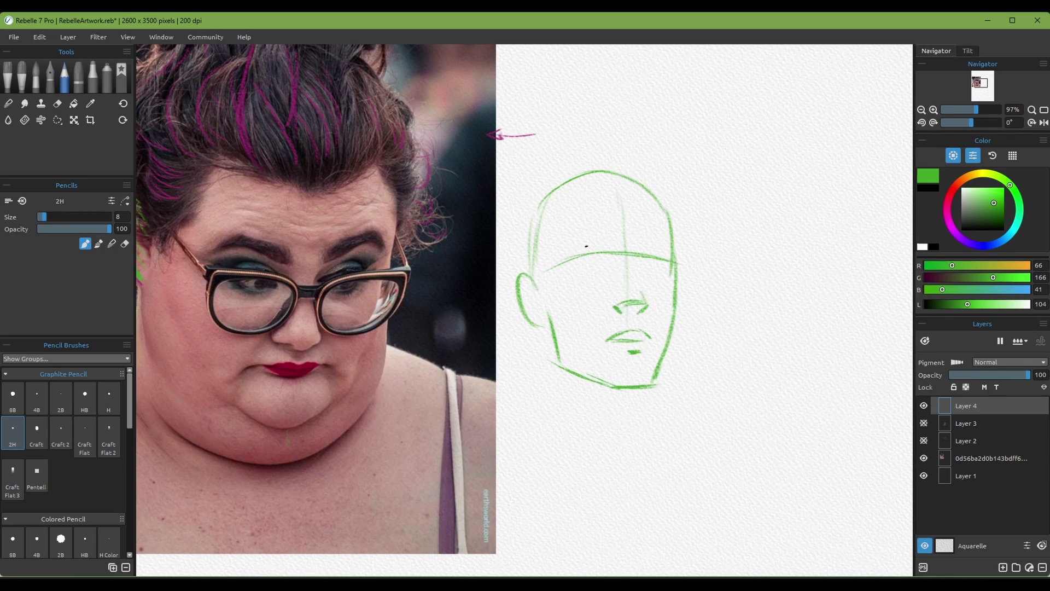
mouse_move(562, 256)
left_mouse_down()
mouse_move(599, 245)
mouse_move(662, 249)
left_mouse_up()
mouse_move(648, 255)
left_mouse_down()
mouse_move(670, 251)
mouse_move(674, 222)
mouse_move(674, 260)
left_mouse_up()
left_click_drag(677, 234, 674, 278)
left_click_drag(574, 270, 666, 267)
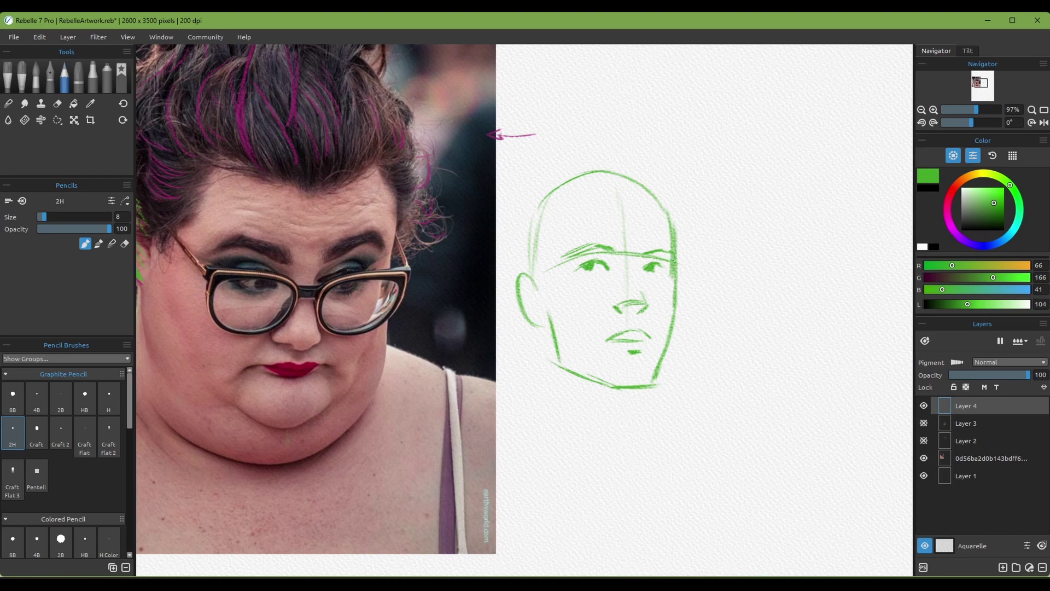
Strengthen the green head's left jawline from below the ear towards the chin
scroll(673, 261, "down", 1)
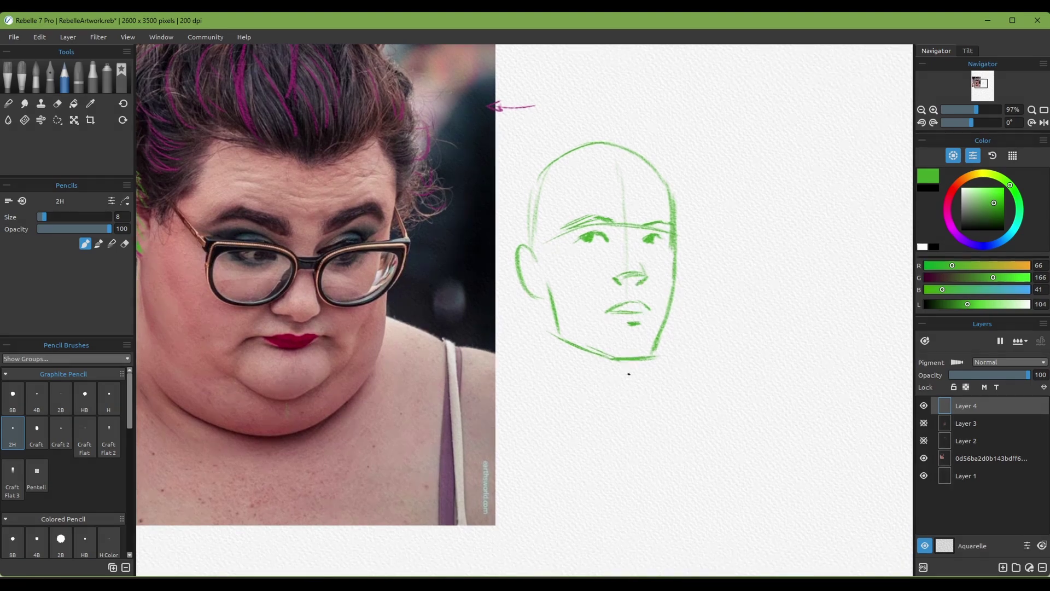
scroll(603, 327, "left", 2)
scroll(565, 302, "left", 2)
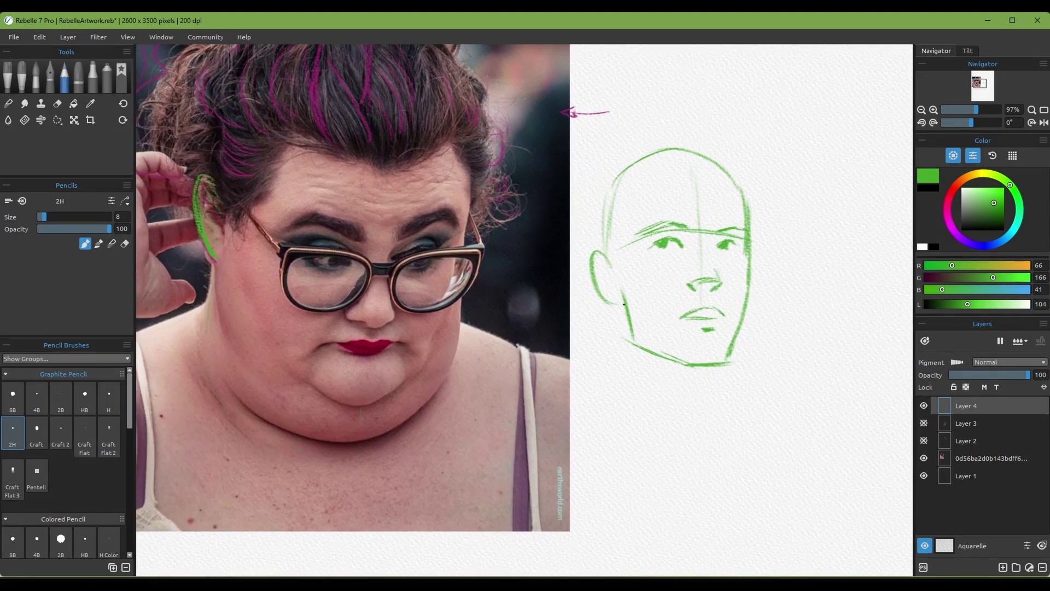
mouse_move(619, 280)
left_mouse_down()
mouse_move(630, 338)
mouse_move(689, 366)
left_mouse_up()
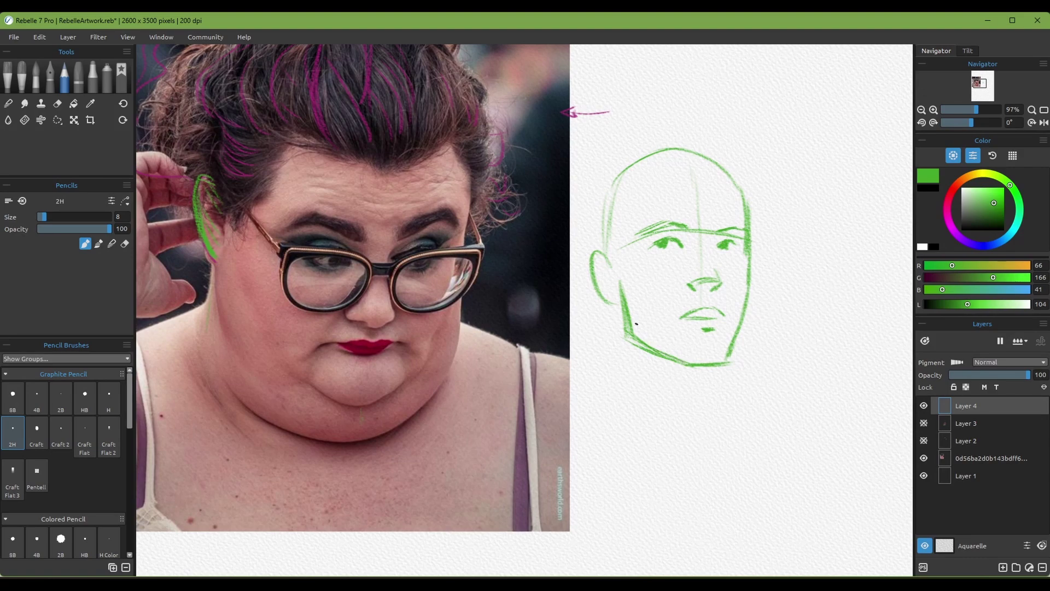
scroll(636, 323, "down", 3)
scroll(573, 262, "up", 3)
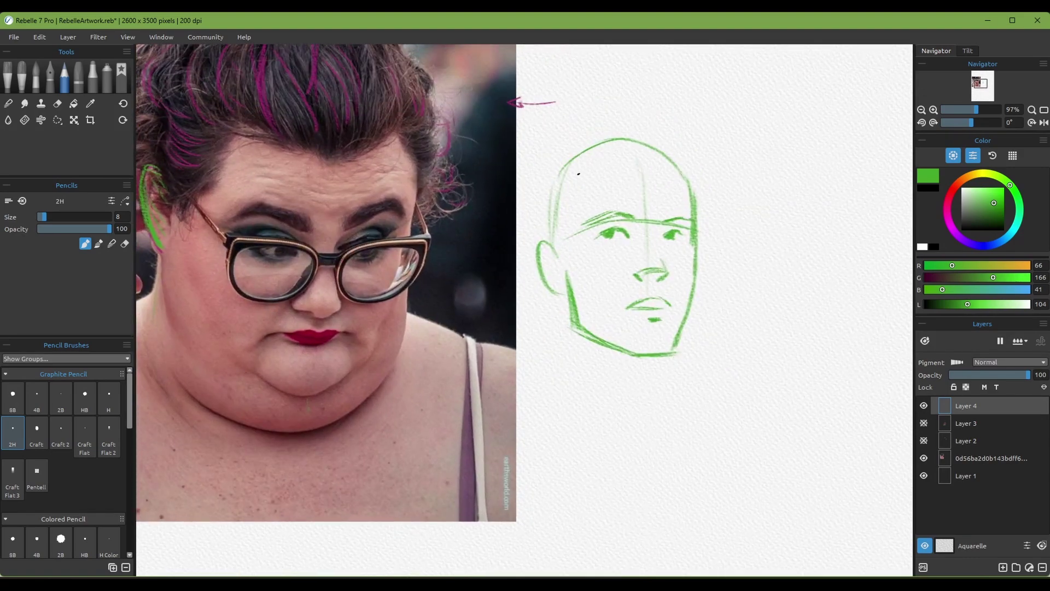
Overlay a crimson skull on the green head sketch with cranium, temple line, hatched eye sockets, nasal cavity and cheekbones
left_click(948, 199)
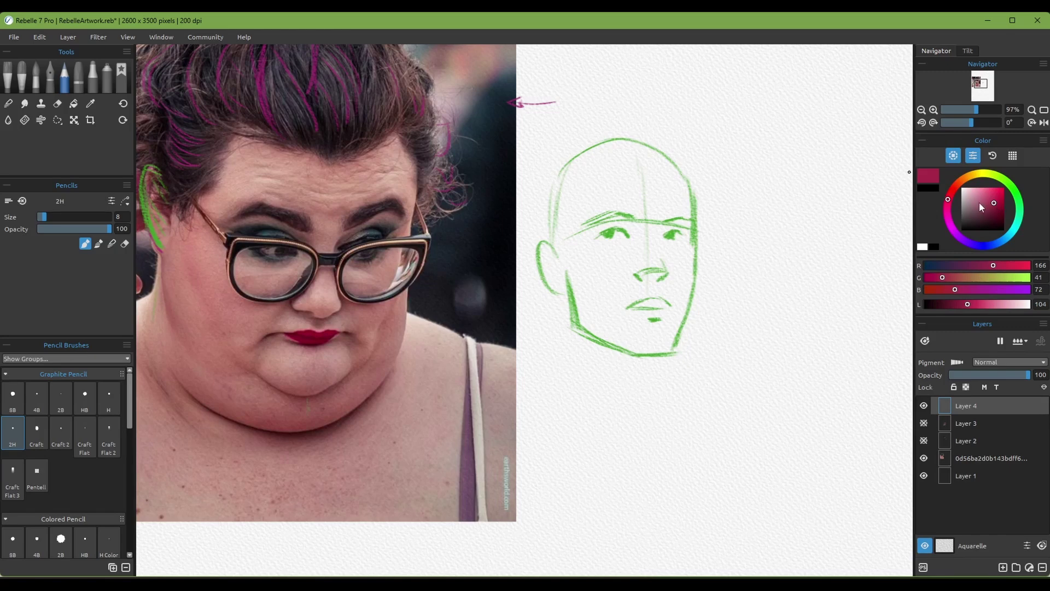
mouse_move(556, 193)
left_mouse_down()
mouse_move(561, 273)
mouse_move(564, 166)
mouse_move(629, 141)
mouse_move(691, 175)
mouse_move(697, 243)
left_mouse_up()
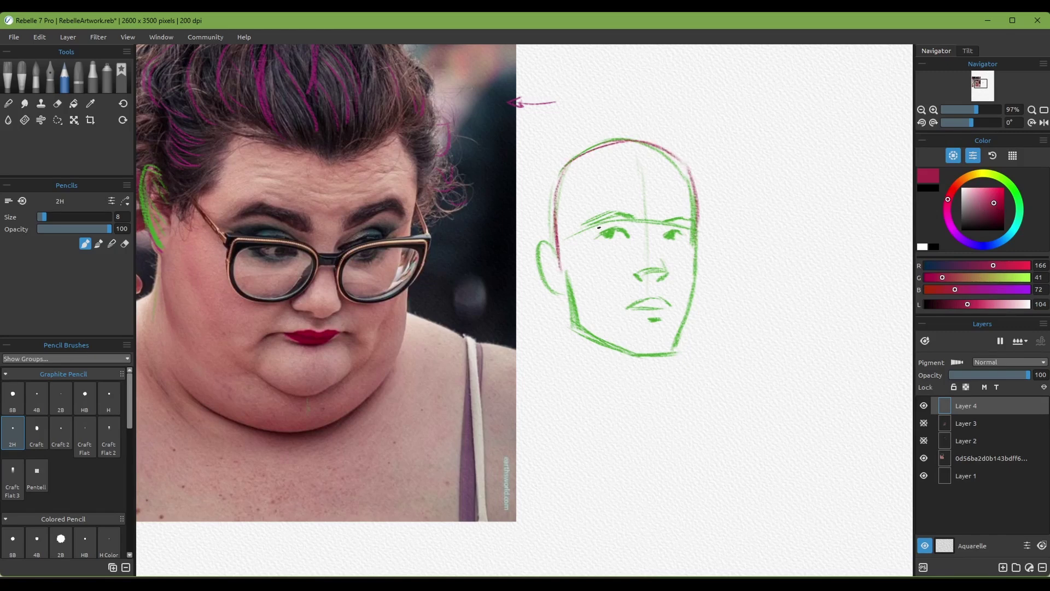
mouse_move(598, 228)
left_mouse_down()
mouse_move(621, 219)
mouse_move(636, 229)
mouse_move(611, 252)
mouse_move(609, 220)
mouse_move(614, 252)
mouse_move(629, 252)
mouse_move(642, 227)
left_mouse_up()
mouse_move(625, 214)
left_mouse_down()
mouse_move(597, 231)
mouse_move(641, 213)
mouse_move(686, 222)
mouse_move(681, 254)
mouse_move(687, 235)
mouse_move(644, 254)
mouse_move(637, 273)
mouse_move(655, 280)
left_mouse_up()
mouse_move(662, 242)
left_mouse_down()
mouse_move(666, 278)
mouse_move(656, 284)
left_mouse_up()
mouse_move(581, 171)
left_mouse_down()
mouse_move(596, 241)
mouse_move(573, 252)
mouse_move(572, 266)
mouse_move(614, 274)
mouse_move(618, 309)
mouse_move(676, 298)
mouse_move(674, 277)
mouse_move(694, 273)
mouse_move(698, 216)
left_mouse_up()
mouse_move(608, 221)
left_mouse_down()
mouse_move(611, 240)
mouse_move(622, 247)
mouse_move(628, 227)
mouse_move(664, 272)
left_mouse_up()
left_click_drag(675, 227, 690, 254)
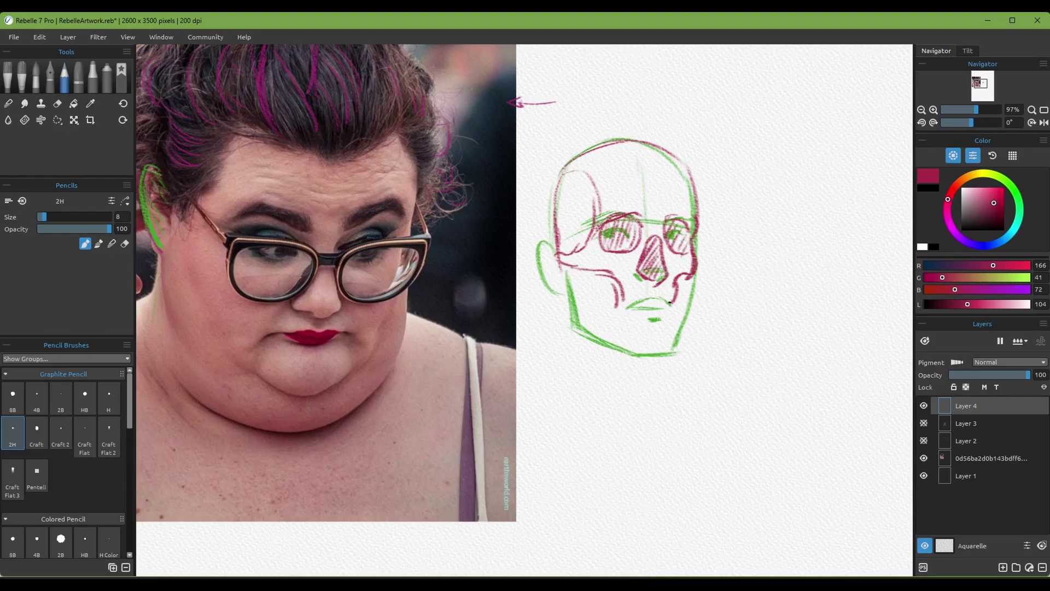
Add the crimson jawbone, cheekbone underside and upper-jaw line to the skull sketch
mouse_move(593, 276)
left_mouse_down()
mouse_move(604, 302)
mouse_move(612, 282)
mouse_move(618, 311)
mouse_move(619, 300)
mouse_move(672, 309)
mouse_move(659, 312)
mouse_move(674, 295)
mouse_move(666, 339)
left_mouse_up()
mouse_move(567, 267)
left_mouse_down()
mouse_move(579, 331)
mouse_move(598, 338)
left_mouse_up()
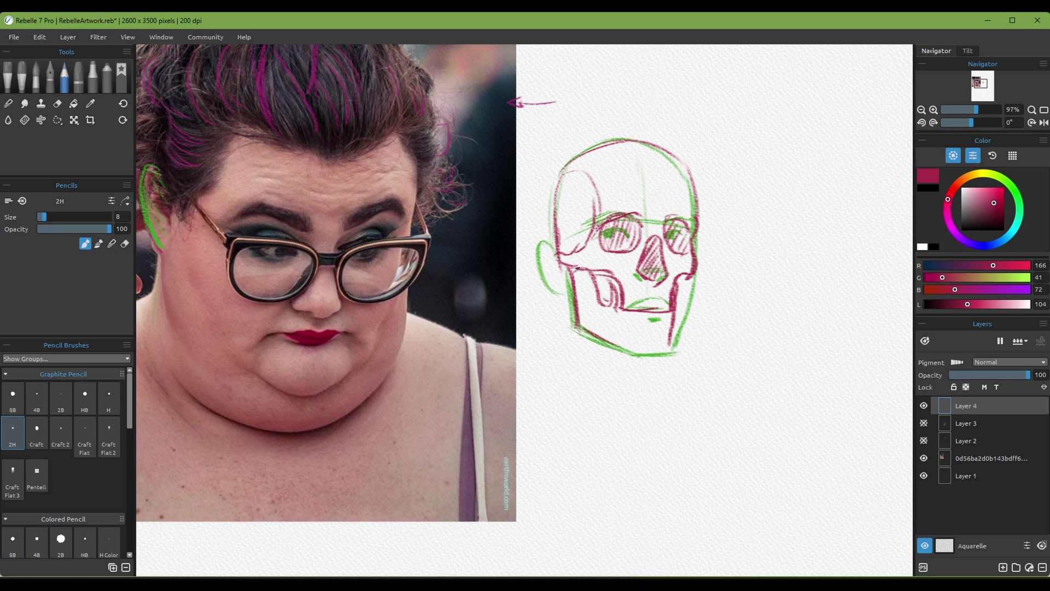
mouse_move(575, 267)
left_mouse_down()
mouse_move(598, 304)
mouse_move(619, 288)
left_mouse_up()
mouse_move(590, 326)
left_mouse_down()
mouse_move(640, 356)
mouse_move(670, 357)
mouse_move(670, 334)
left_mouse_up()
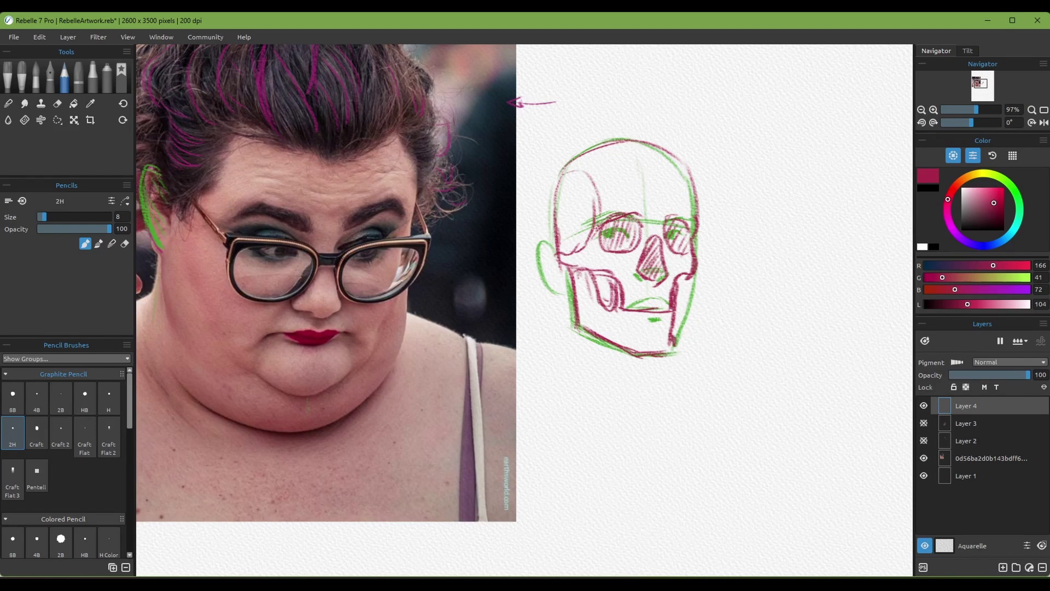
mouse_move(597, 285)
left_mouse_down()
mouse_move(646, 278)
mouse_move(628, 320)
left_mouse_up()
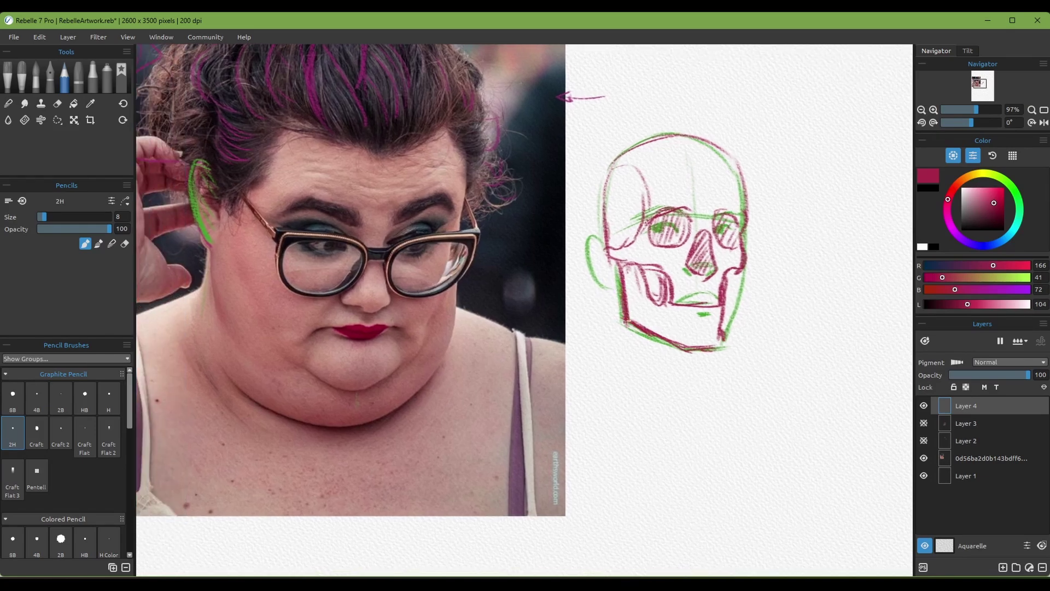
Trace the rear edge of the portrait's jaw below the ear in crimson
left_click_drag(476, 345, 530, 337)
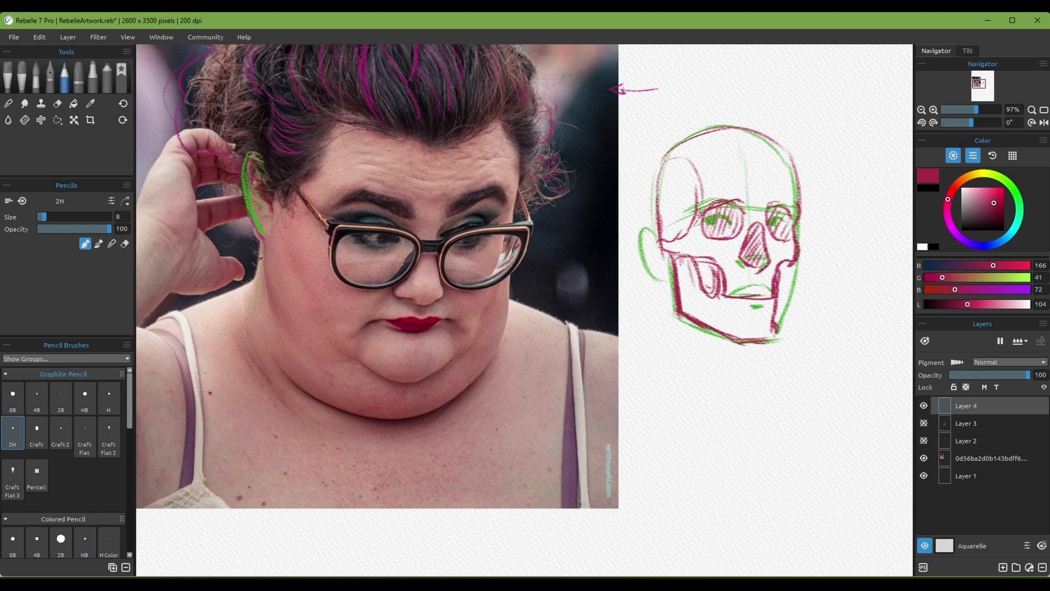
left_click_drag(261, 261, 267, 342)
left_click_drag(256, 281, 271, 344)
left_click_drag(265, 248, 264, 269)
Sample the green and draw contour lines over the portrait's jaw, curve the chin's lower edge and reinforce the skull's chin
left_click(257, 224, "alt")
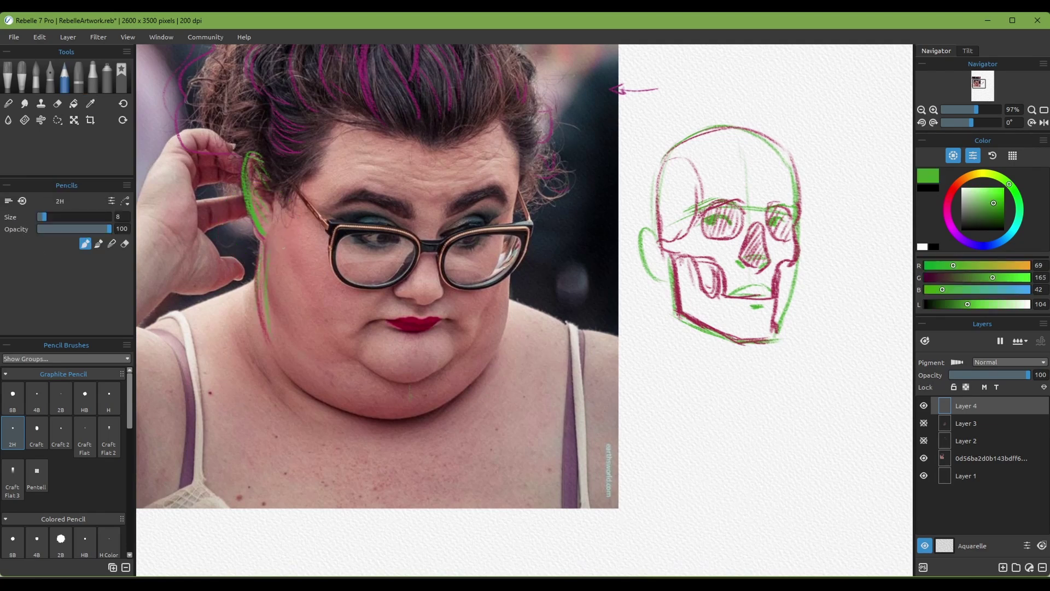
left_click_drag(302, 293, 329, 394)
left_click_drag(320, 323, 340, 408)
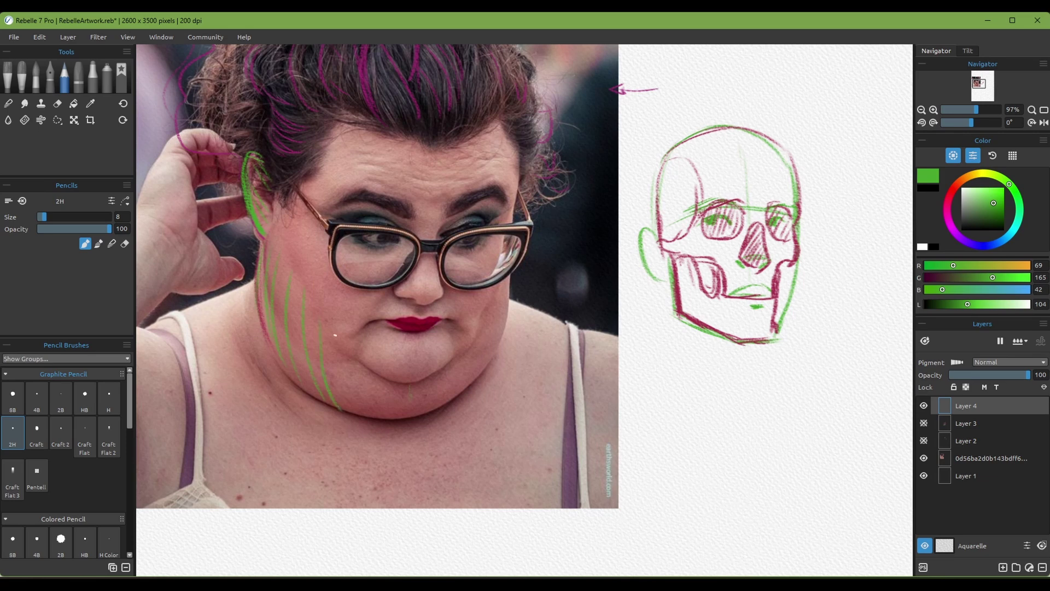
left_click_drag(336, 344, 353, 410)
left_click_drag(350, 360, 368, 414)
mouse_move(361, 359)
left_mouse_down()
mouse_move(402, 384)
mouse_move(451, 361)
mouse_move(402, 380)
mouse_move(379, 372)
left_mouse_up()
mouse_move(713, 335)
left_mouse_down()
mouse_move(768, 340)
mouse_move(741, 340)
mouse_move(776, 333)
mouse_move(742, 338)
mouse_move(769, 332)
left_mouse_up()
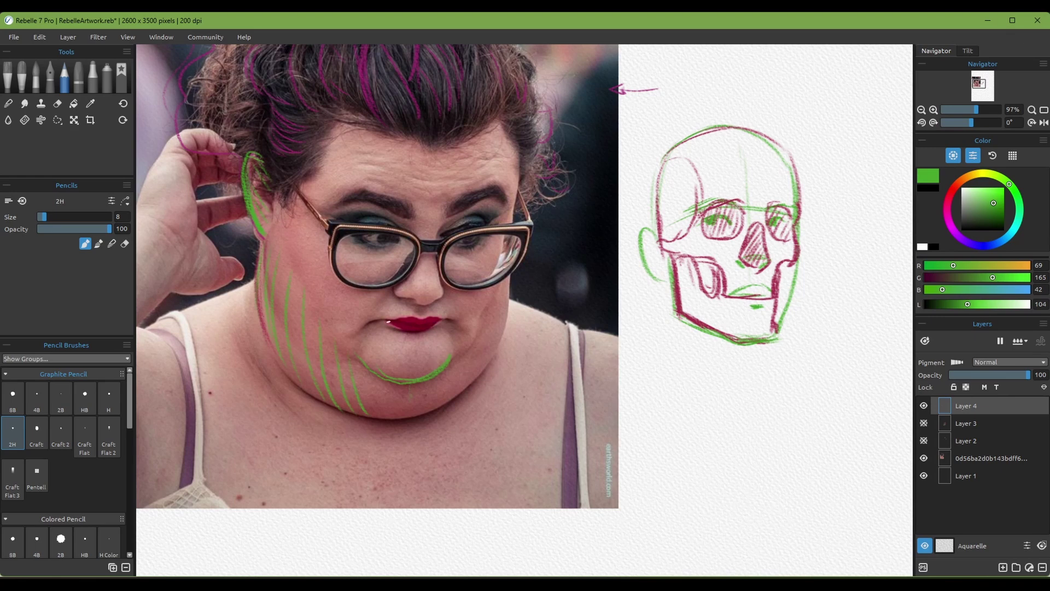
Sketch large full green lips below the skull, including the mouth corners and the two philtrum lines
left_click_drag(584, 355, 531, 285)
left_click_drag(613, 346, 660, 325)
mouse_move(638, 337)
left_mouse_down()
mouse_move(729, 330)
mouse_move(756, 350)
mouse_move(708, 347)
left_mouse_up()
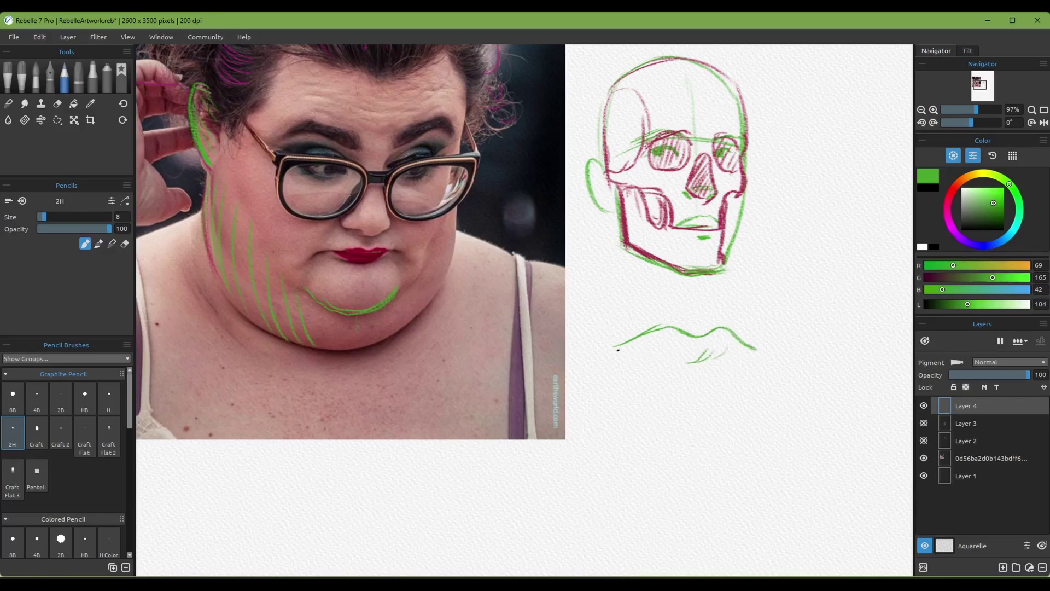
mouse_move(610, 350)
left_mouse_down()
mouse_move(693, 362)
mouse_move(753, 354)
left_mouse_up()
mouse_move(624, 372)
left_mouse_down()
mouse_move(658, 392)
mouse_move(633, 369)
mouse_move(688, 398)
mouse_move(736, 381)
left_mouse_up()
left_click_drag(616, 349, 603, 355)
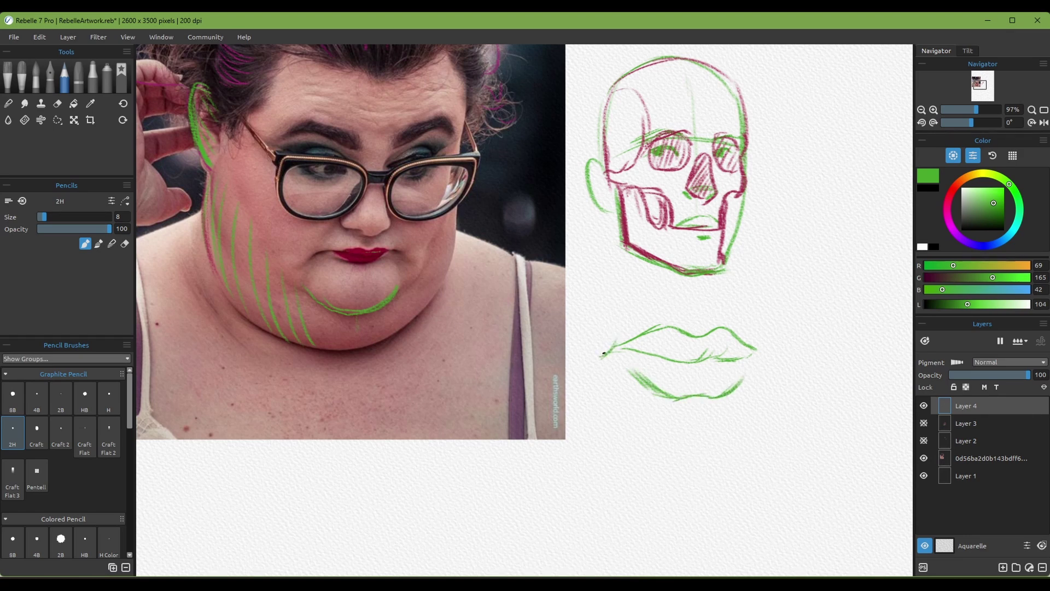
left_click_drag(759, 345, 771, 358)
mouse_move(648, 331)
left_mouse_down()
mouse_move(683, 326)
mouse_move(690, 298)
mouse_move(701, 336)
left_mouse_up()
left_click_drag(706, 299, 715, 324)
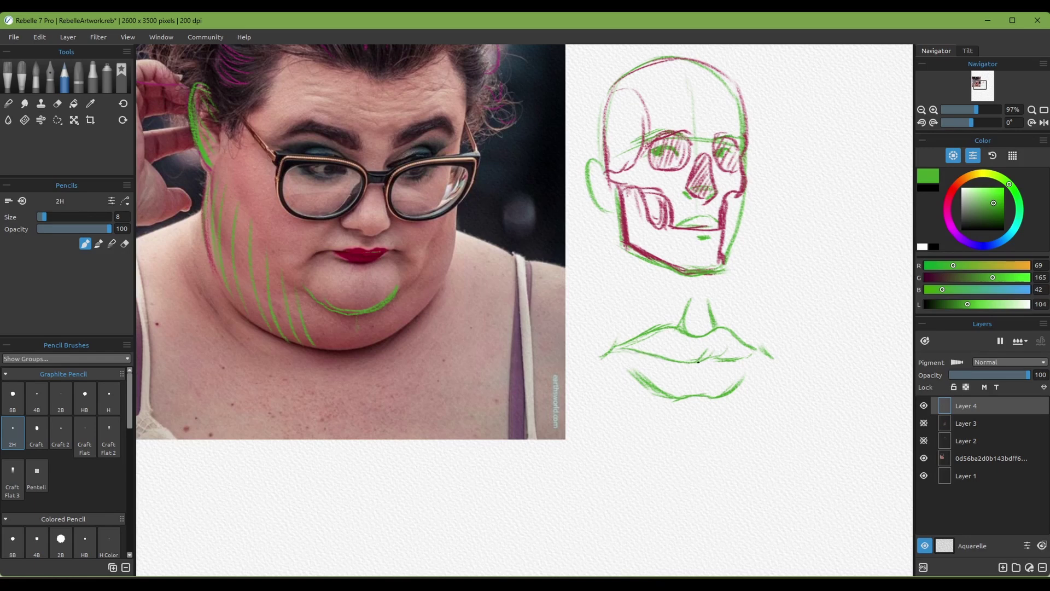
Sketch a smaller pair of thin green lips below the full lips for comparison
left_click_drag(427, 282, 511, 332)
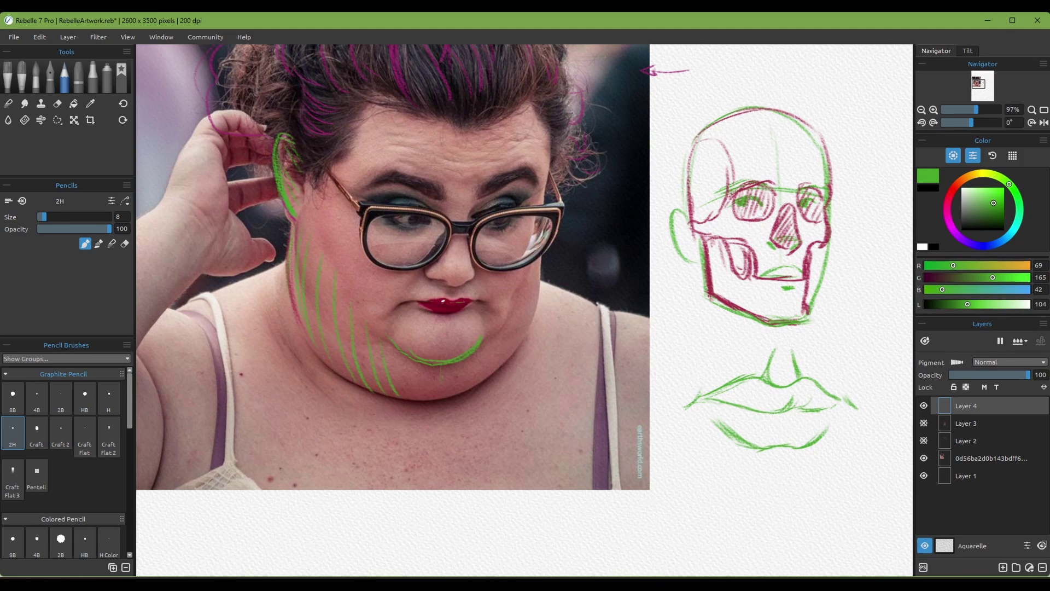
mouse_move(694, 502)
left_mouse_down()
mouse_move(637, 407)
mouse_move(713, 421)
left_mouse_up()
left_click_drag(612, 417, 712, 420)
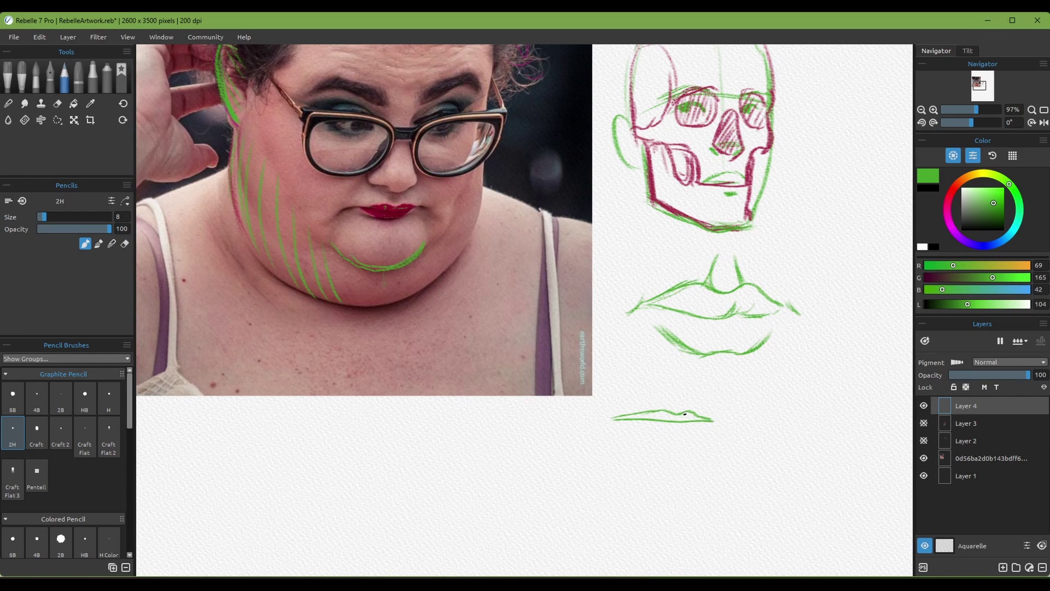
left_click_drag(618, 426, 691, 433)
left_click_drag(675, 363, 706, 454)
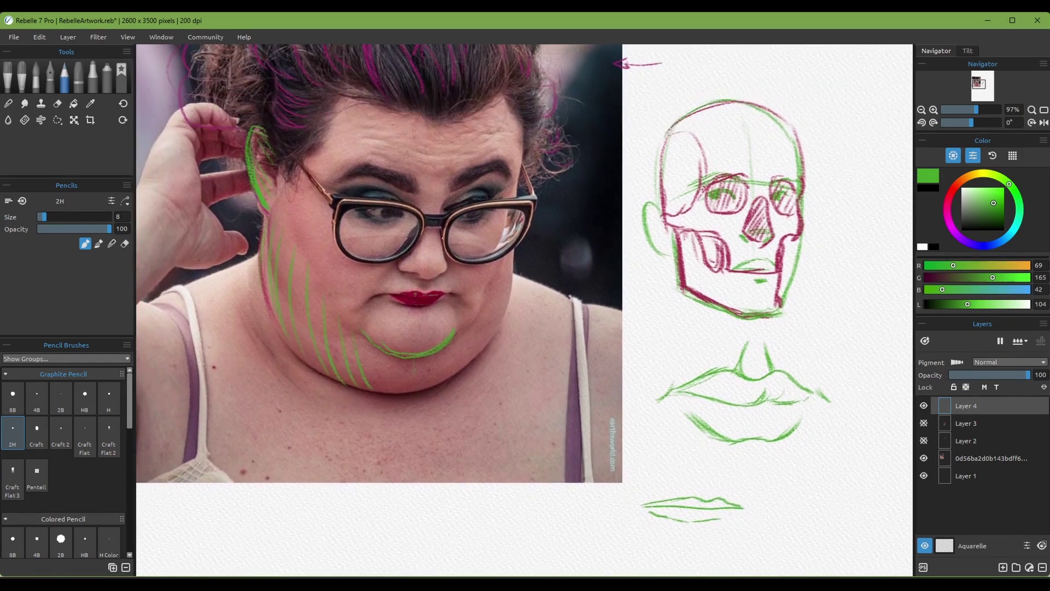
Mark the portrait's nose wings, the side of the nose and the mouth outline in green
left_click_drag(676, 420, 679, 469)
mouse_move(444, 275)
left_mouse_down()
mouse_move(451, 316)
mouse_move(401, 310)
mouse_move(449, 300)
mouse_move(441, 318)
left_mouse_up()
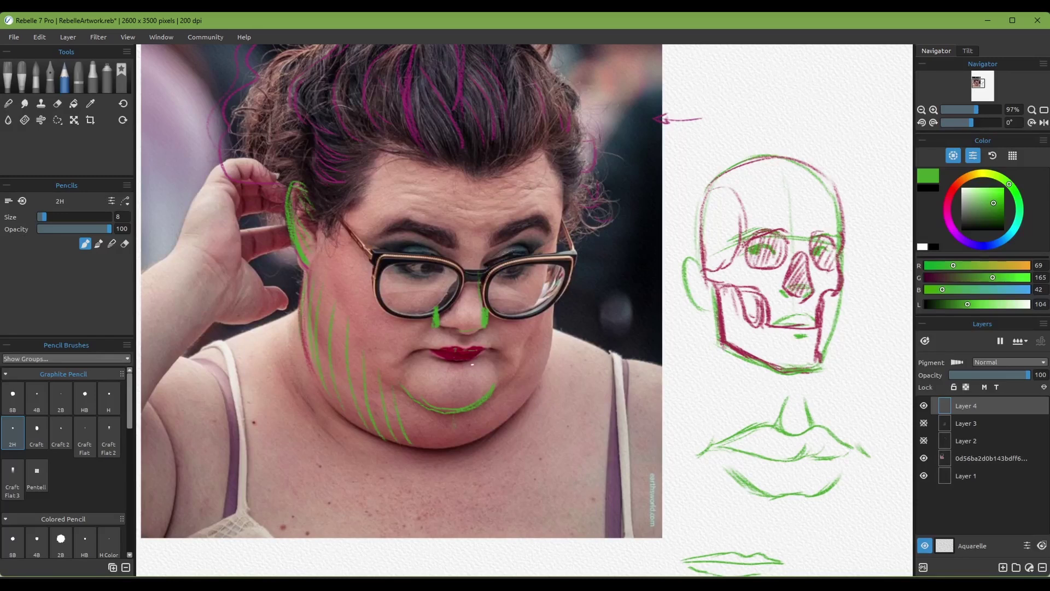
mouse_move(488, 321)
left_mouse_down()
mouse_move(481, 285)
mouse_move(478, 312)
mouse_move(441, 320)
mouse_move(461, 348)
mouse_move(434, 356)
mouse_move(498, 386)
left_mouse_up()
Draw green flow lines across the portrait's swept-up hair, from the ear side to the far temple
mouse_move(338, 214)
left_mouse_down()
mouse_move(351, 264)
mouse_move(393, 282)
left_mouse_up()
scroll(405, 302, "down", 6)
scroll(393, 282, "up", 3)
mouse_move(320, 270)
left_mouse_down()
mouse_move(325, 303)
mouse_move(350, 322)
left_mouse_up()
left_click_drag(336, 254, 353, 313)
left_click_drag(358, 233, 377, 320)
left_click_drag(370, 215, 385, 298)
mouse_move(385, 213)
left_mouse_down()
mouse_move(400, 288)
mouse_move(416, 291)
left_mouse_up()
left_click_drag(415, 207, 427, 287)
left_click_drag(426, 203, 442, 285)
left_click_drag(449, 224, 455, 292)
left_click_drag(461, 225, 478, 293)
mouse_move(482, 230)
left_mouse_down()
mouse_move(488, 294)
mouse_move(502, 294)
left_mouse_up()
left_click_drag(505, 255, 517, 290)
left_click_drag(530, 282, 528, 313)
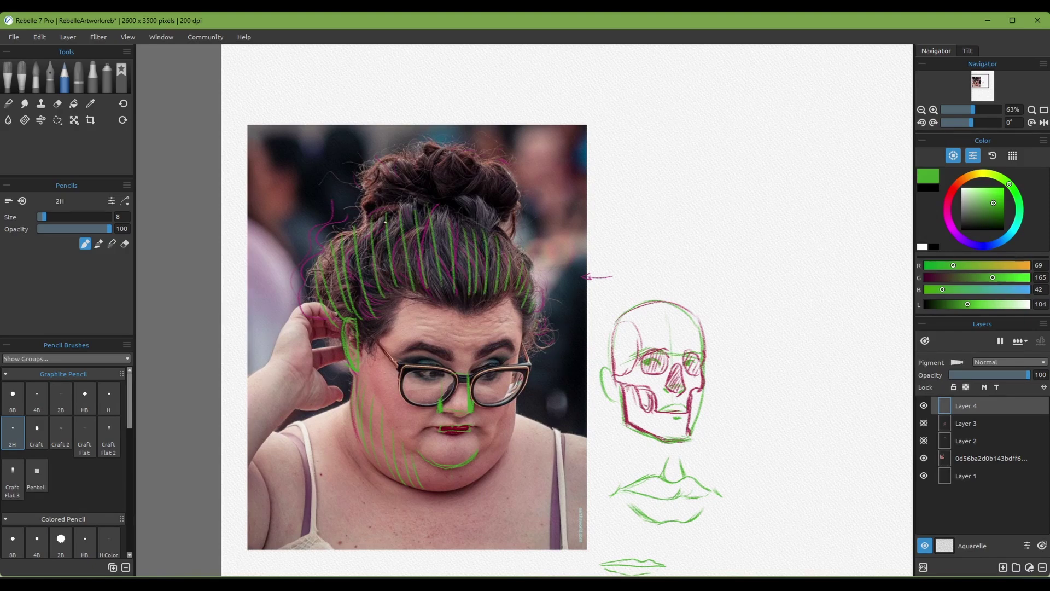
Draw the curved base of the hair bun and fill the bun with vertical green contour lines
mouse_move(365, 214)
left_mouse_down()
mouse_move(418, 205)
mouse_move(481, 228)
left_mouse_up()
left_click_drag(370, 181, 366, 208)
left_click_drag(378, 173, 381, 207)
mouse_move(395, 167)
left_mouse_down()
mouse_move(389, 205)
mouse_move(408, 199)
left_mouse_up()
left_click_drag(419, 158, 431, 209)
mouse_move(445, 152)
left_mouse_down()
mouse_move(443, 201)
mouse_move(456, 211)
left_mouse_up()
mouse_move(469, 155)
left_mouse_down()
mouse_move(470, 208)
mouse_move(481, 205)
left_mouse_up()
left_click_drag(492, 168, 498, 204)
mouse_move(506, 176)
left_mouse_down()
mouse_move(505, 205)
mouse_move(495, 153)
left_mouse_up()
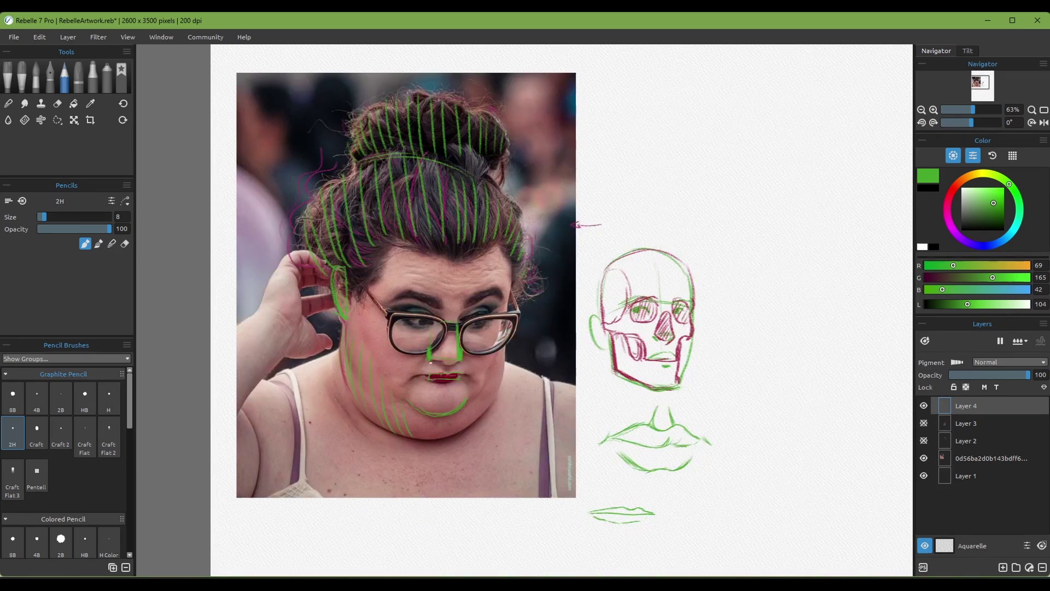
Hatch the portrait's nose, cheeks, chin and mouth corner with green contour lines
left_click_drag(440, 346, 453, 358)
left_click_drag(356, 306, 371, 289)
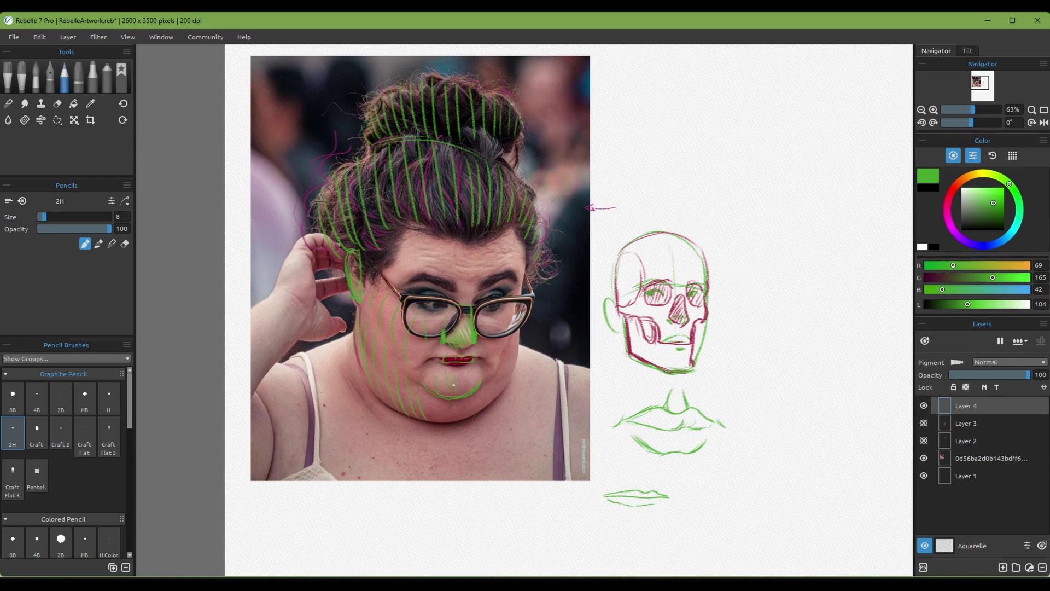
left_click_drag(449, 402, 457, 413)
scroll(486, 366, "up", 3)
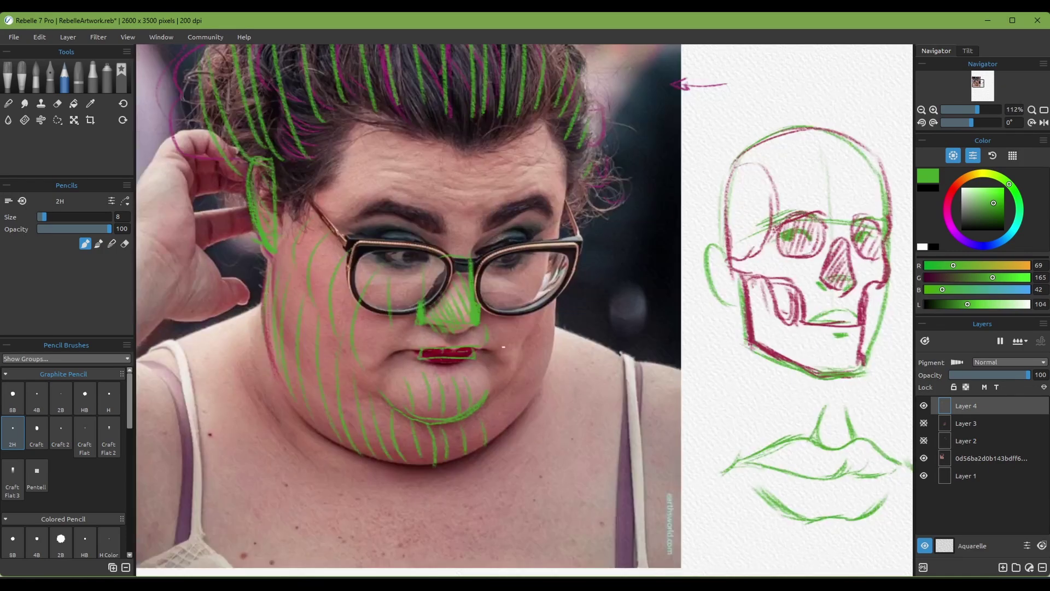
mouse_move(479, 358)
left_mouse_down()
mouse_move(494, 373)
mouse_move(504, 368)
left_mouse_up()
left_click_drag(417, 257, 433, 292)
scroll(437, 295, "down", 3)
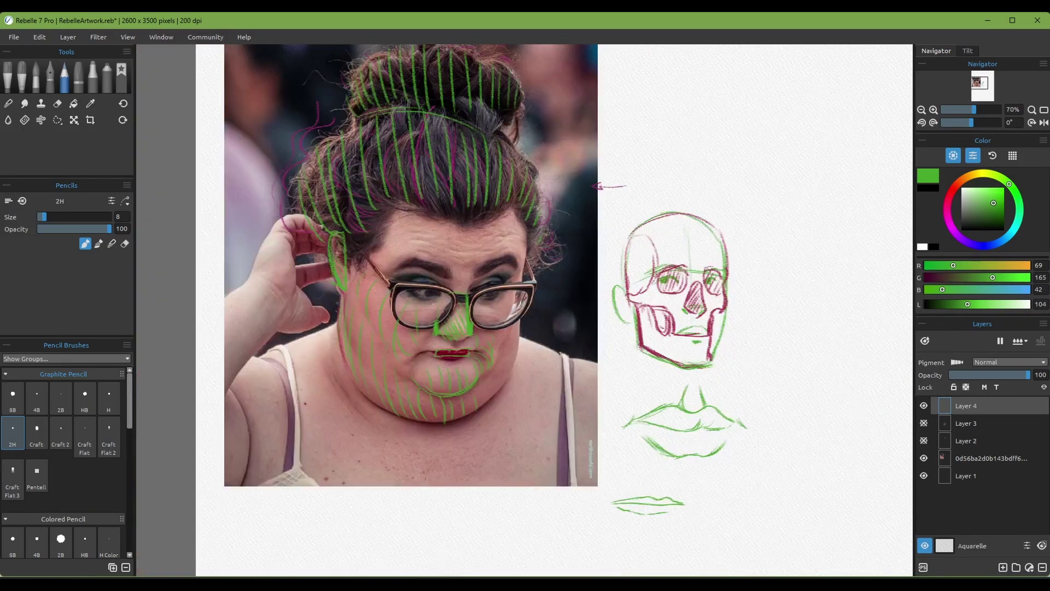
Outline the portrait's glasses in green, including the temple arm and both lens frames
mouse_move(391, 288)
left_mouse_down()
mouse_move(418, 329)
mouse_move(417, 284)
left_mouse_up()
left_click_drag(503, 304, 530, 309)
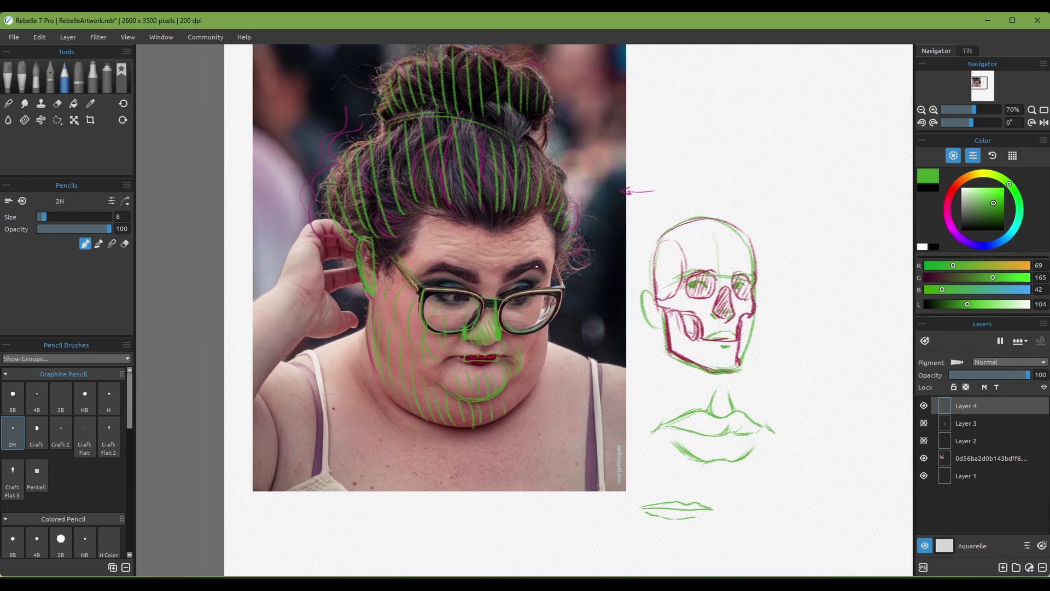
mouse_move(355, 317)
left_mouse_down()
mouse_move(397, 320)
mouse_move(392, 331)
left_mouse_up()
mouse_move(527, 299)
left_mouse_down()
mouse_move(577, 294)
mouse_move(542, 335)
left_mouse_up()
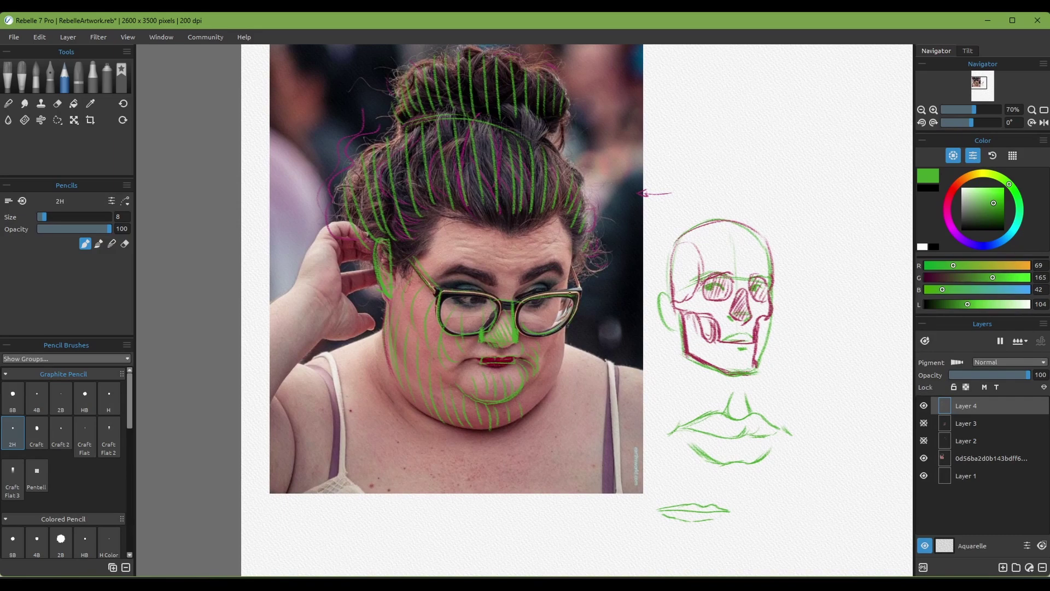
scroll(578, 330, "down", 1)
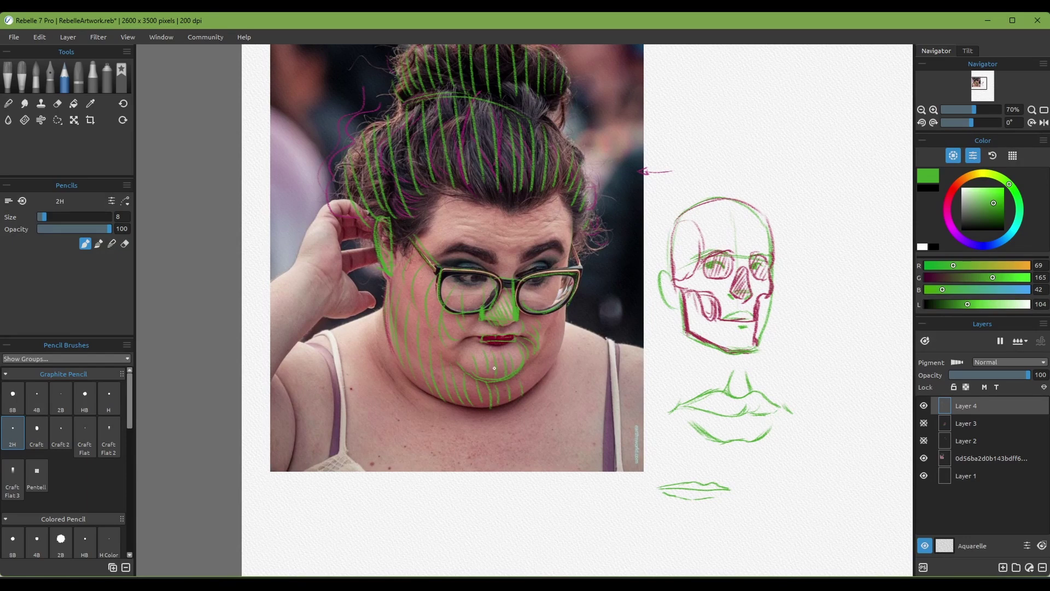
Sketch green slope lines along both shoulders and loose oval and forearm lines around the raised hand
left_click_drag(454, 306, 520, 327)
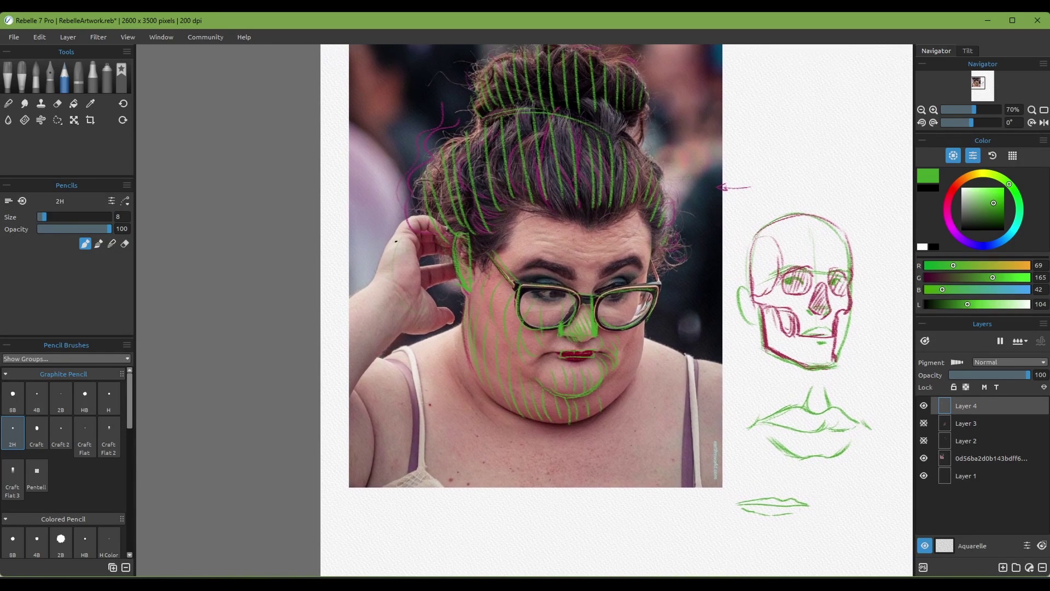
mouse_move(420, 346)
left_mouse_down()
mouse_move(378, 362)
mouse_move(462, 323)
left_mouse_up()
left_click_drag(648, 339, 739, 374)
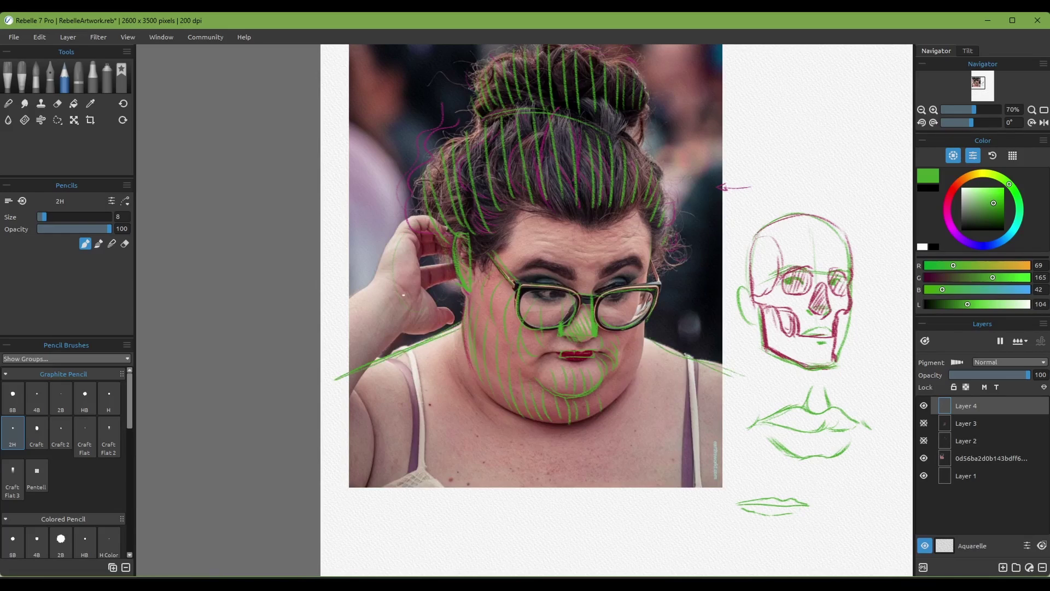
mouse_move(438, 318)
left_mouse_down()
mouse_move(388, 285)
mouse_move(432, 241)
mouse_move(454, 301)
mouse_move(403, 303)
mouse_move(432, 241)
mouse_move(424, 248)
mouse_move(454, 312)
mouse_move(333, 306)
mouse_move(377, 273)
mouse_move(328, 306)
mouse_move(372, 381)
mouse_move(327, 425)
left_mouse_up()
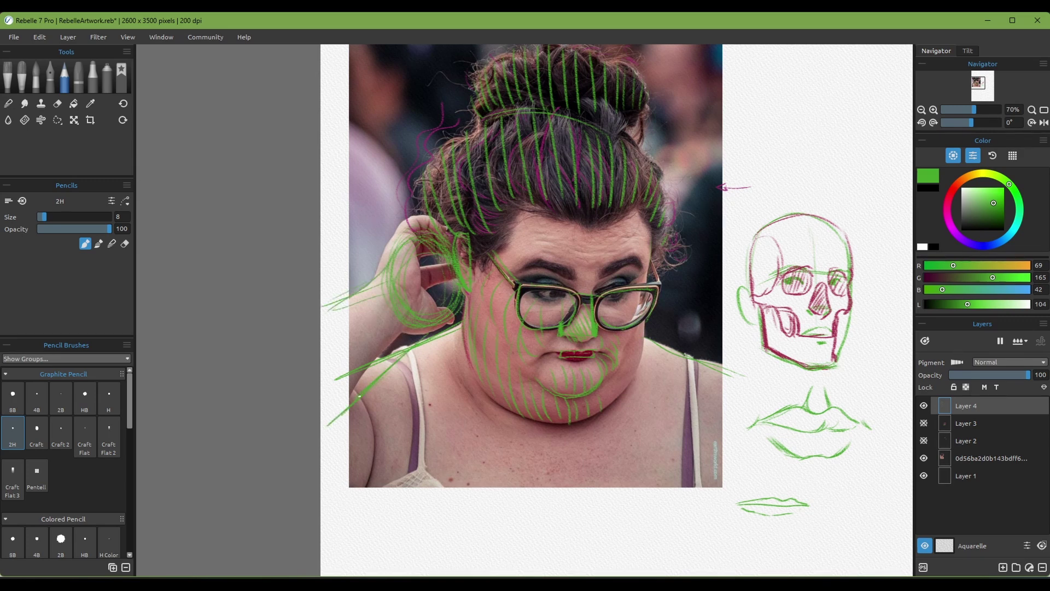
left_click_drag(580, 248, 471, 245)
left_click_drag(452, 321, 463, 324)
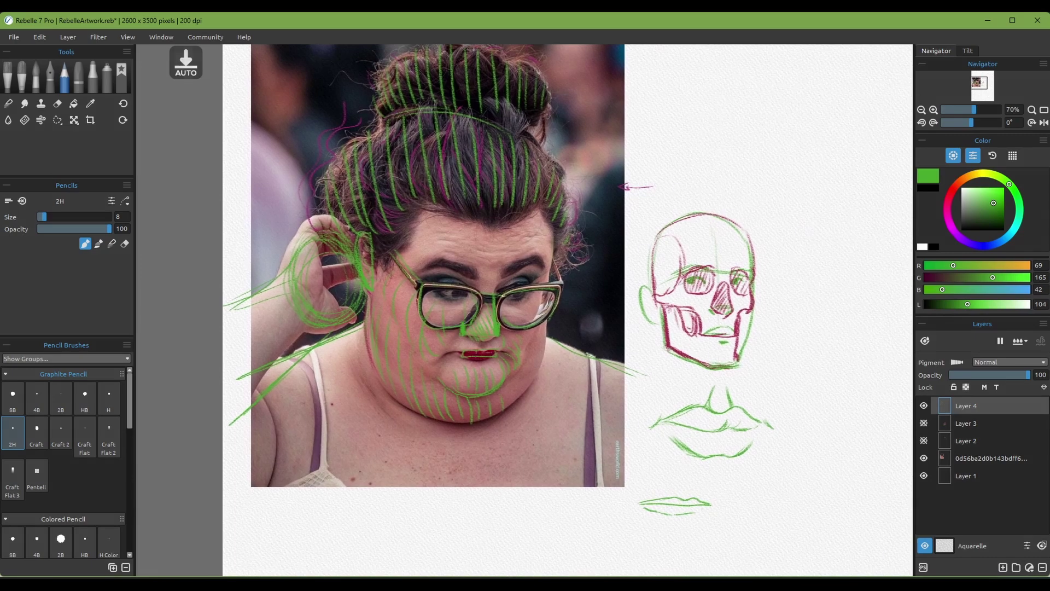
Strengthen the green outline of the lens nearer the ear and add guide lines across that lens and eye
scroll(519, 387, "right", 2)
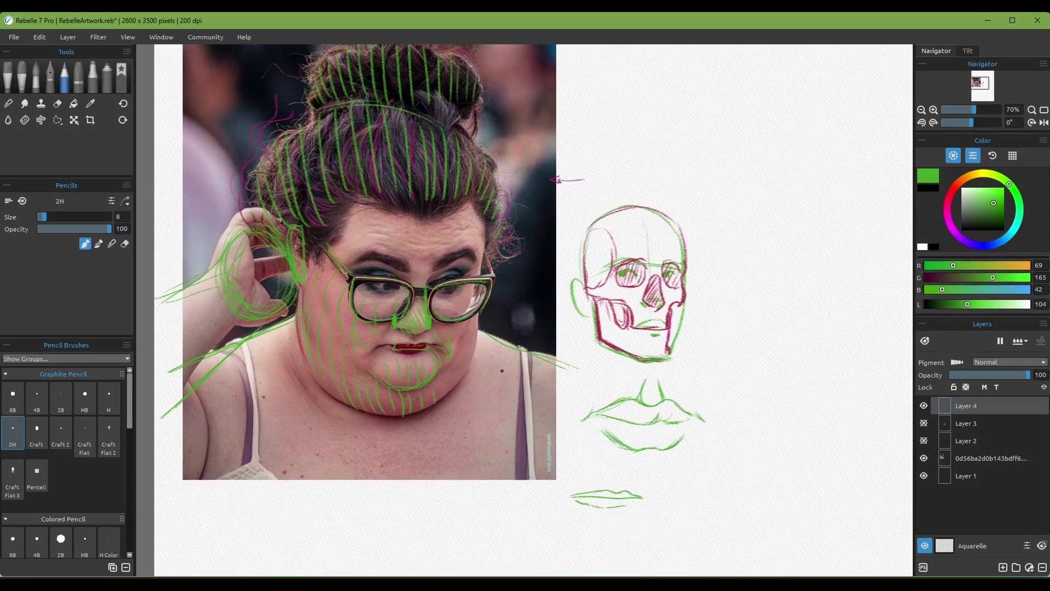
scroll(404, 278, "up", 4)
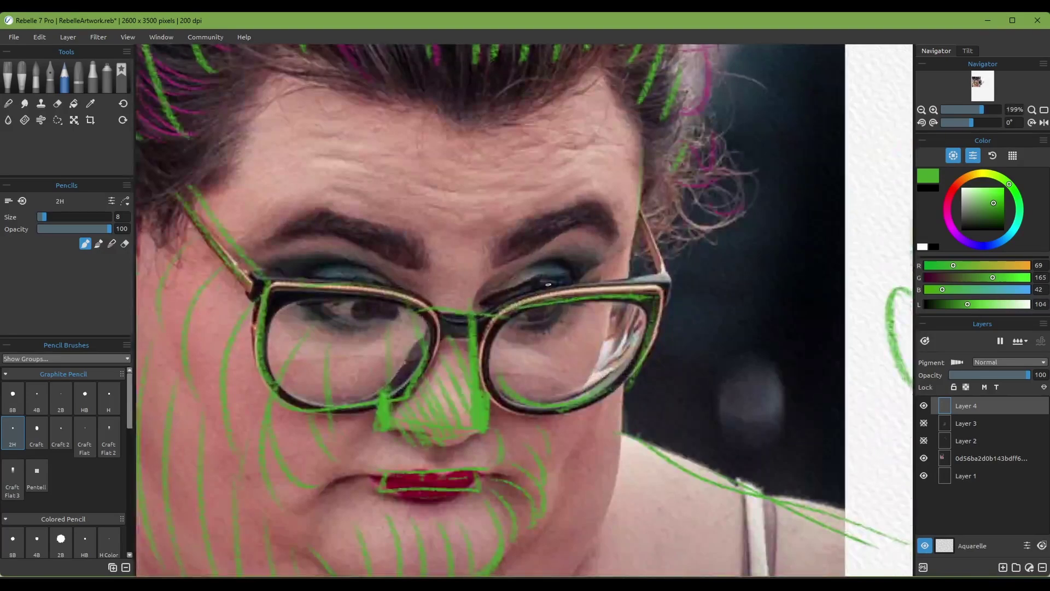
scroll(381, 308, "down", 3)
scroll(449, 326, "up", 2)
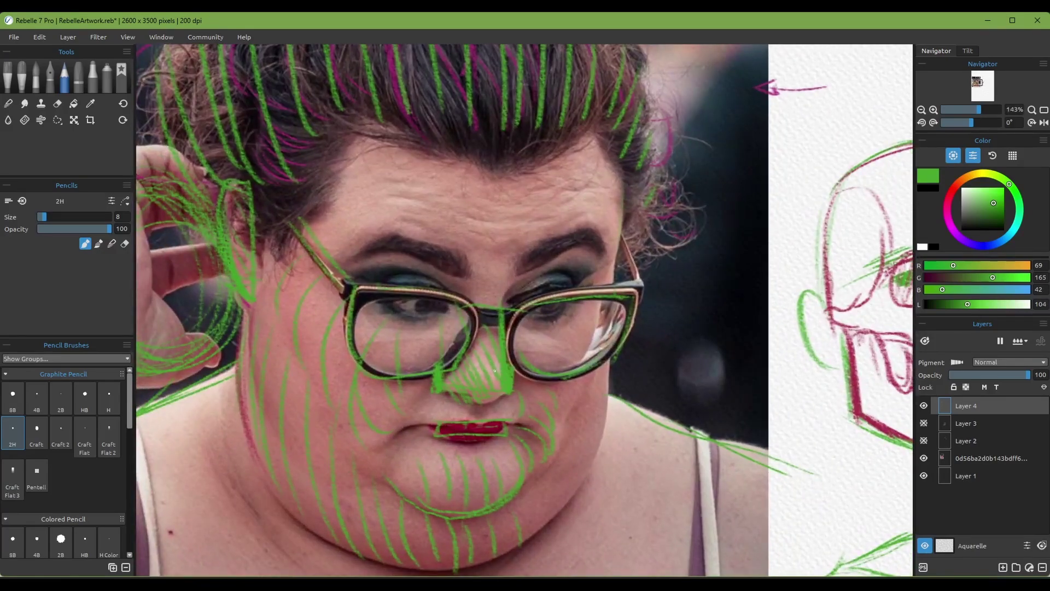
left_click_drag(352, 290, 463, 303)
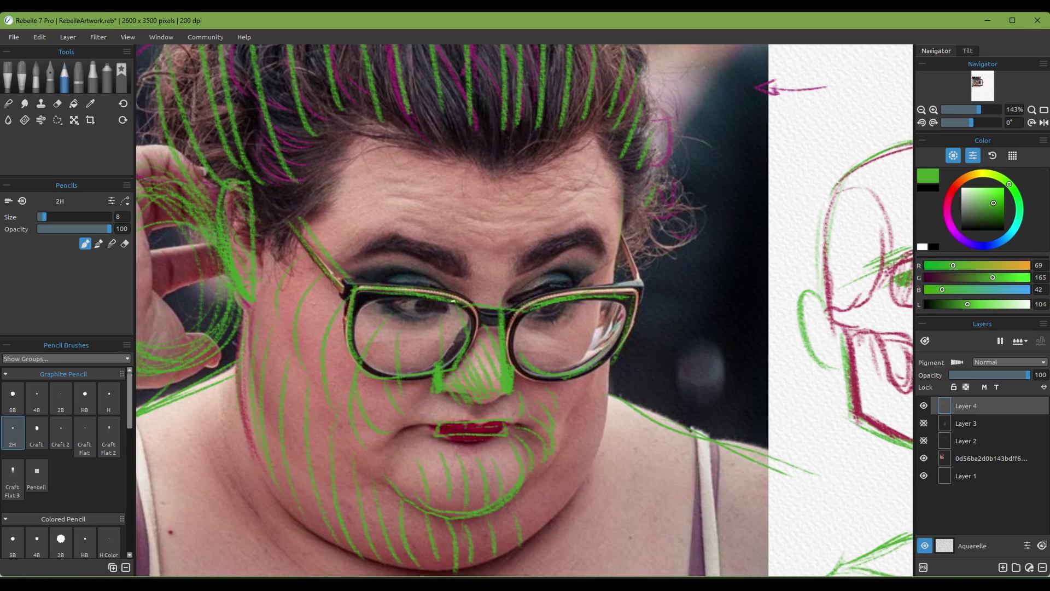
left_click_drag(458, 301, 456, 273)
left_click_drag(398, 323, 444, 323)
mouse_move(376, 372)
left_mouse_down()
mouse_move(405, 378)
mouse_move(454, 362)
left_mouse_up()
left_click_drag(436, 370, 352, 347)
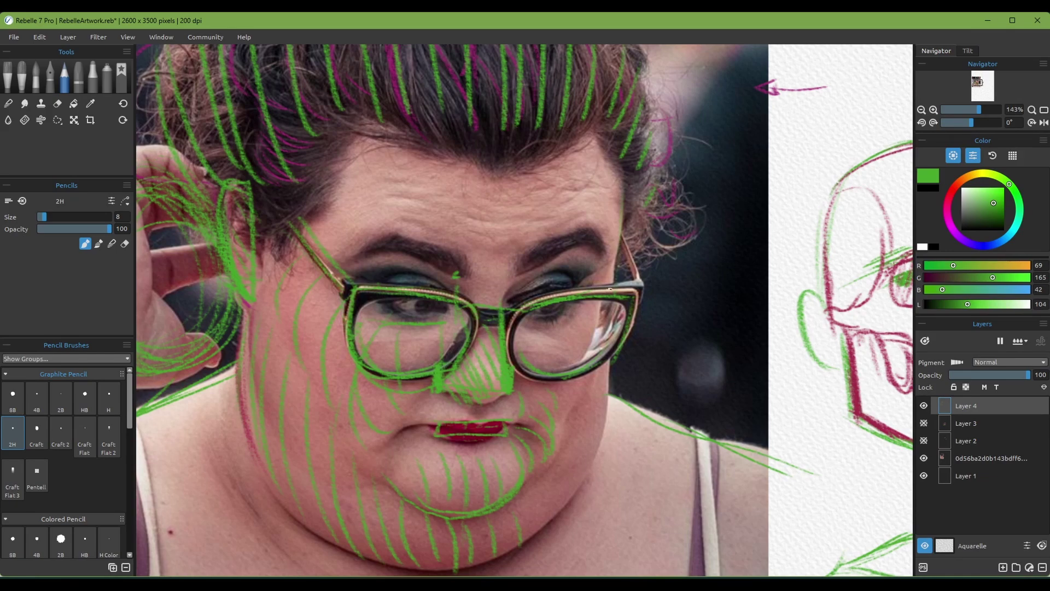
scroll(546, 242, "down", 5)
left_click_drag(488, 272, 497, 285)
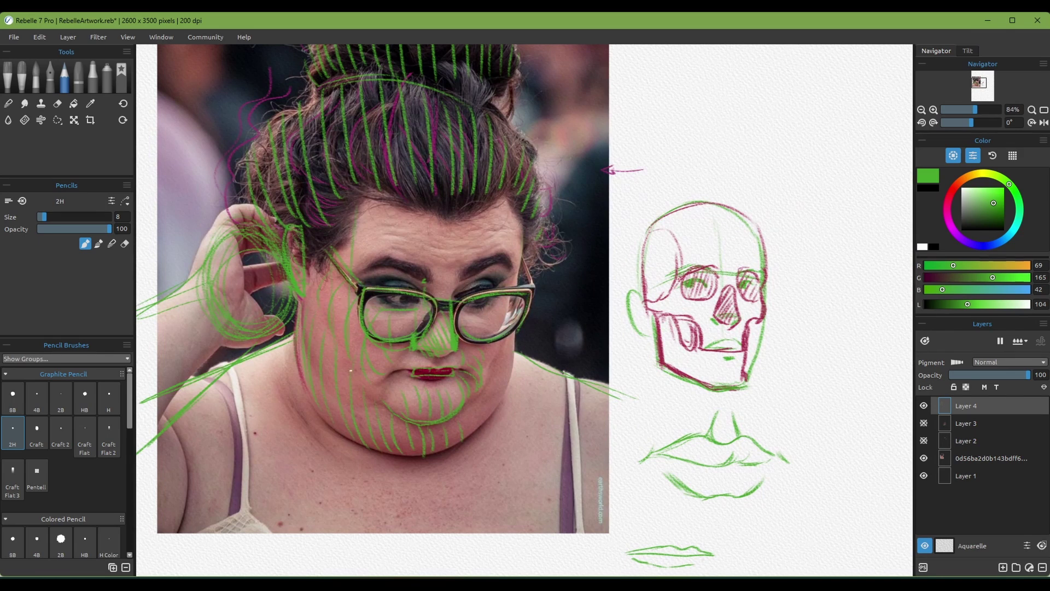
Add green vertical contour lines down the forehead and beside the temples
mouse_move(368, 220)
left_mouse_down()
mouse_move(367, 287)
mouse_move(392, 308)
left_mouse_up()
left_click_drag(414, 262, 414, 291)
left_click_drag(481, 257, 480, 313)
mouse_move(505, 220)
left_mouse_down()
mouse_move(505, 269)
mouse_move(524, 299)
left_mouse_up()
Hatch the glasses' temple arm and both lenses in dark magenta
left_click(950, 207)
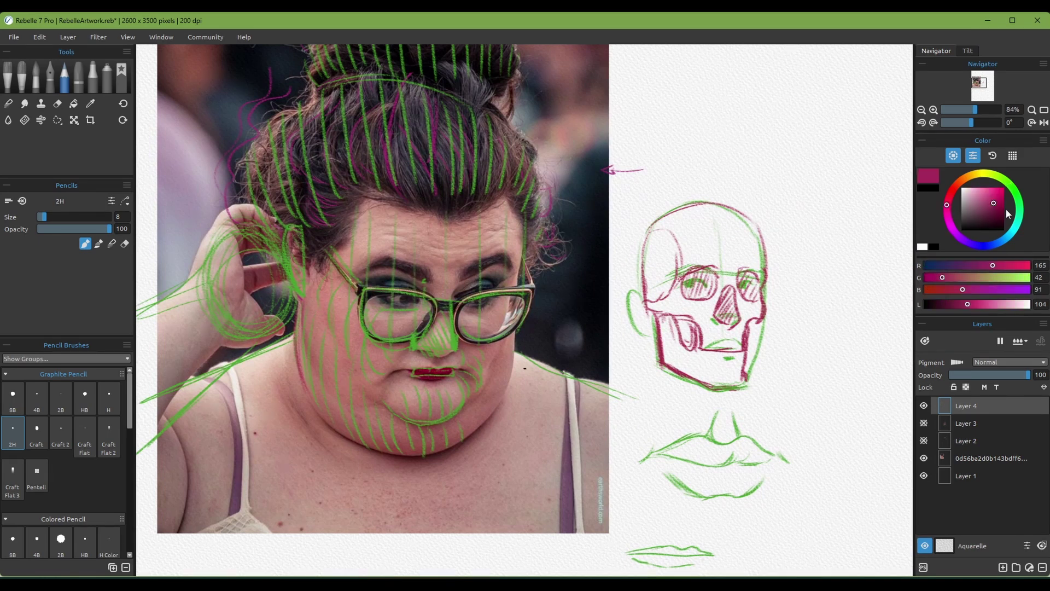
left_click(1004, 208)
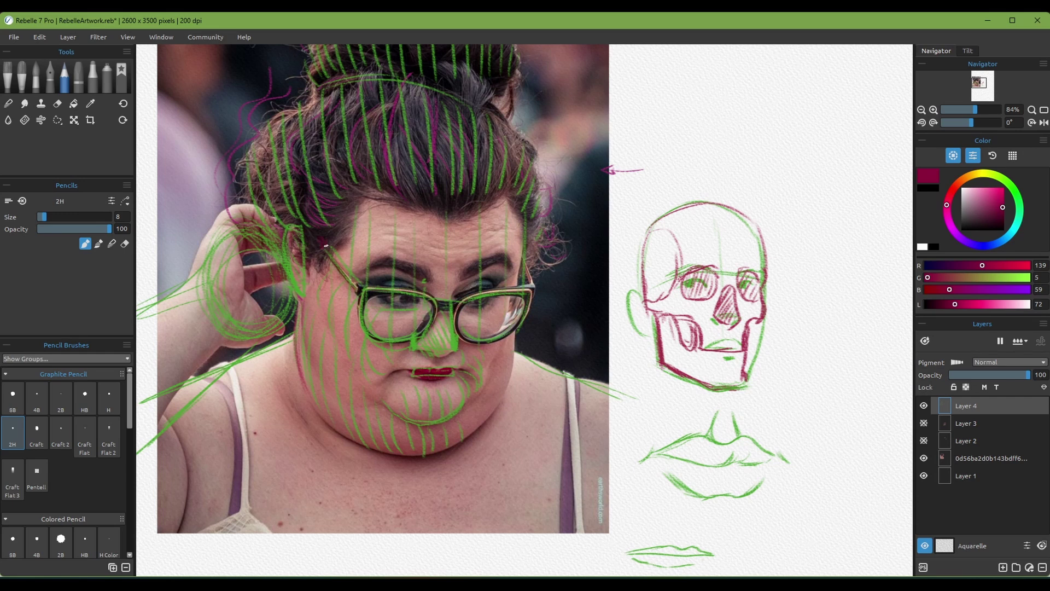
mouse_move(326, 245)
left_mouse_down()
mouse_move(379, 311)
mouse_move(386, 294)
mouse_move(401, 330)
mouse_move(431, 295)
mouse_move(463, 318)
mouse_move(471, 303)
mouse_move(490, 340)
mouse_move(500, 307)
mouse_move(518, 318)
mouse_move(531, 300)
mouse_move(461, 310)
left_mouse_up()
scroll(428, 301, "down", 3)
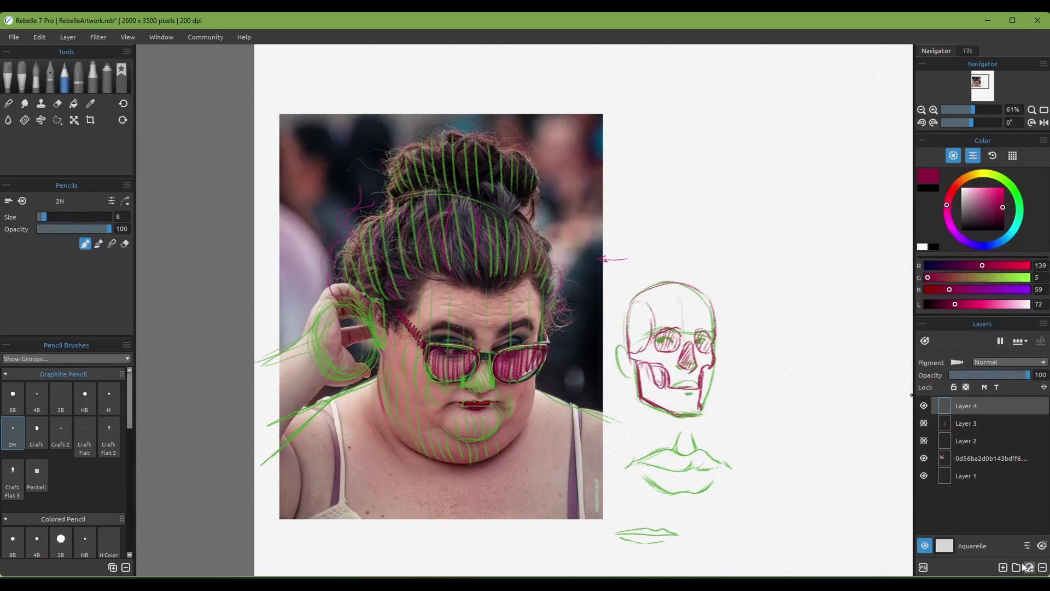
Outline the blurred background shapes around the head in dark magenta, adding small ovals on the background figures
left_click(965, 179)
left_click(1009, 184)
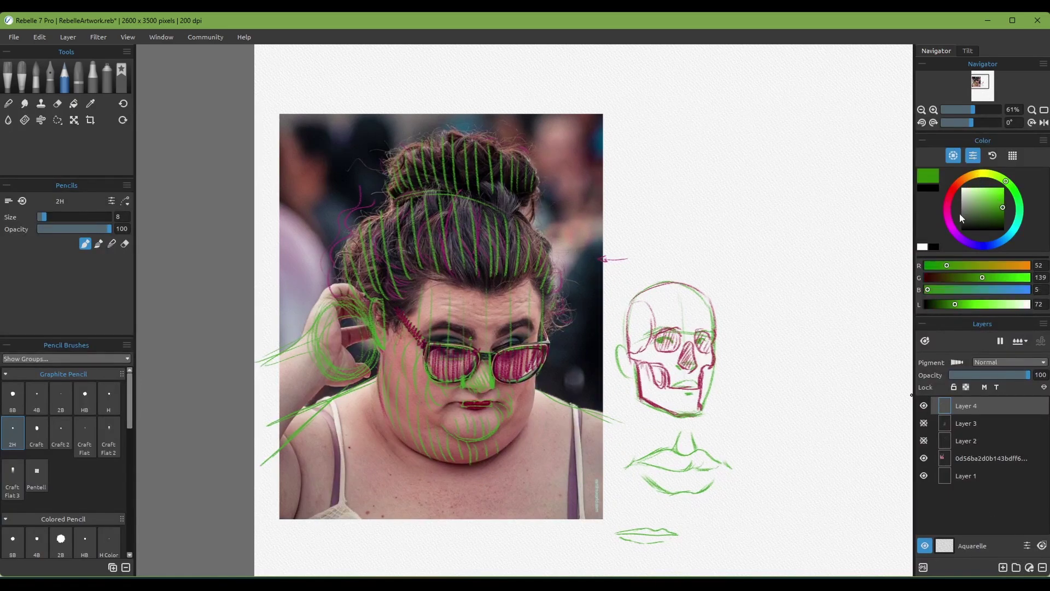
left_click(946, 202)
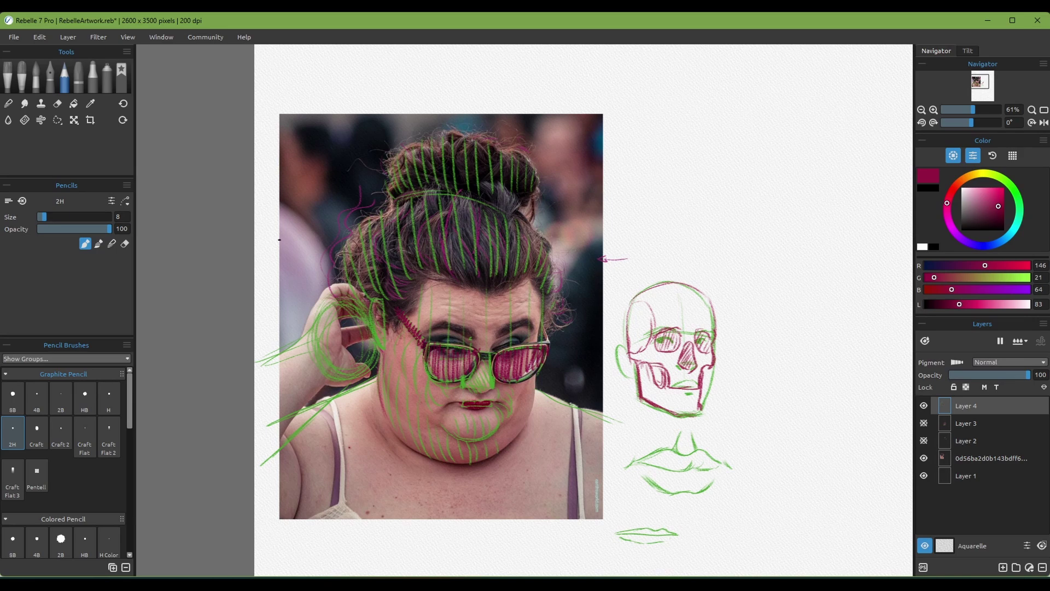
left_click_drag(300, 216, 330, 291)
left_click_drag(296, 216, 327, 280)
mouse_move(275, 117)
left_mouse_down()
mouse_move(325, 148)
mouse_move(303, 127)
mouse_move(339, 143)
mouse_move(373, 116)
mouse_move(381, 161)
left_mouse_up()
mouse_move(537, 119)
left_mouse_down()
mouse_move(539, 180)
mouse_move(570, 209)
mouse_move(559, 299)
left_mouse_up()
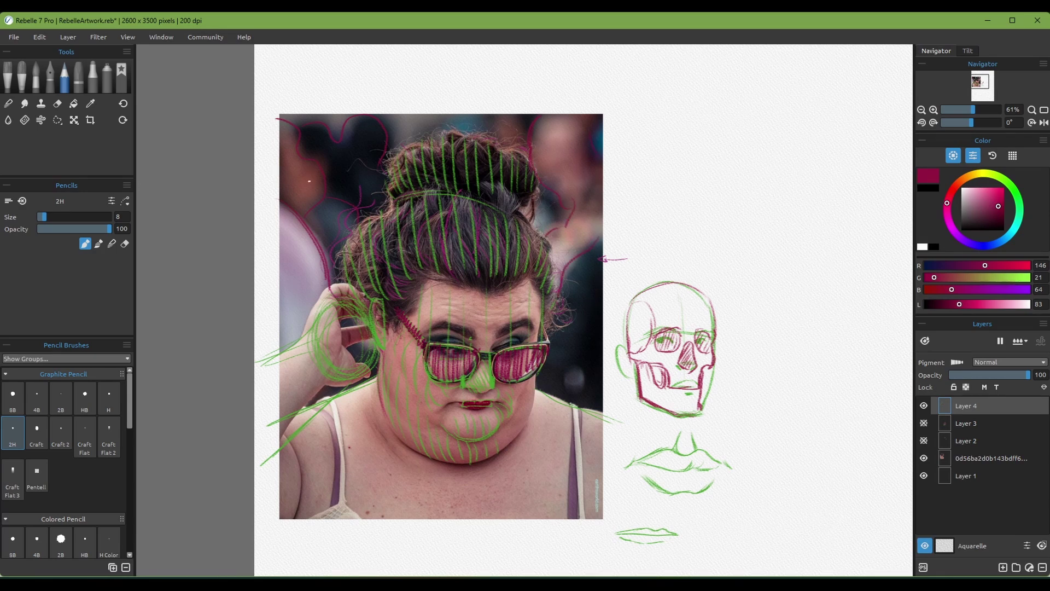
left_click_drag(306, 163, 294, 169)
mouse_move(572, 168)
left_mouse_down()
mouse_move(561, 172)
mouse_move(580, 169)
left_mouse_up()
left_click_drag(570, 330, 542, 320)
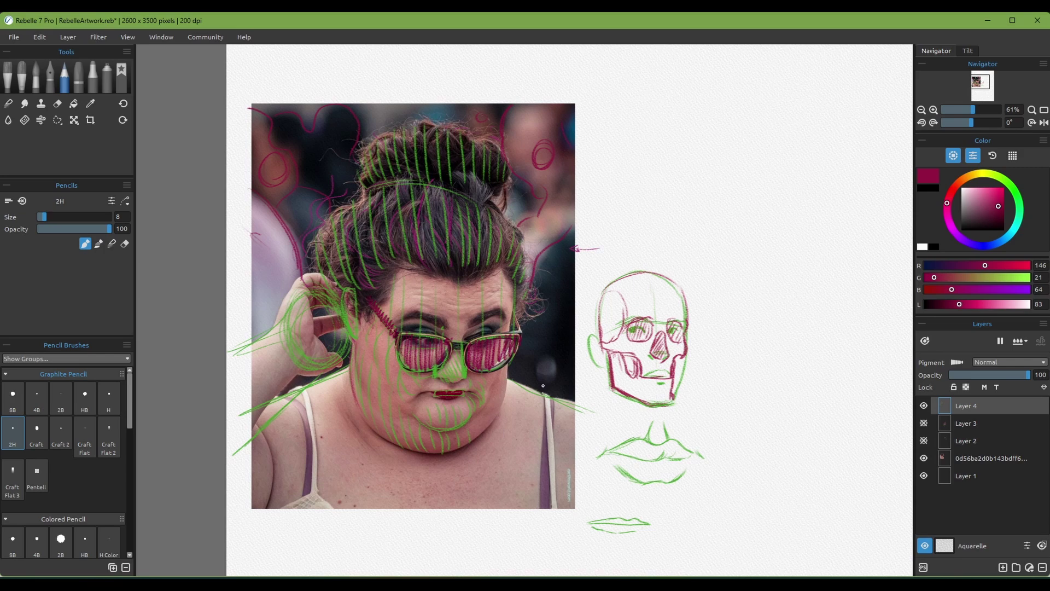
Hide Layer 4 and add a new empty layer above it
scroll(543, 385, "up", 5)
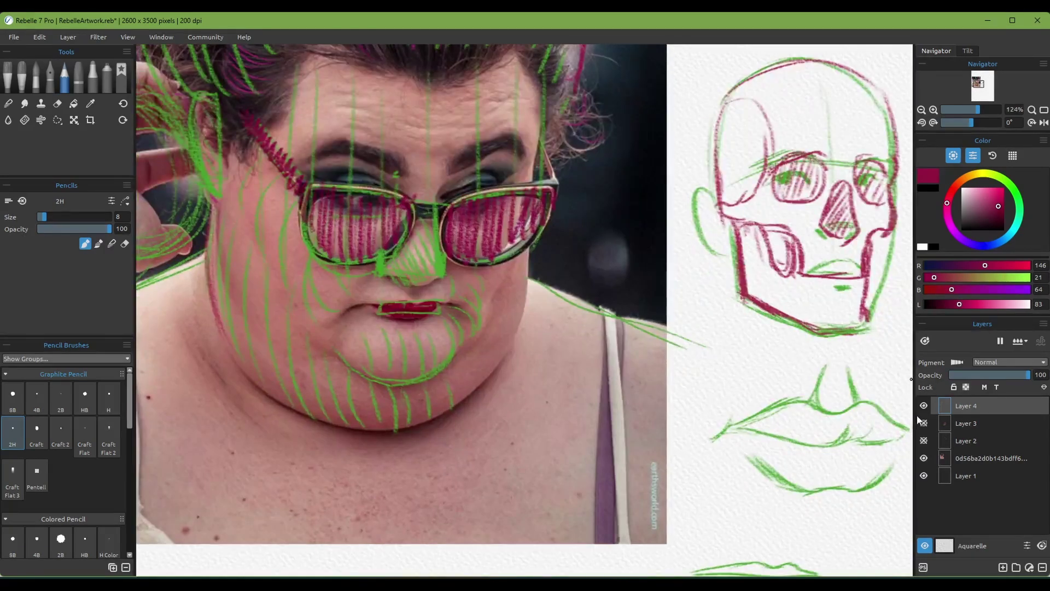
left_click(923, 405)
left_click(1002, 567)
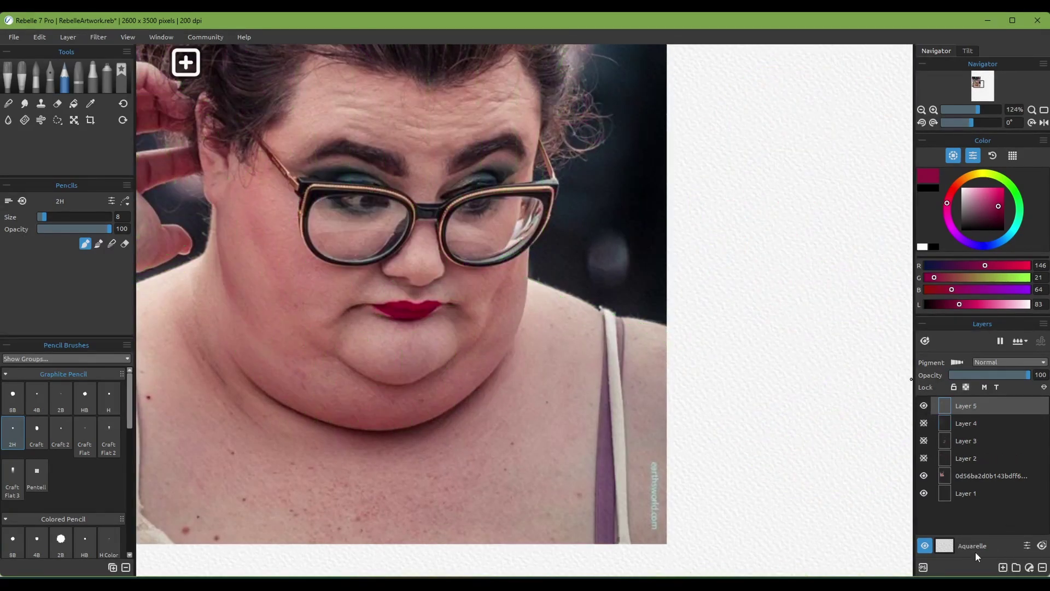
With a size 5 yellow-green pencil, mark the reflection in the far lens and the face edge running through it
left_click_drag(523, 251, 576, 336)
scroll(552, 269, "up", 4)
scroll(570, 307, "down", 4)
scroll(565, 318, "up", 2)
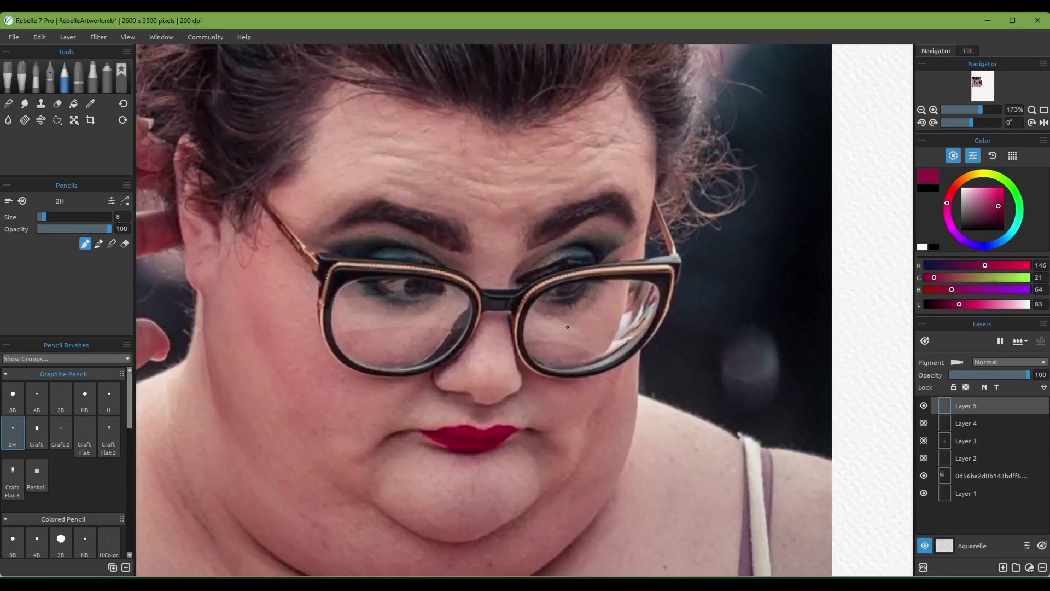
left_click(968, 185)
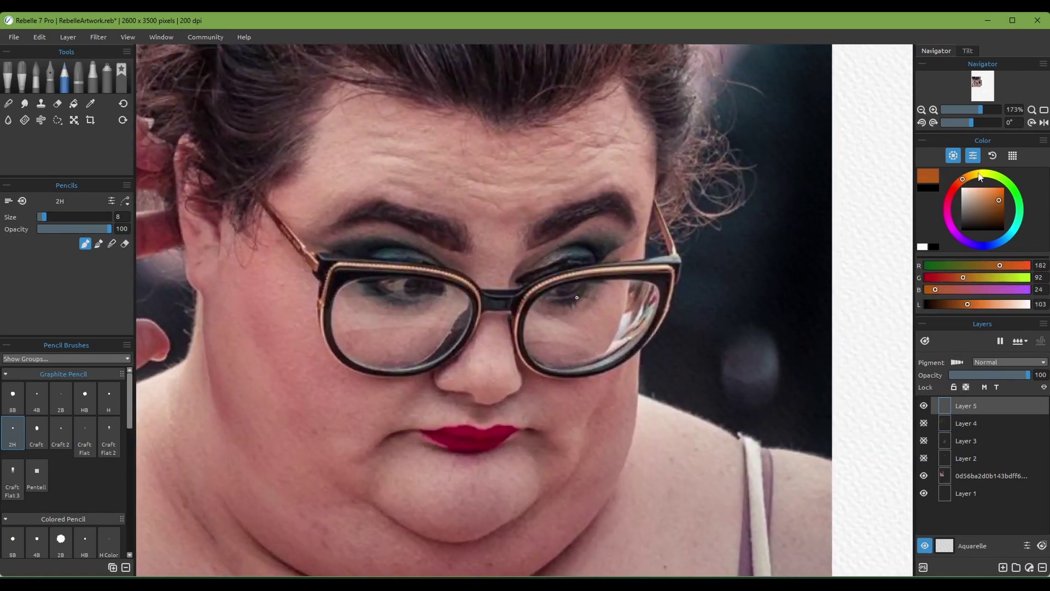
left_click_drag(980, 176, 993, 174)
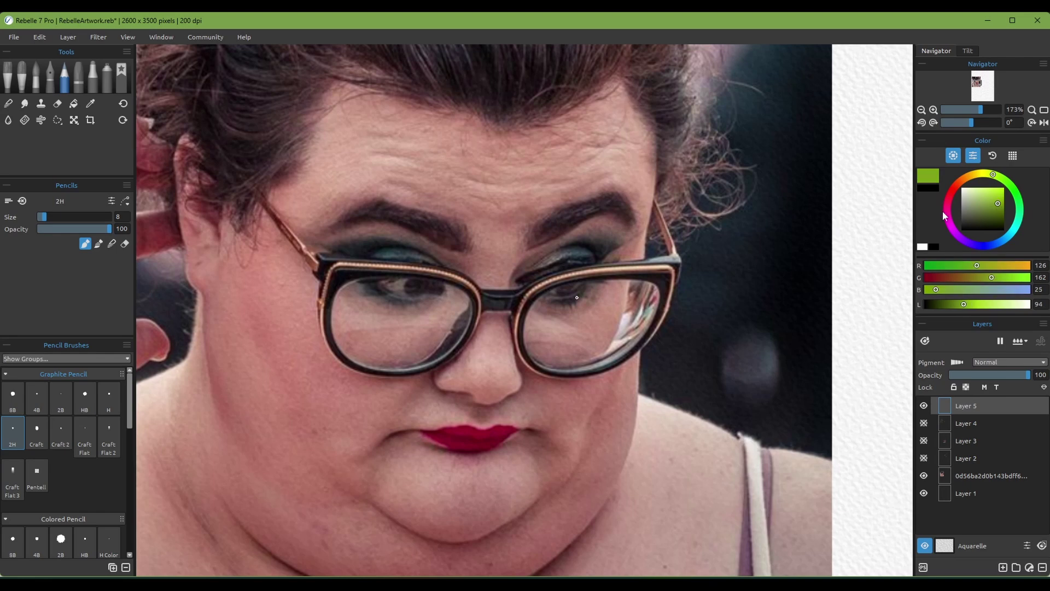
key("[")
key("[")
left_click_drag(626, 288, 622, 313)
left_click_drag(653, 199, 641, 411)
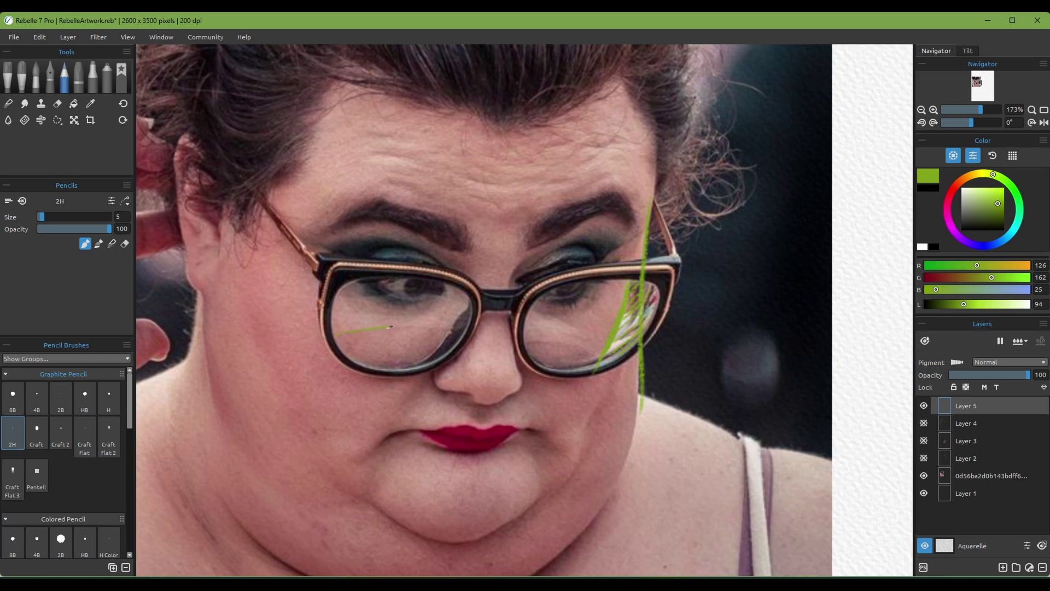
Draw curved yellow-green lines across the inside of both lenses
left_click_drag(390, 327, 465, 332)
mouse_move(353, 299)
left_mouse_down()
mouse_move(425, 292)
mouse_move(479, 314)
left_mouse_up()
left_click_drag(534, 340, 596, 368)
left_click_drag(544, 314, 603, 360)
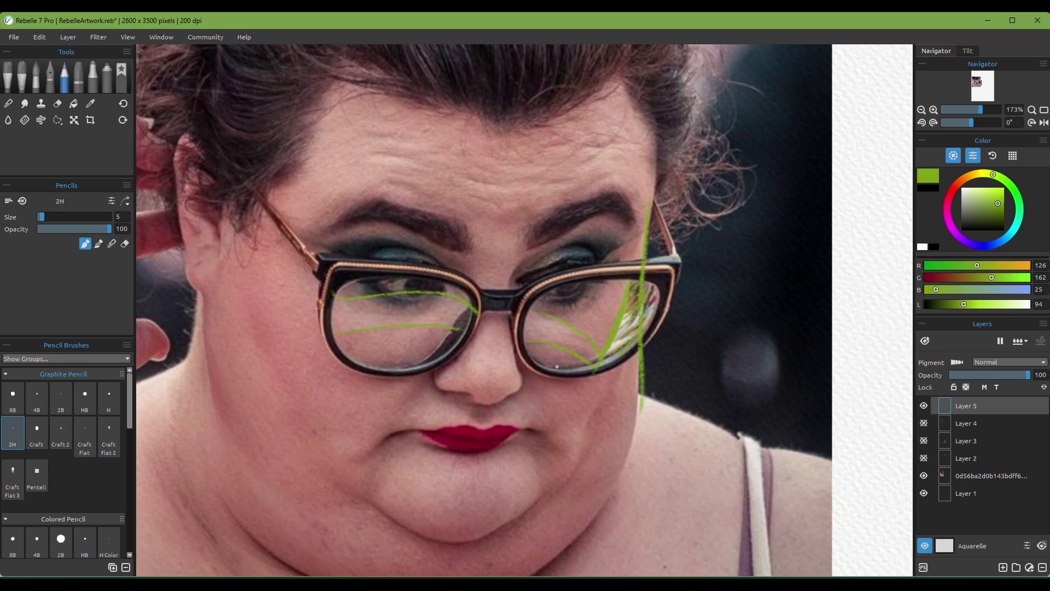
Review the annotations on Layers 2, 3 and 4 one at a time, and return to showing only Layer 5's marks
scroll(564, 382, "down", 5)
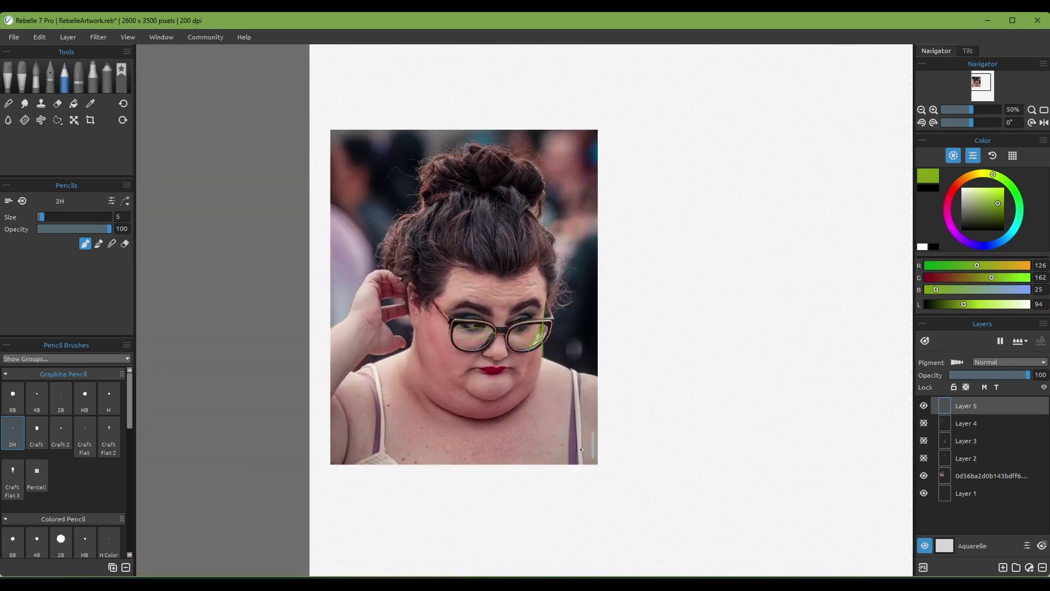
scroll(522, 362, "up", 5)
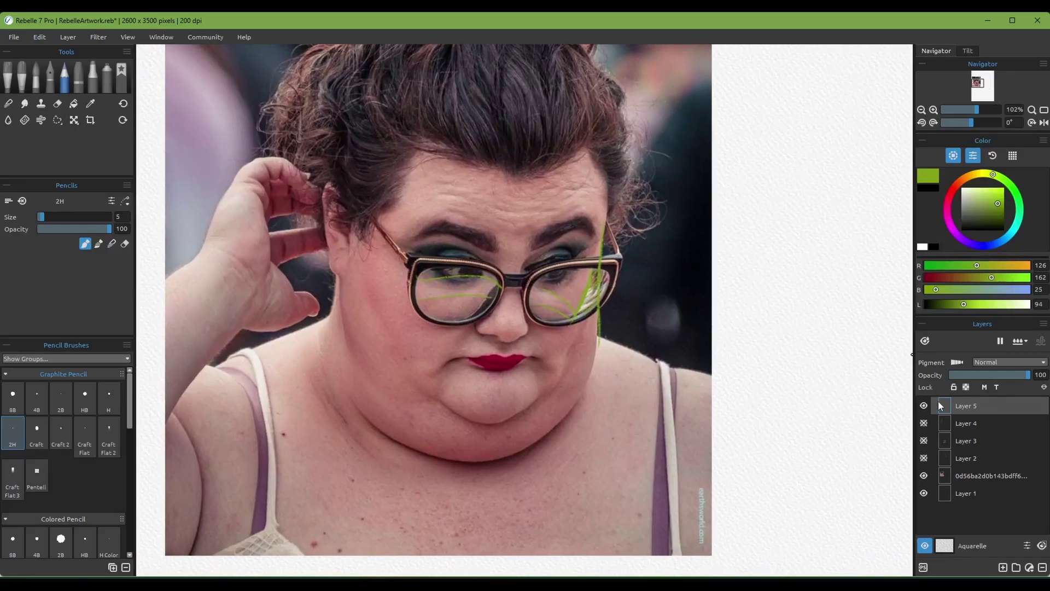
left_click(924, 405)
left_click(923, 458)
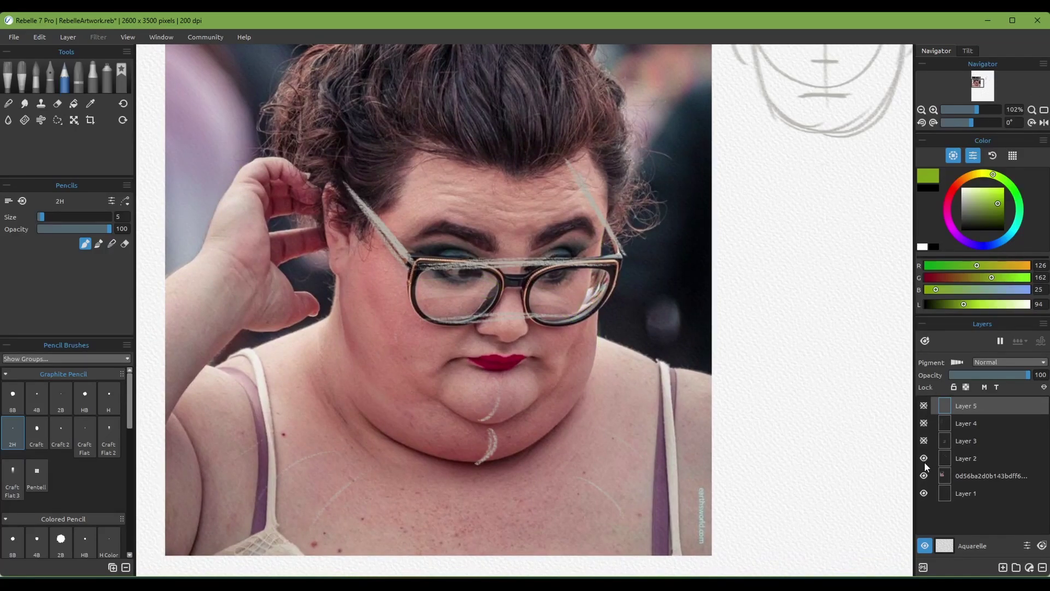
left_click(923, 458)
left_click(923, 441)
left_click_drag(657, 375, 647, 373)
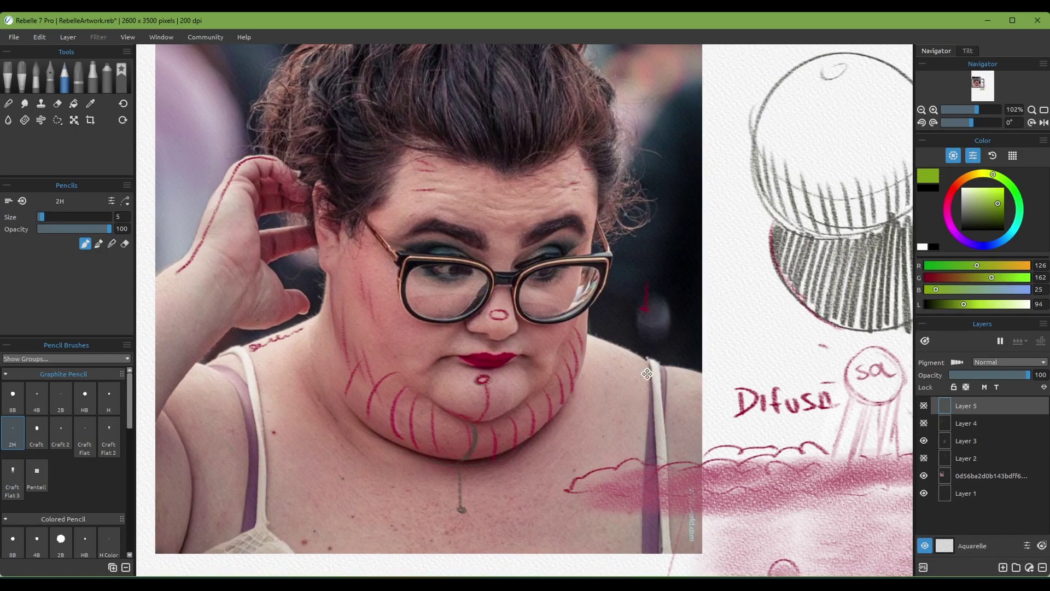
scroll(646, 374, "down", 6)
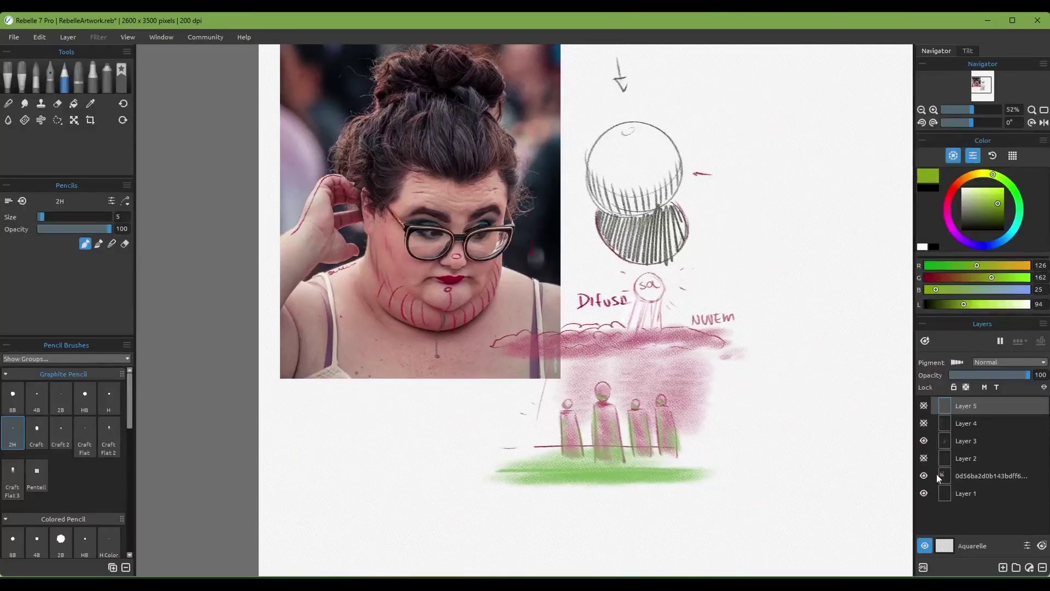
left_click(924, 441)
left_click(924, 423)
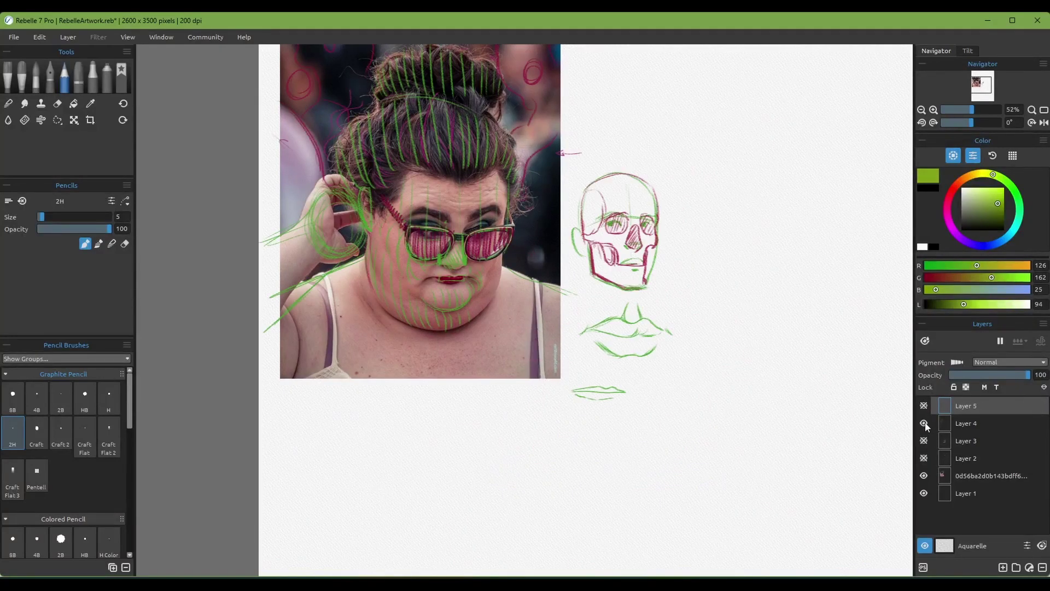
scroll(504, 269, "up", 6)
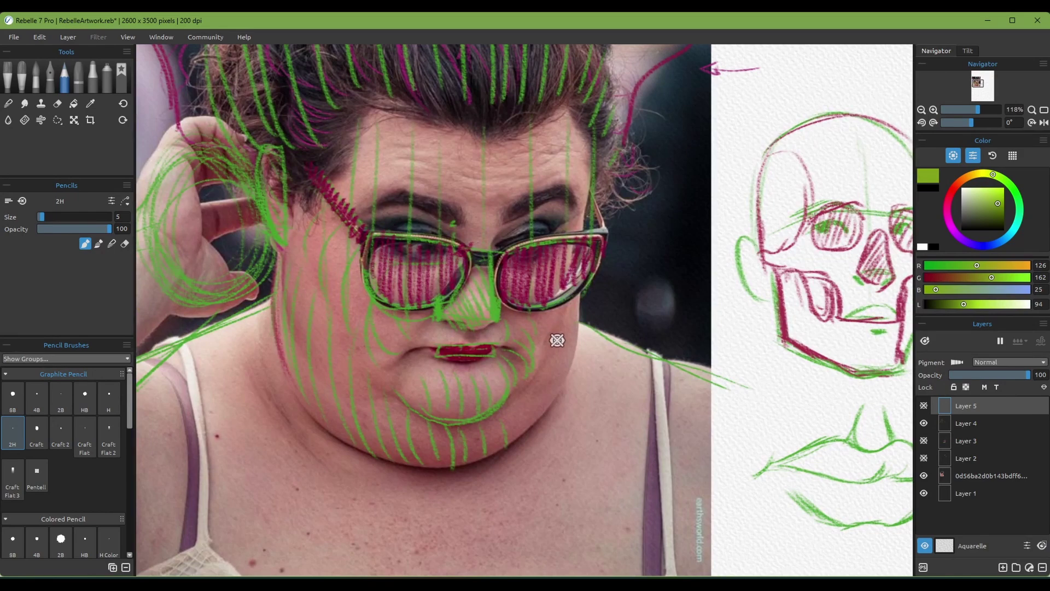
scroll(560, 336, "down", 2)
scroll(551, 377, "up", 1)
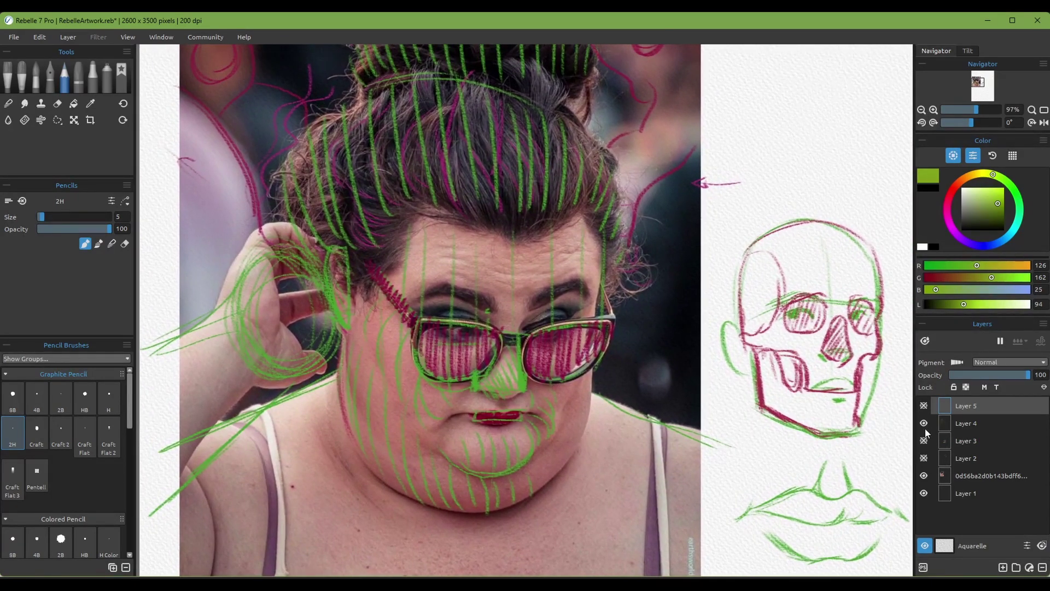
left_click(924, 423)
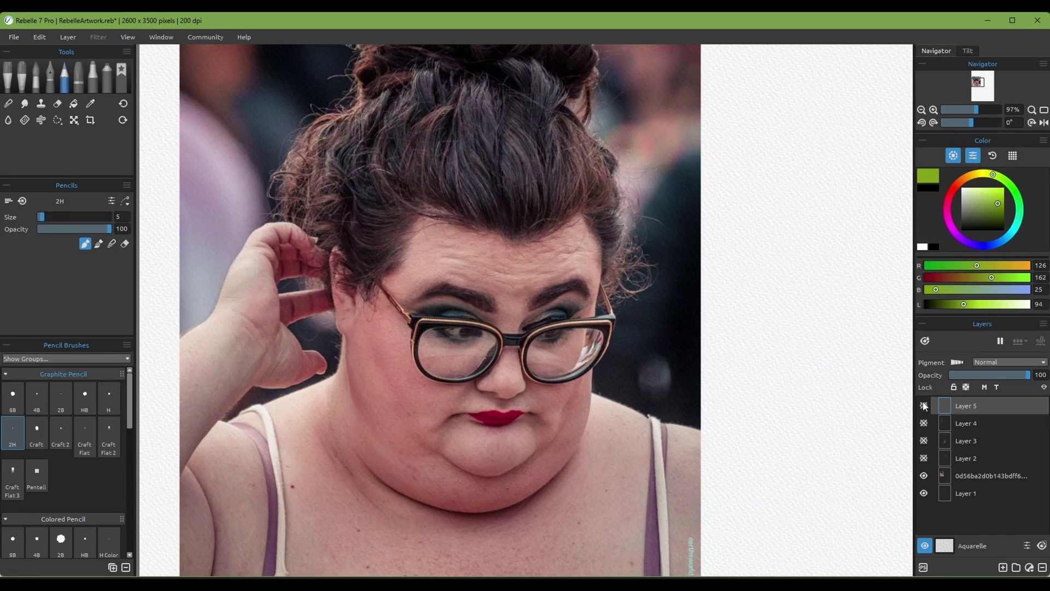
left_click(924, 406)
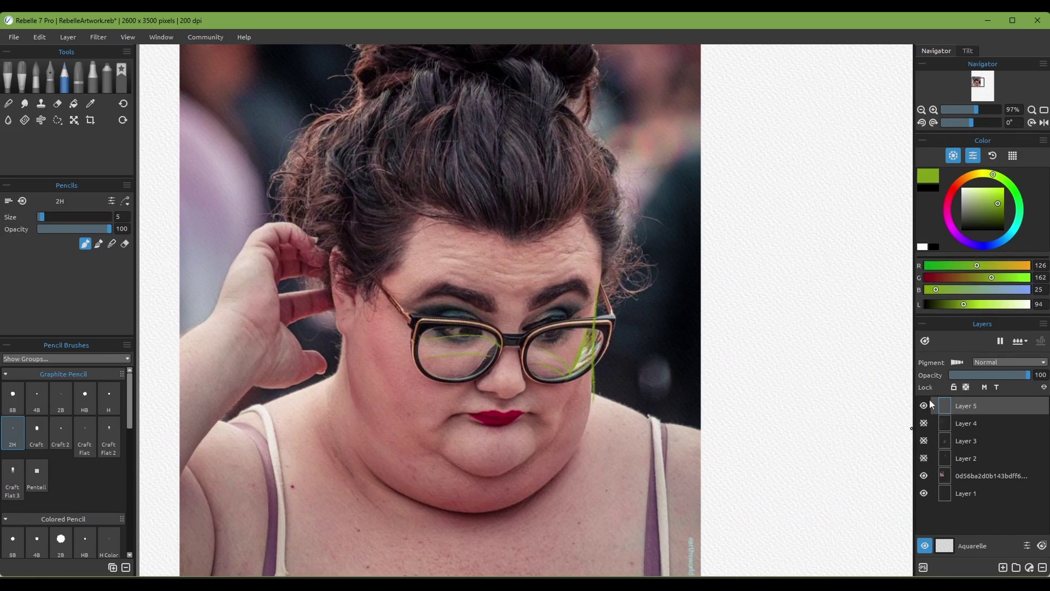
Trace the hairline along the forehead and temples in red, with pointed marks at its corners
left_click(955, 188)
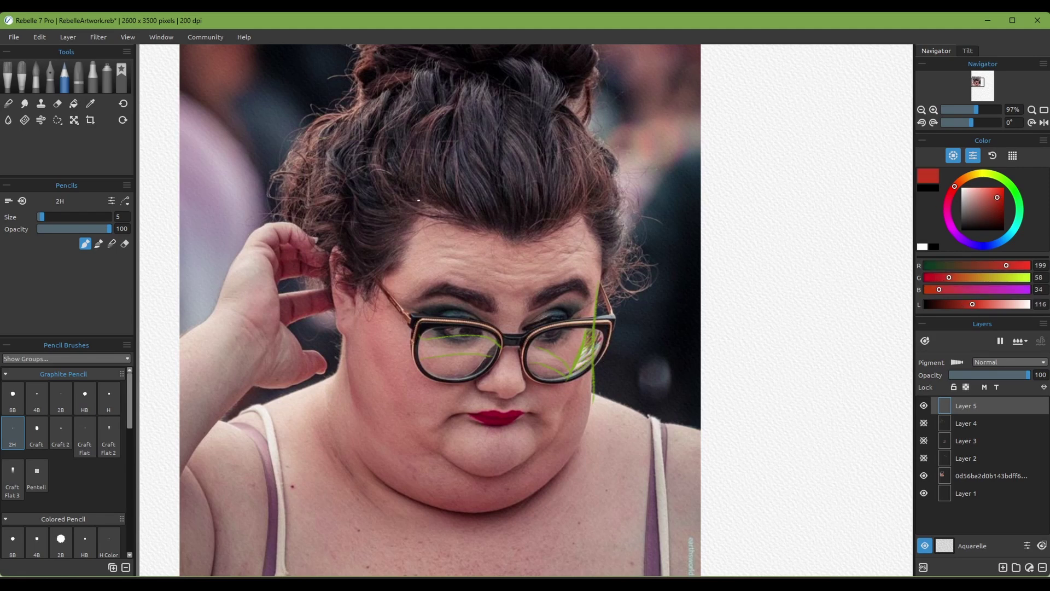
mouse_move(434, 204)
left_mouse_down()
mouse_move(525, 225)
mouse_move(572, 213)
left_mouse_up()
left_click_drag(442, 209, 545, 226)
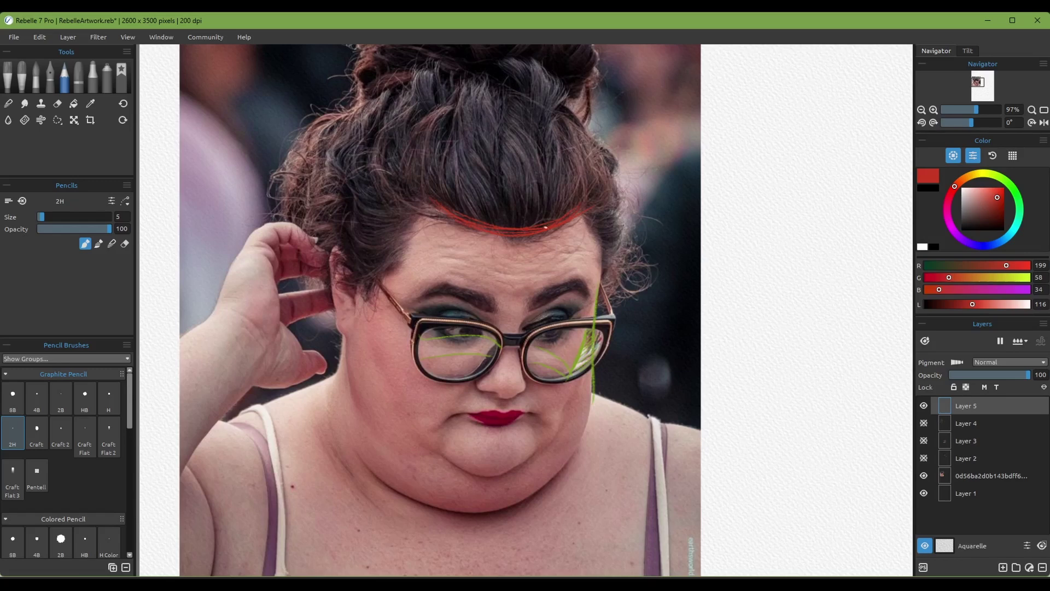
left_click_drag(422, 200, 422, 198)
left_click_drag(576, 201, 603, 251)
mouse_move(414, 213)
left_mouse_down()
mouse_move(372, 264)
mouse_move(412, 226)
mouse_move(374, 244)
mouse_move(388, 258)
mouse_move(348, 258)
mouse_move(380, 264)
left_mouse_up()
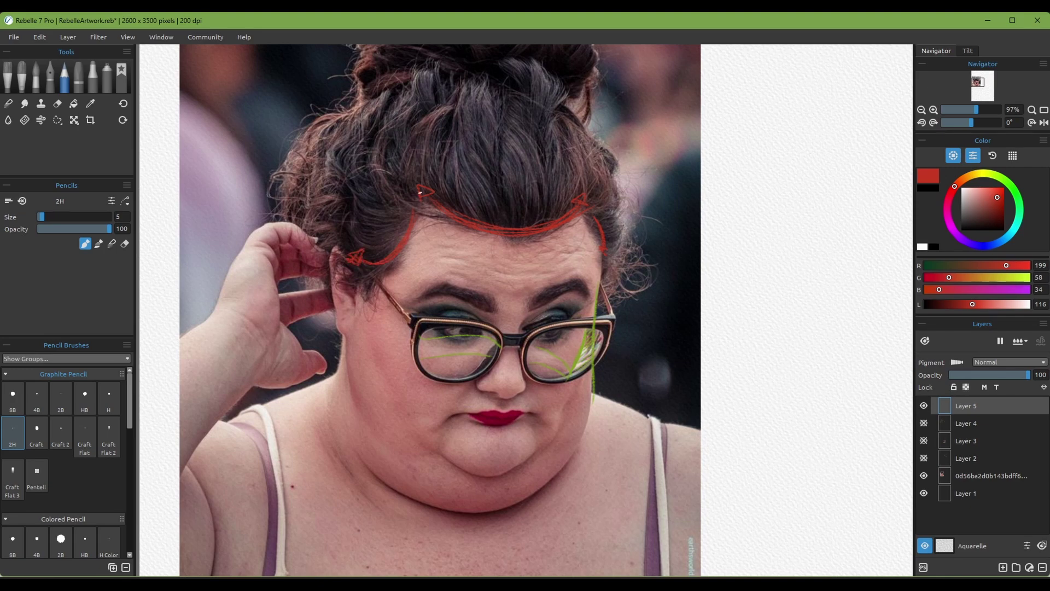
mouse_move(420, 193)
left_mouse_down()
mouse_move(419, 176)
mouse_move(429, 202)
left_mouse_up()
Compare the clean portrait with each annotation layer in turn, from Layer 2 up to Layer 5
scroll(570, 313, "down", 5)
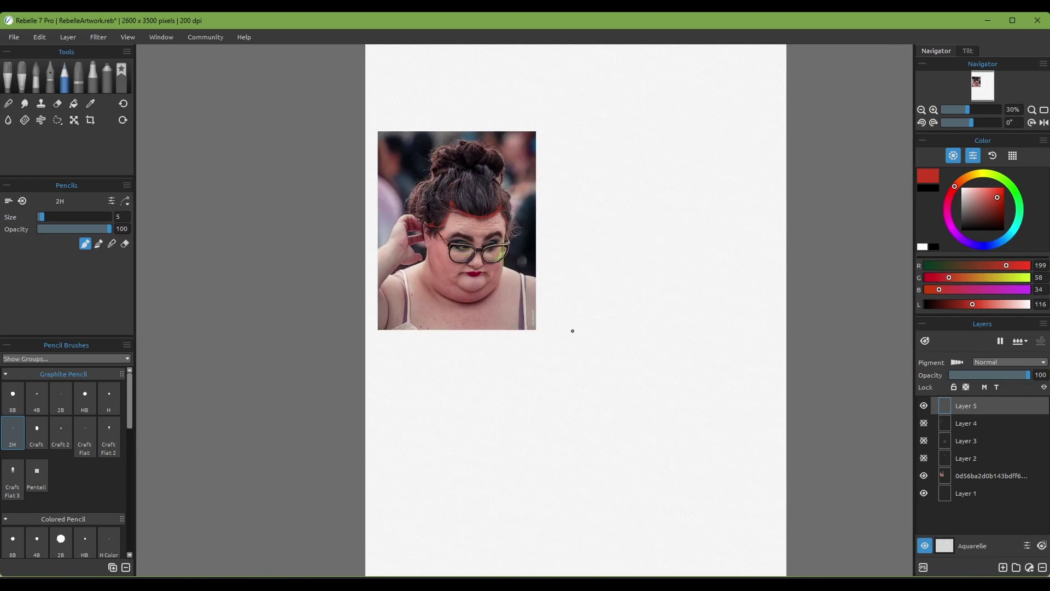
scroll(553, 255, "up", 3)
left_click_drag(553, 255, 492, 309)
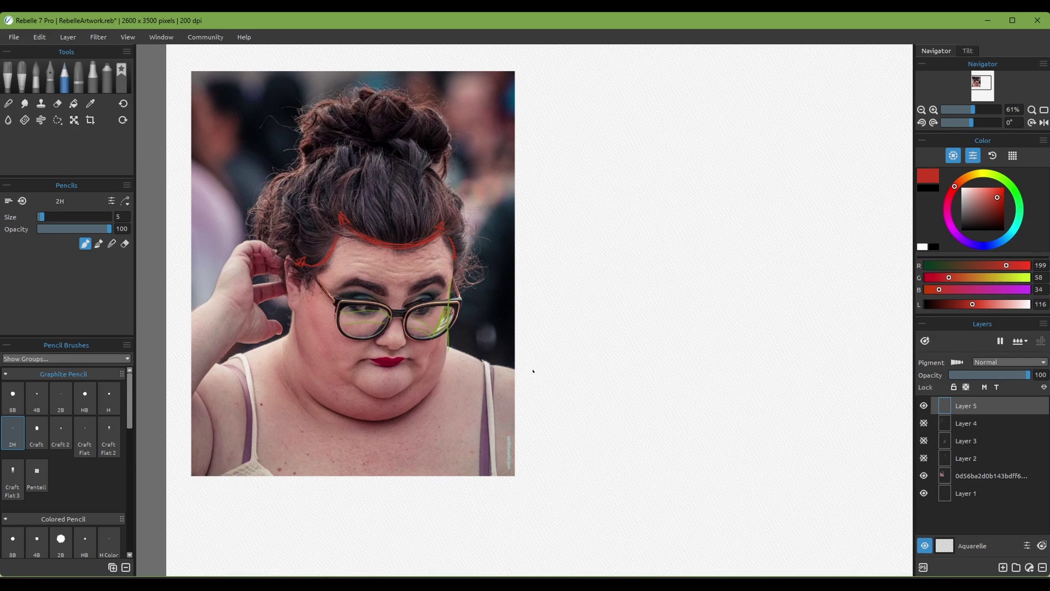
left_click(924, 406)
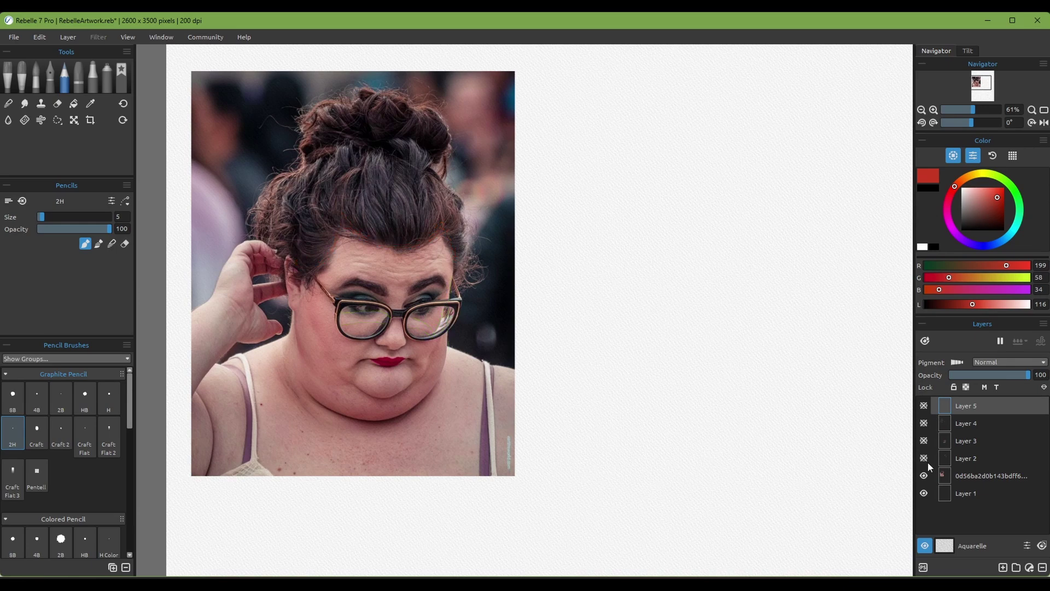
left_click(924, 459)
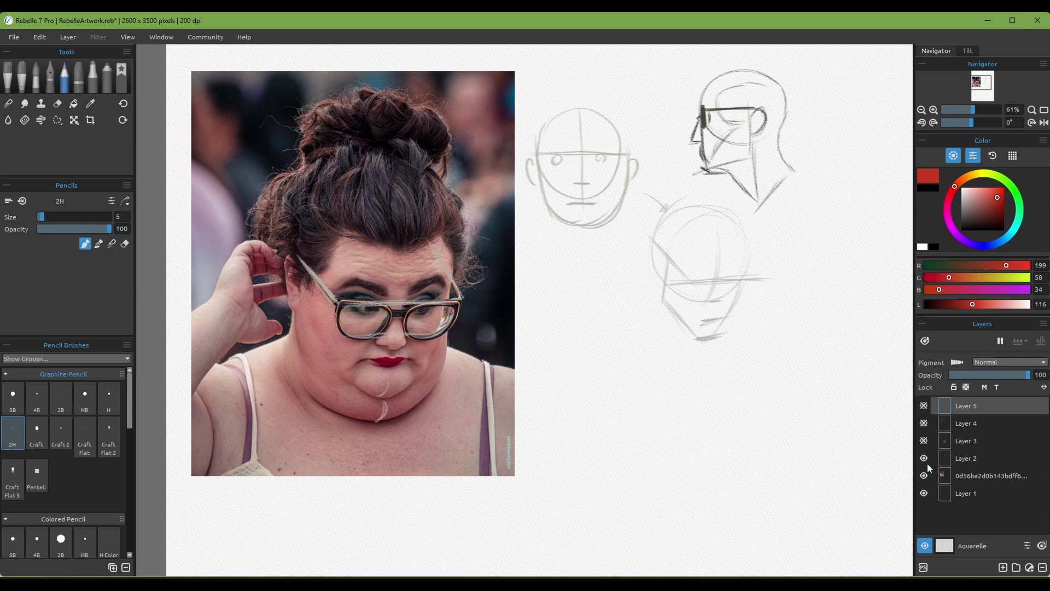
left_click(925, 460)
left_click(925, 442)
mouse_move(865, 447)
left_mouse_down()
mouse_move(853, 415)
mouse_move(863, 410)
mouse_move(862, 429)
left_mouse_up()
left_click(924, 441)
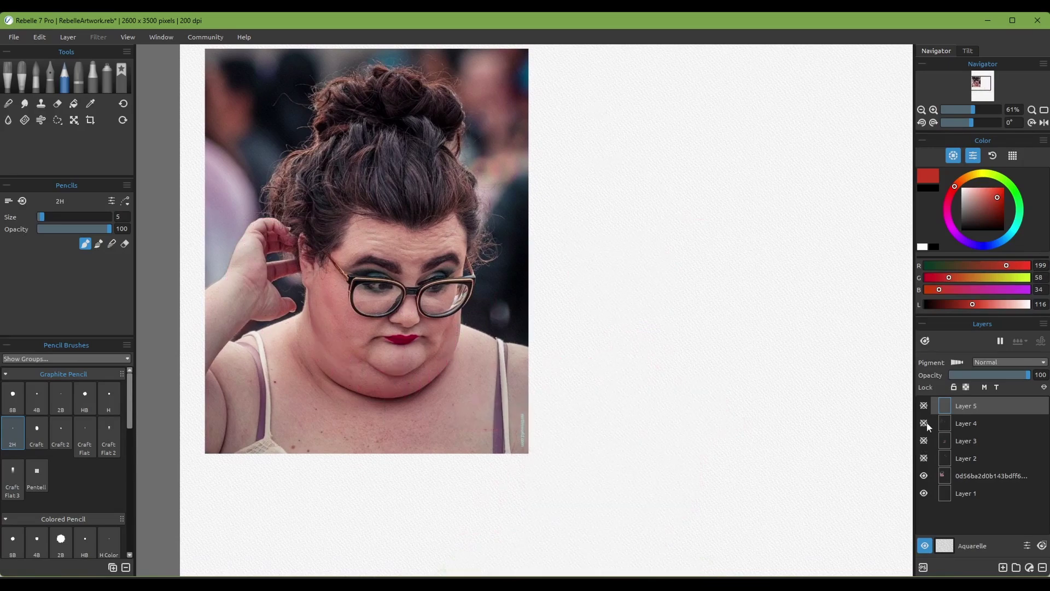
left_click(924, 423)
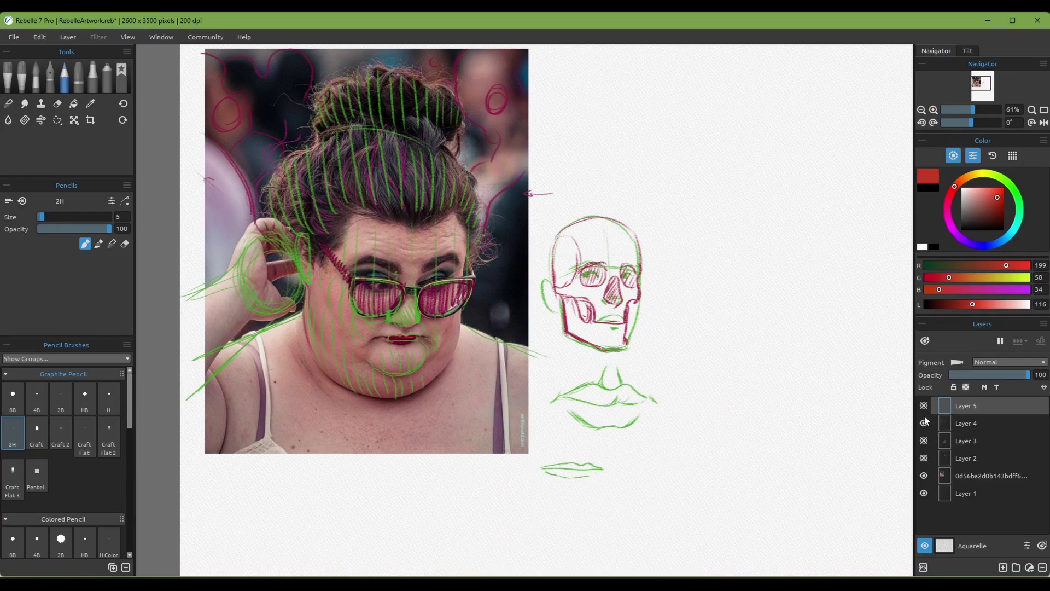
left_click(923, 421)
left_click(923, 406)
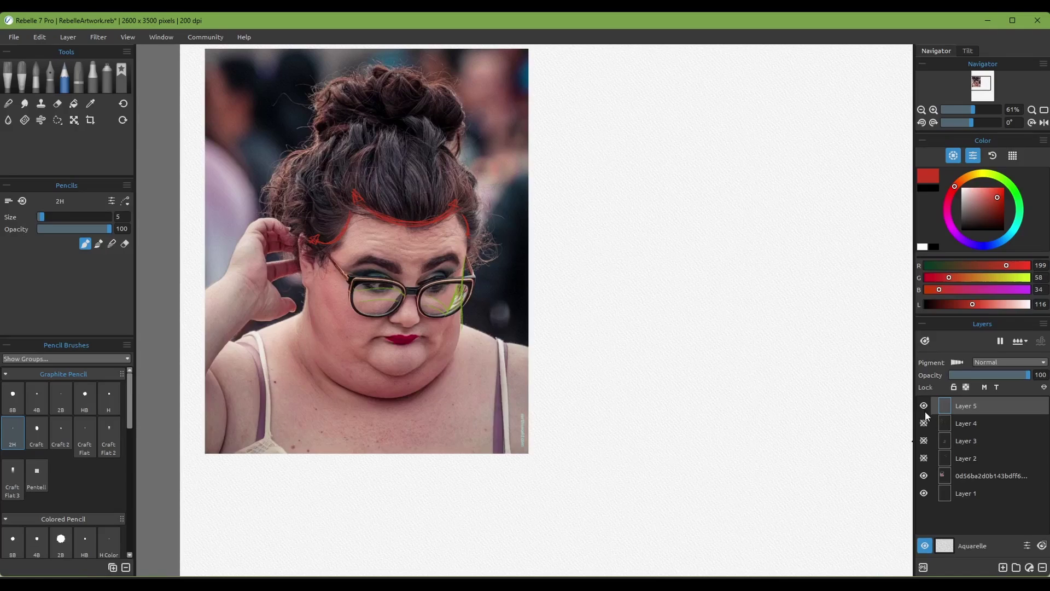
Set the pencil colour to magenta and draw the wrist lines of a hand on the blank paper below the portrait
left_click(948, 205)
left_click_drag(615, 368, 778, 368)
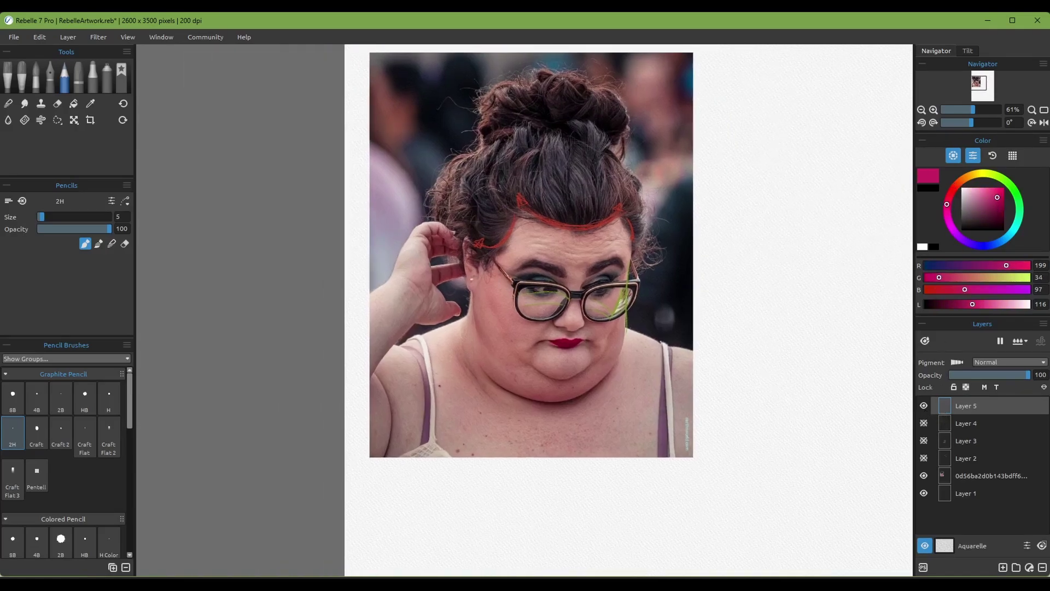
scroll(471, 313, "up", 5)
left_click_drag(471, 313, 421, 329)
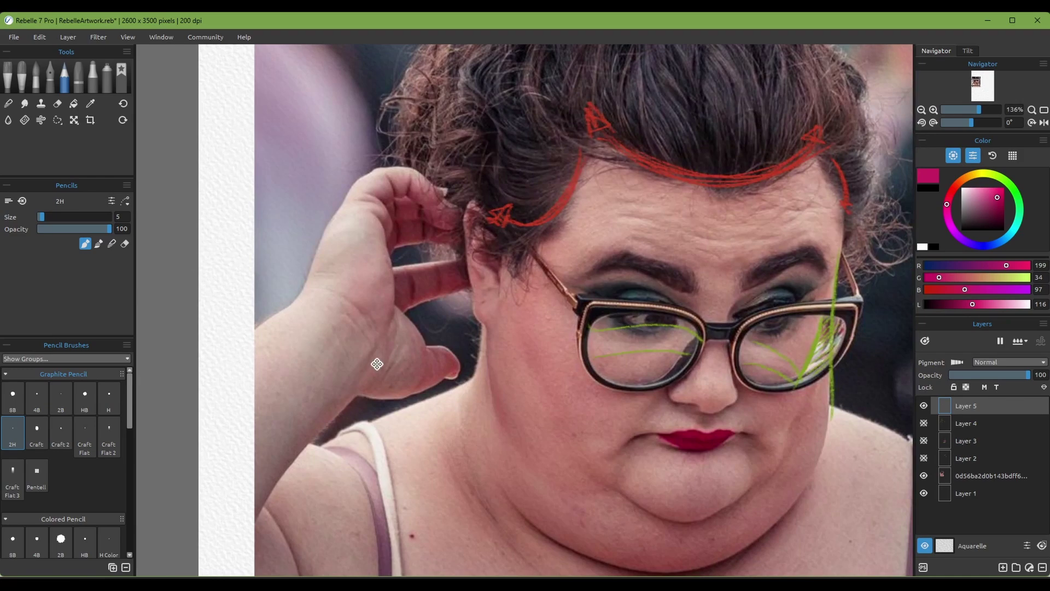
left_click_drag(377, 361, 380, 318)
mouse_move(220, 321)
left_mouse_down()
mouse_move(313, 248)
mouse_move(361, 285)
mouse_move(362, 386)
left_mouse_up()
scroll(359, 381, "down", 7)
left_click_drag(395, 300, 422, 388)
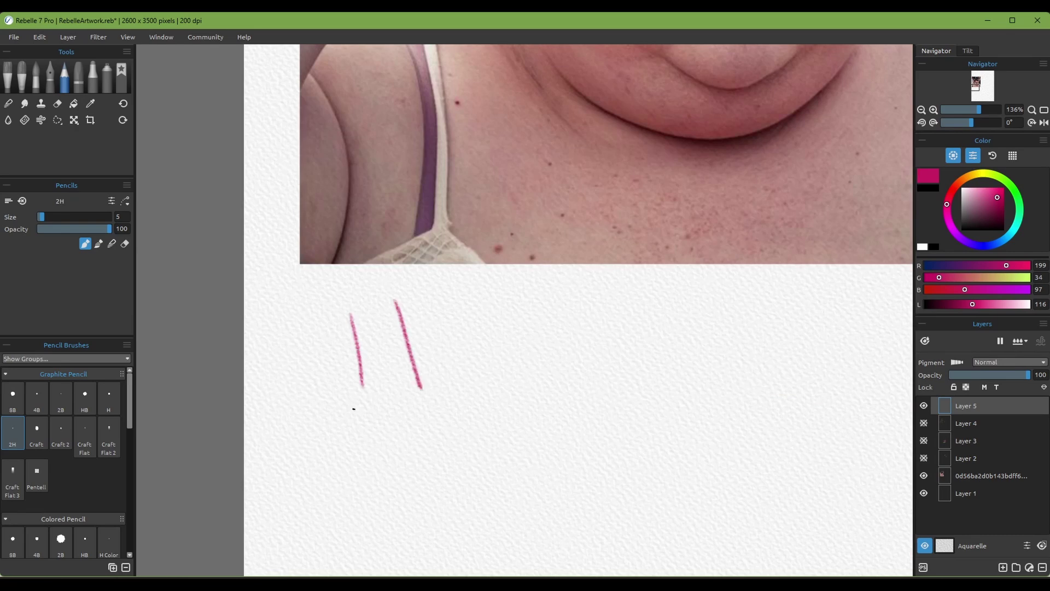
Add the forearm edge, thumb and downward-pointing fingers to complete the small magenta hand sketch
mouse_move(329, 301)
left_mouse_down()
mouse_move(366, 389)
mouse_move(343, 432)
mouse_move(340, 471)
mouse_move(363, 440)
left_mouse_up()
left_click_drag(368, 435, 431, 514)
left_click_drag(403, 436, 438, 505)
left_click_drag(422, 388, 452, 470)
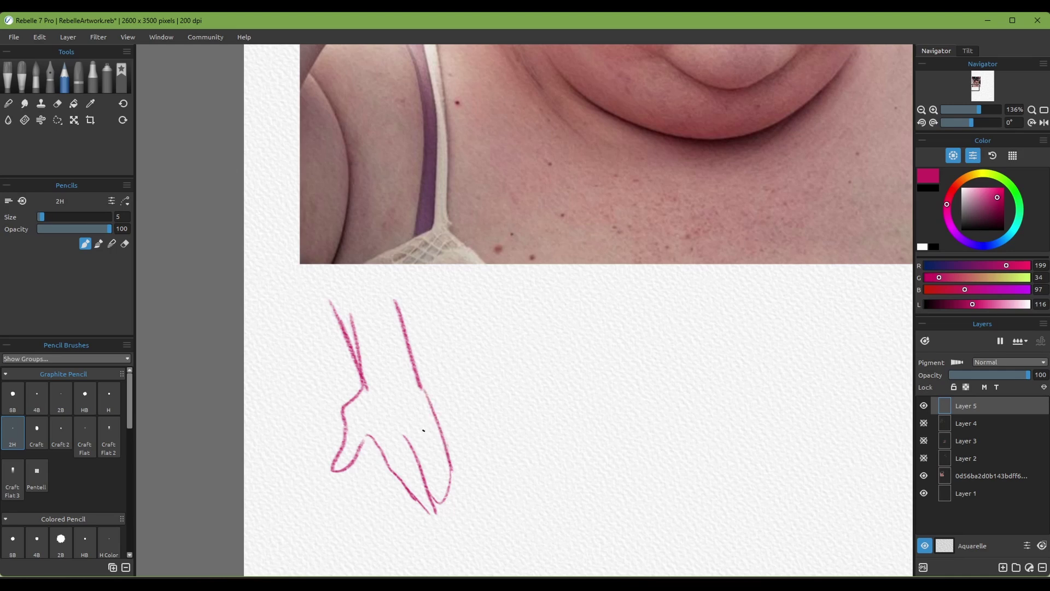
mouse_move(424, 428)
left_mouse_down()
mouse_move(444, 490)
mouse_move(439, 516)
left_mouse_up()
Sketch a second magenta hand beside the first, with an arched palm, raised spread fingers, an extended thumb and a wrist
left_click_drag(508, 403, 415, 366)
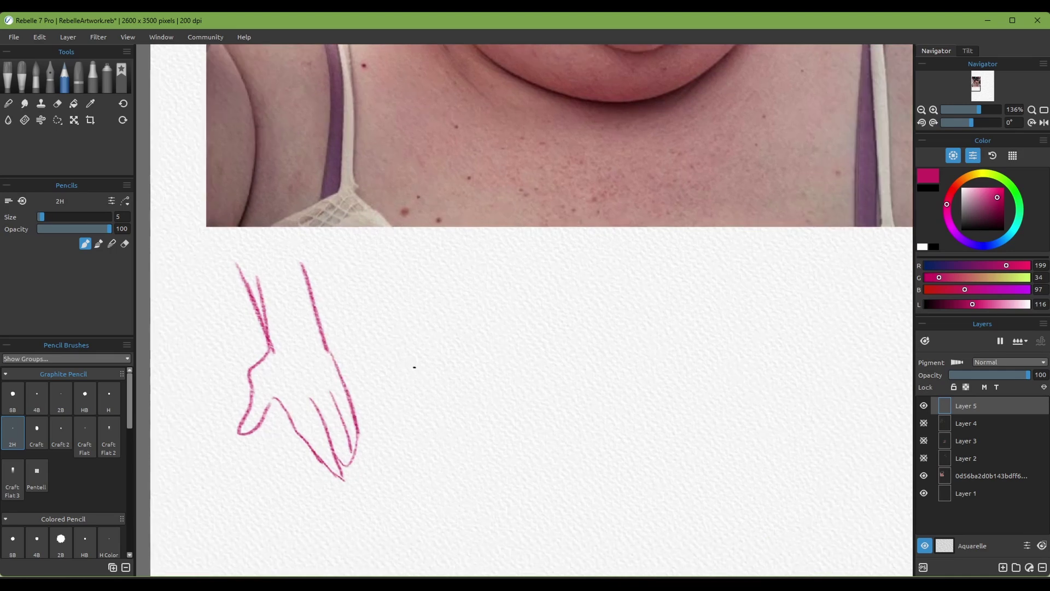
mouse_move(403, 409)
left_mouse_down()
mouse_move(462, 300)
mouse_move(519, 270)
left_mouse_up()
left_click_drag(438, 347, 511, 344)
mouse_move(518, 271)
left_mouse_down()
mouse_move(502, 336)
mouse_move(559, 276)
left_mouse_up()
left_click_drag(557, 278, 522, 350)
left_click_drag(410, 408, 432, 474)
left_click_drag(480, 349, 458, 395)
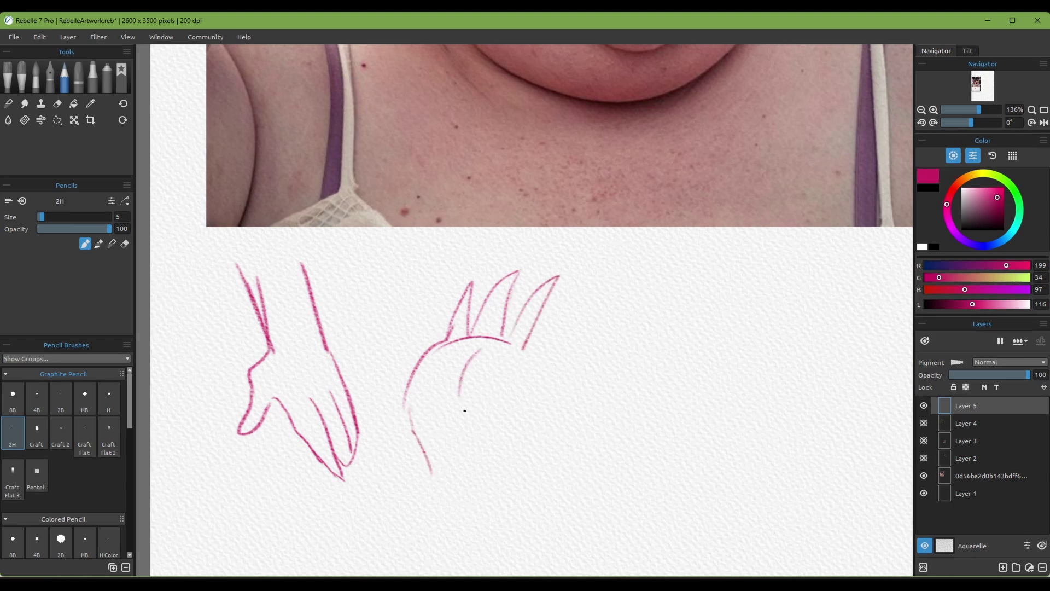
mouse_move(482, 486)
left_mouse_down()
mouse_move(475, 444)
mouse_move(496, 411)
left_mouse_up()
mouse_move(503, 398)
left_mouse_down()
mouse_move(565, 359)
mouse_move(537, 386)
mouse_move(480, 390)
left_mouse_up()
left_click_drag(412, 415, 438, 492)
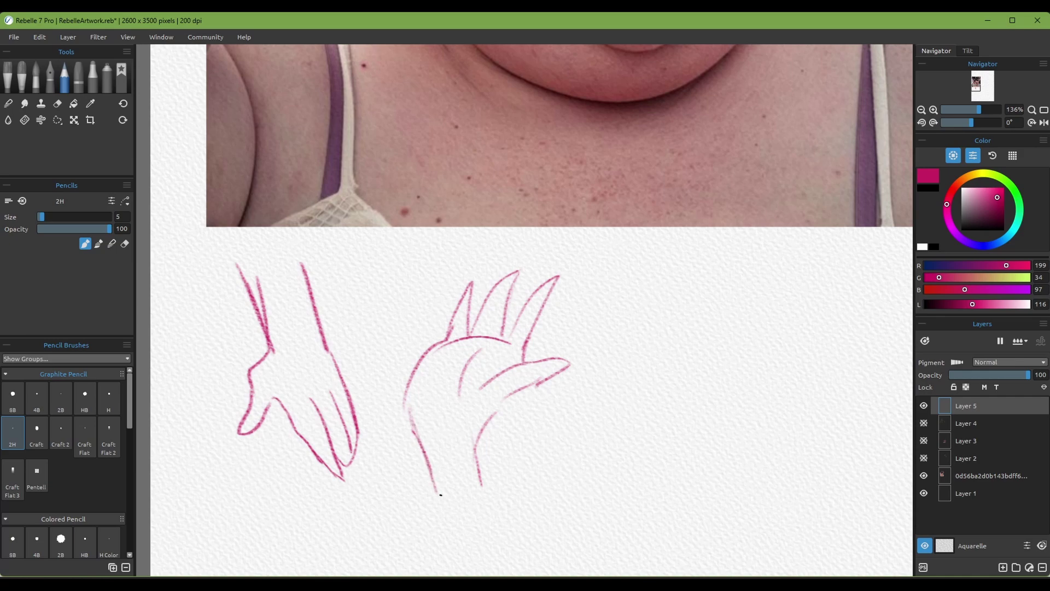
left_click_drag(484, 458, 499, 492)
Trace the forearm edge, wrist curve, palm and thumb of the raised hand on the photo in magenta
mouse_move(447, 353)
left_mouse_down()
mouse_move(457, 431)
mouse_move(441, 301)
mouse_move(438, 333)
left_mouse_up()
mouse_move(385, 303)
left_mouse_down()
mouse_move(431, 211)
mouse_move(456, 225)
mouse_move(478, 295)
mouse_move(464, 356)
mouse_move(449, 363)
left_mouse_up()
mouse_move(476, 323)
left_mouse_down()
mouse_move(506, 382)
mouse_move(452, 409)
mouse_move(534, 391)
left_mouse_up()
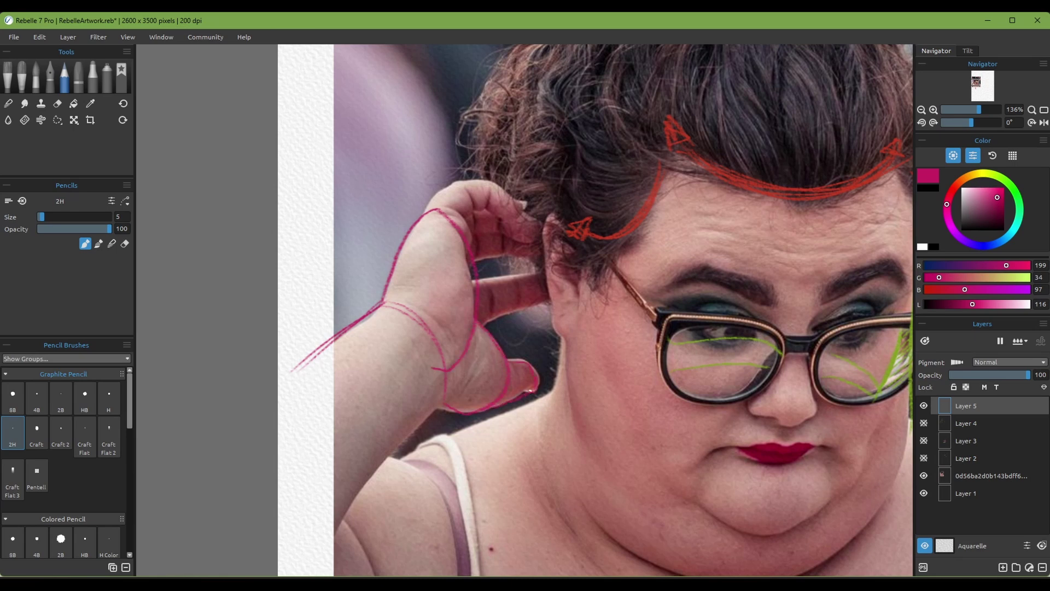
Outline the curled fingers of the raised hand on the photo and mark their joints with short cross lines
left_click_drag(495, 324, 475, 360)
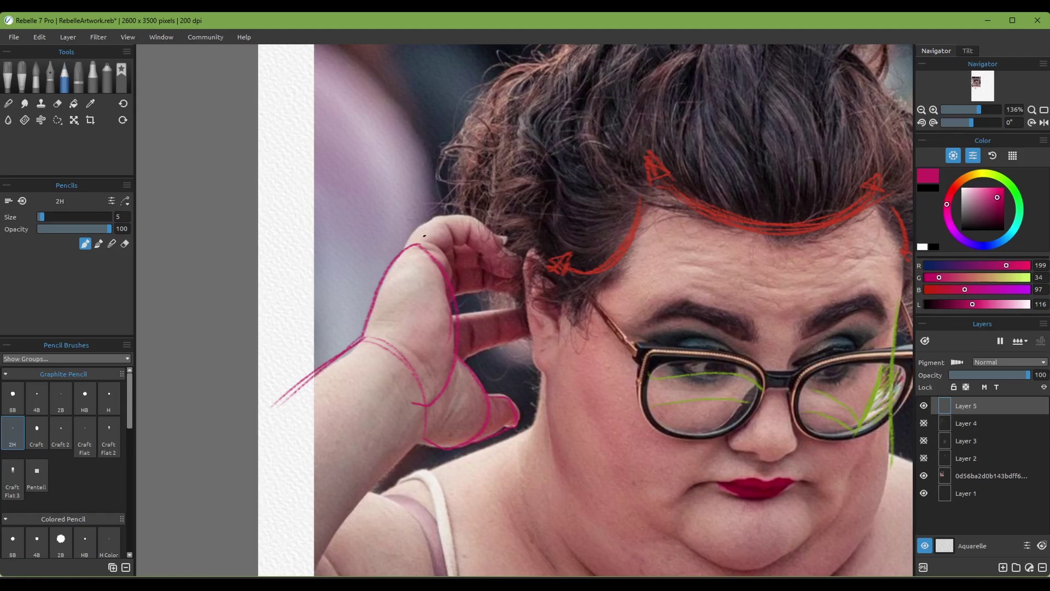
mouse_move(405, 247)
left_mouse_down()
mouse_move(432, 220)
mouse_move(414, 231)
mouse_move(457, 215)
mouse_move(436, 213)
mouse_move(491, 227)
mouse_move(477, 219)
mouse_move(499, 242)
mouse_move(490, 255)
mouse_move(443, 252)
mouse_move(493, 254)
mouse_move(498, 234)
mouse_move(497, 278)
mouse_move(523, 268)
mouse_move(506, 249)
left_mouse_up()
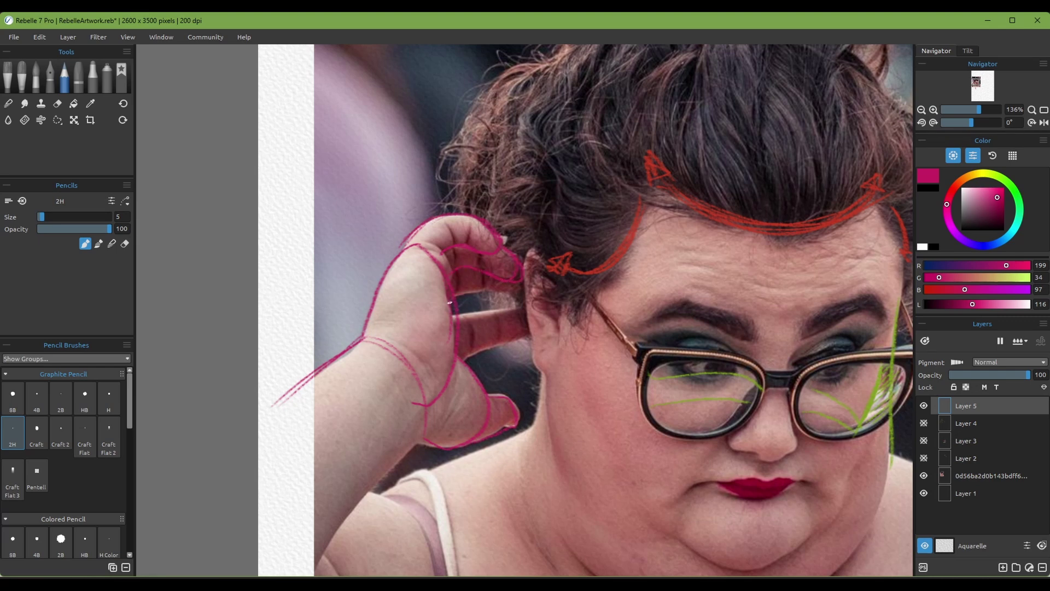
left_click_drag(450, 301, 516, 294)
left_click_drag(456, 316, 526, 309)
left_click_drag(463, 359, 523, 341)
left_click_drag(472, 318, 473, 343)
mouse_move(488, 317)
left_mouse_down()
mouse_move(490, 341)
mouse_move(503, 339)
left_mouse_up()
Move Layer 5's annotations beside the photo to view the hand outline on blank paper, and undo the move
scroll(512, 384, "down", 5)
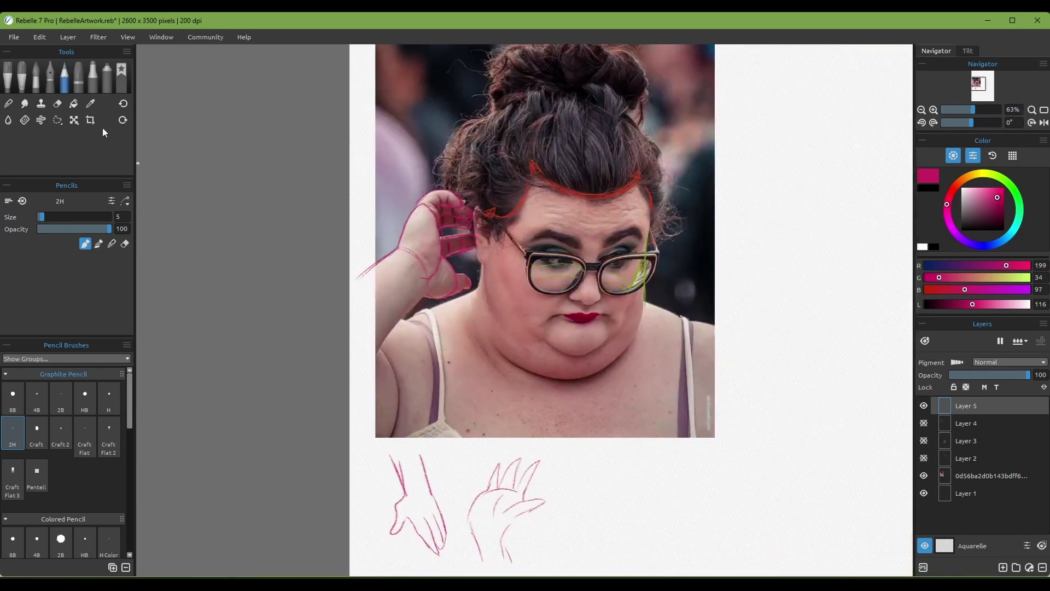
key("ctrl+t")
left_click_drag(457, 275, 796, 279)
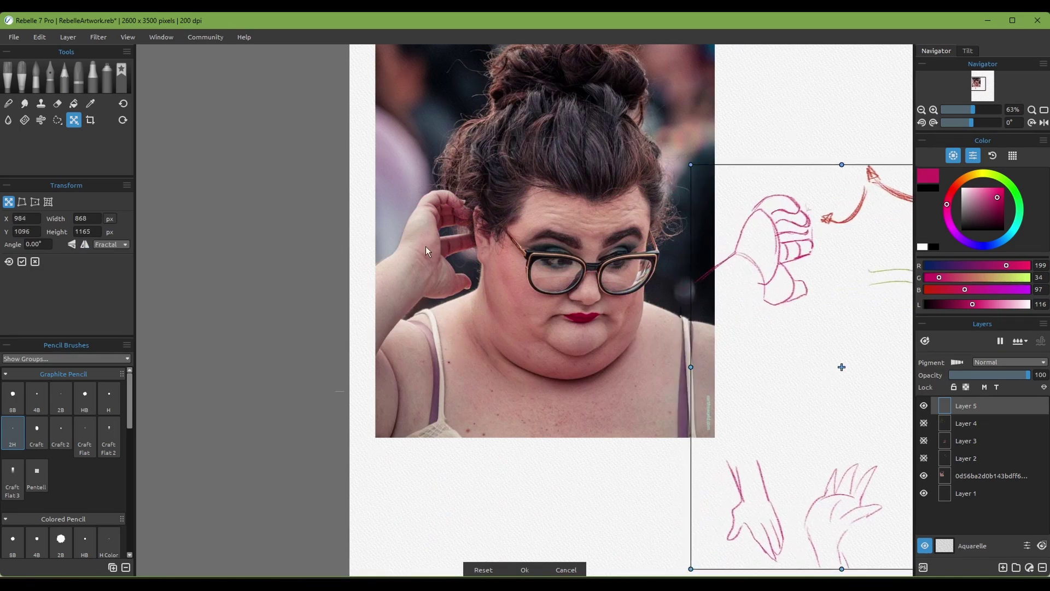
key("ctrl+z")
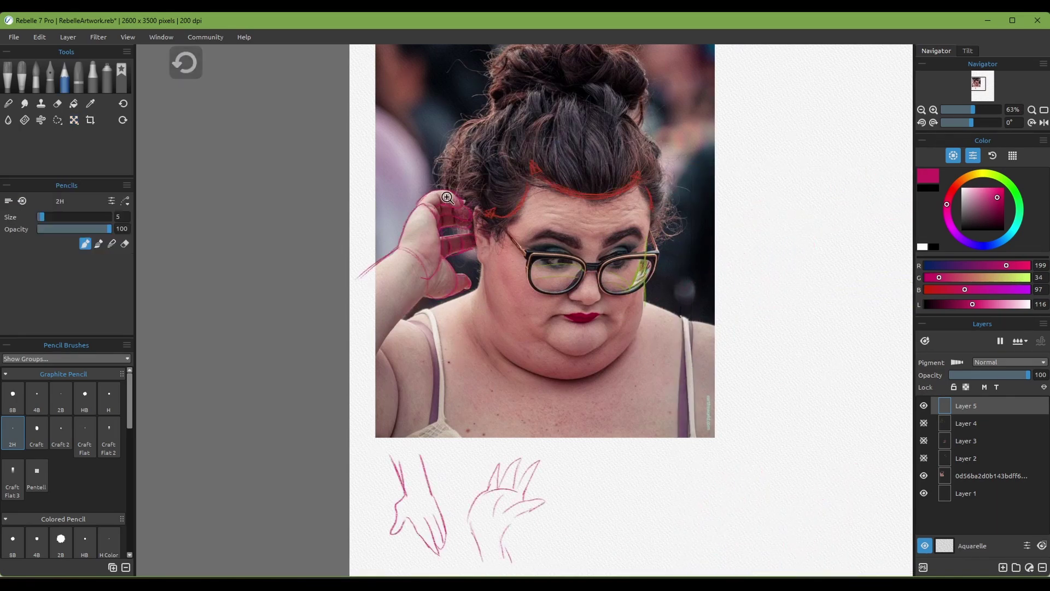
Add curved joint lines across the middle fingers of the traced hand
scroll(447, 197, "up", 4)
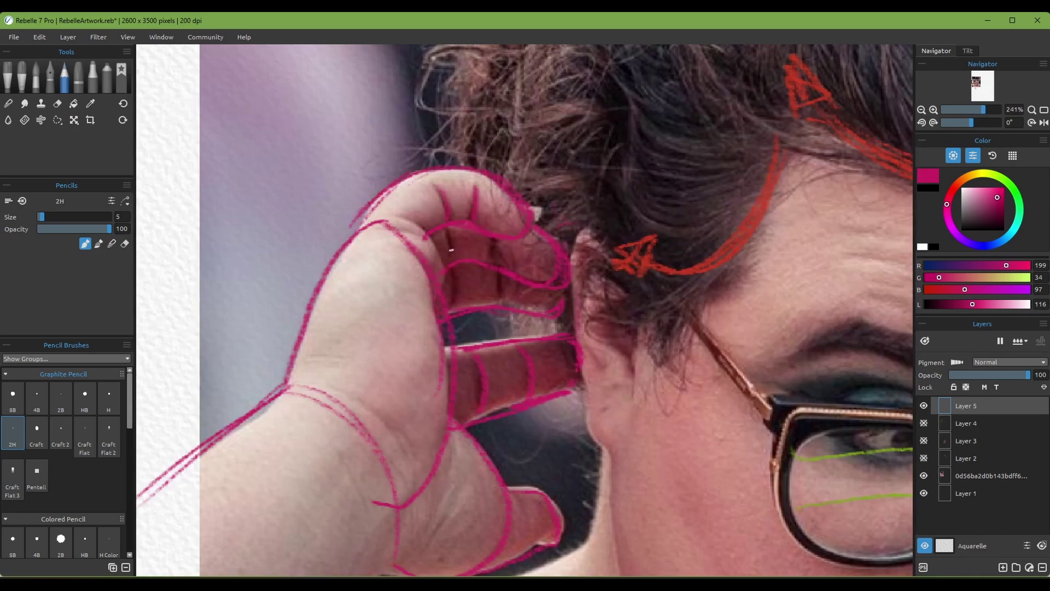
mouse_move(450, 236)
left_mouse_down()
mouse_move(494, 249)
mouse_move(496, 271)
mouse_move(456, 281)
mouse_move(458, 293)
mouse_move(502, 275)
mouse_move(506, 297)
left_mouse_up()
scroll(519, 371, "down", 4)
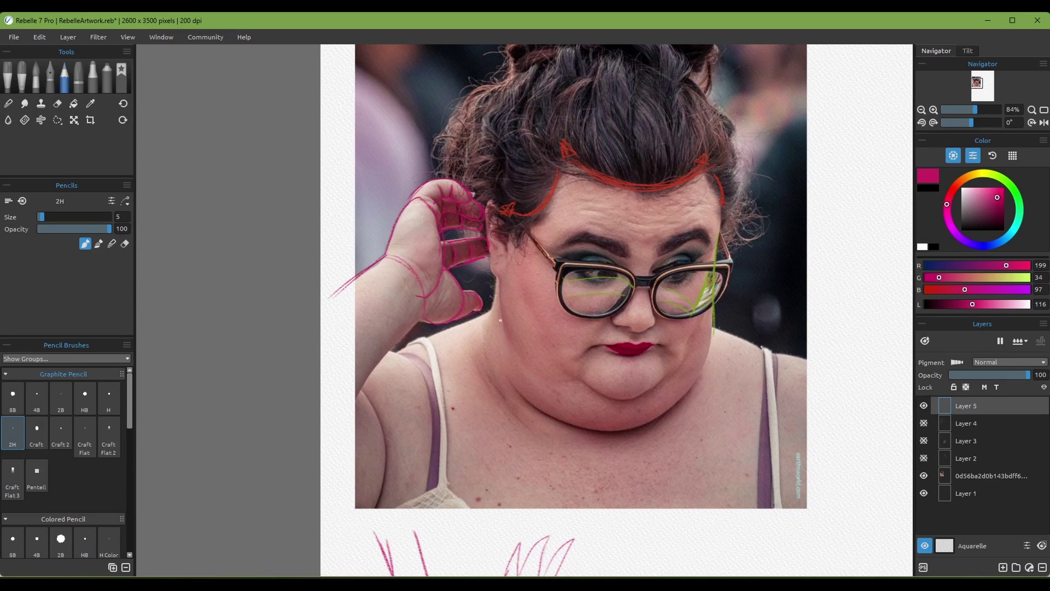
Move Layer 5's annotations off the photo again to compare the finished hand tracing, and cancel the transform
left_click_drag(499, 303, 373, 264)
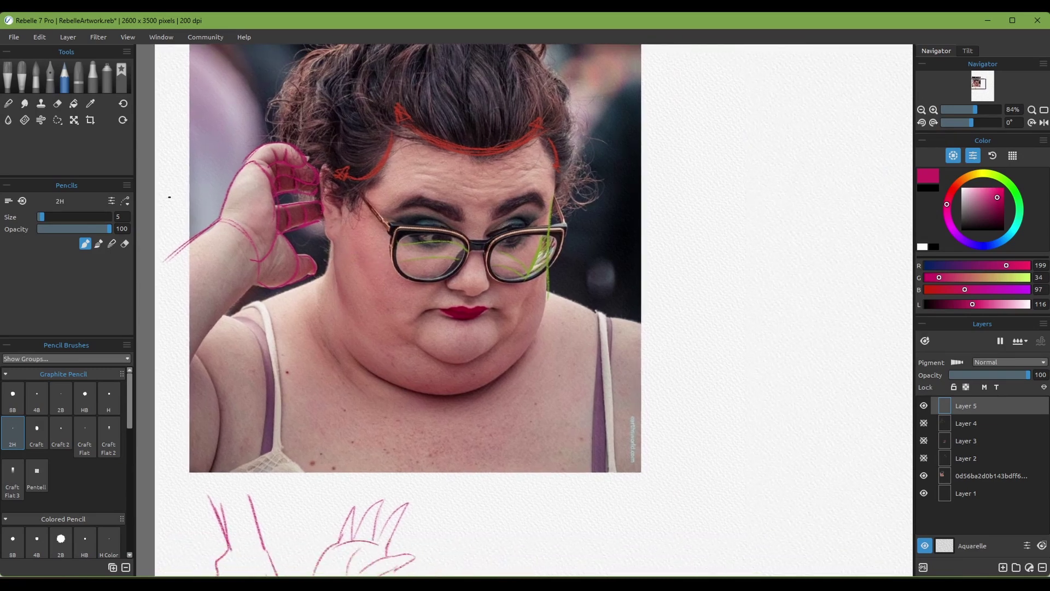
left_click(77, 123)
left_click_drag(308, 309, 749, 314)
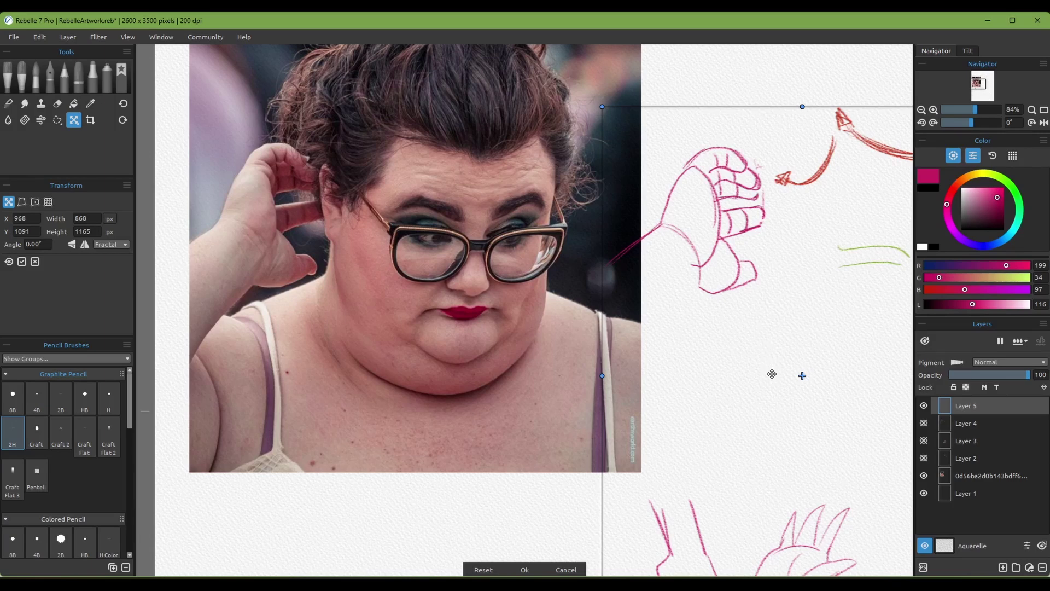
key("Escape")
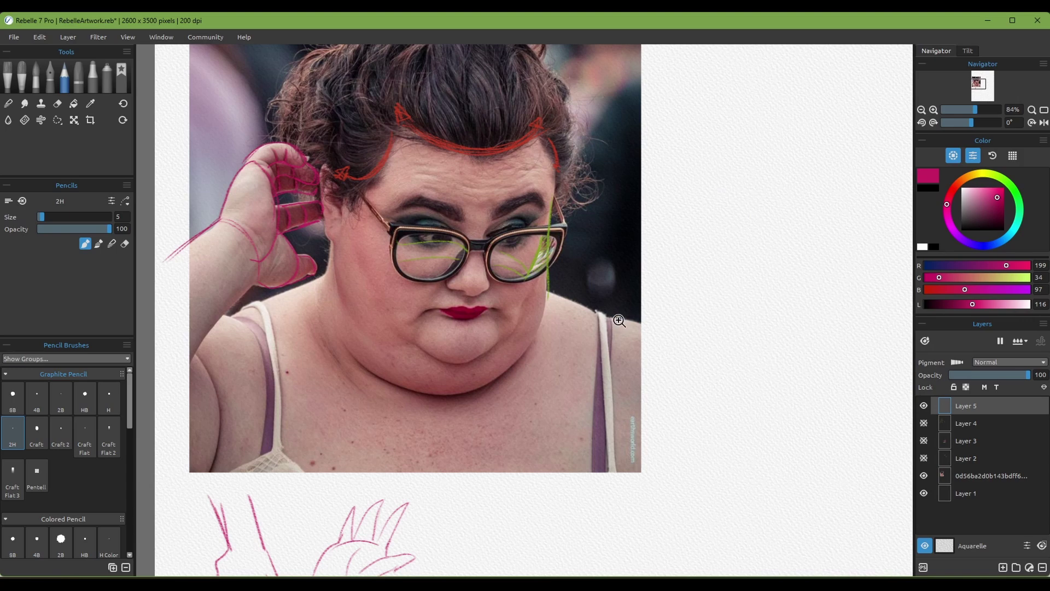
Draw three overlapping diamond-shaped planes stacked vertically on the blank paper beside the portrait
scroll(620, 321, "down", 5)
scroll(636, 339, "up", 3)
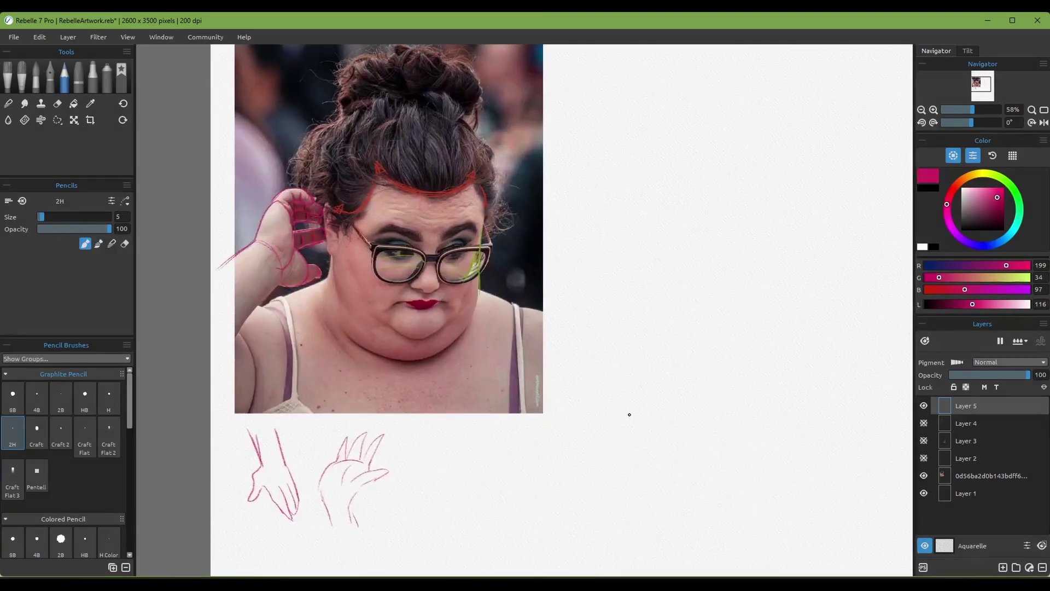
scroll(661, 384, "right", 4)
scroll(661, 385, "up", 2)
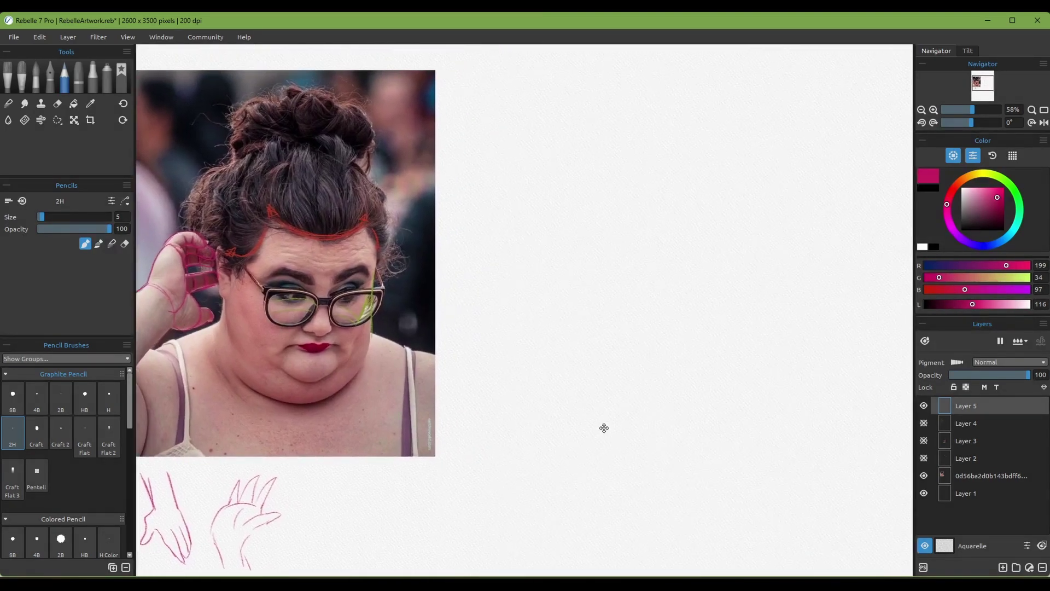
scroll(553, 312, "up", 3)
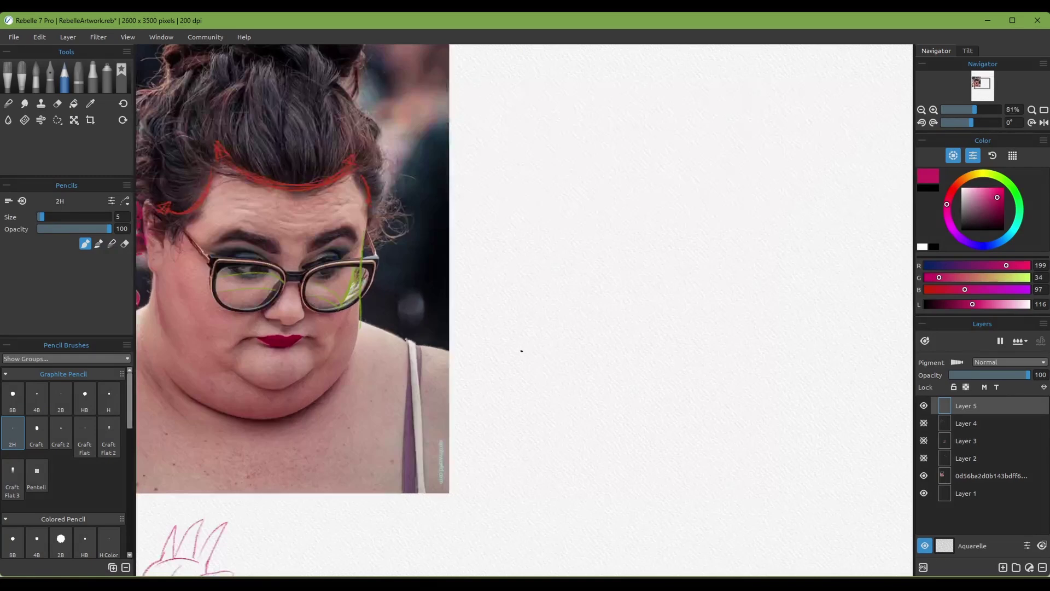
mouse_move(478, 353)
left_mouse_down()
mouse_move(535, 413)
mouse_move(532, 327)
mouse_move(625, 379)
mouse_move(541, 416)
left_mouse_up()
left_click_drag(483, 313, 563, 365)
left_click_drag(561, 363, 630, 325)
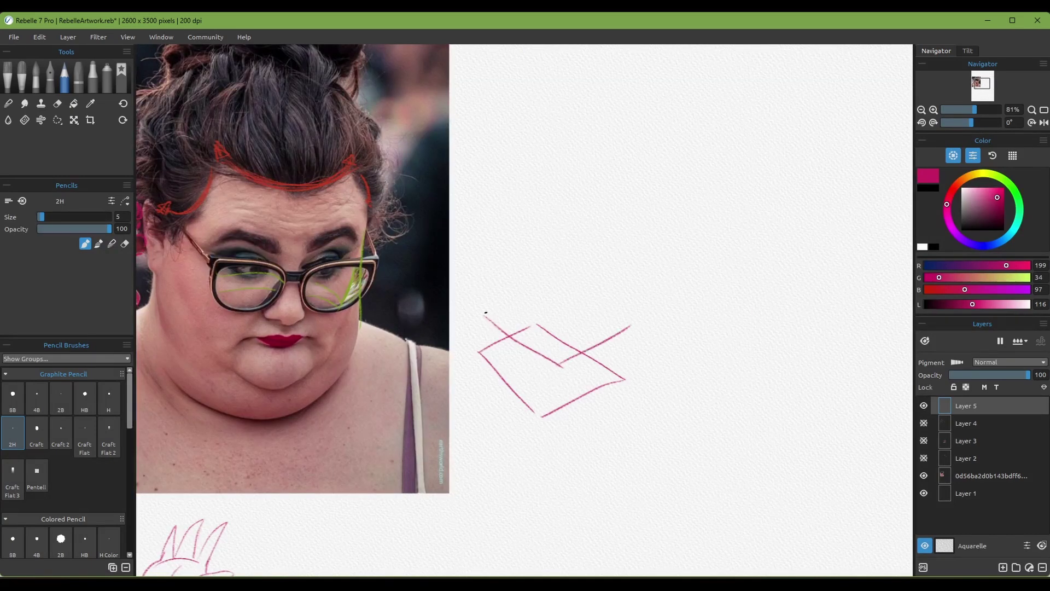
left_click_drag(484, 313, 546, 282)
left_click_drag(548, 282, 643, 319)
mouse_move(485, 271)
left_mouse_down()
mouse_move(563, 304)
mouse_move(563, 227)
mouse_move(668, 258)
left_mouse_up()
left_click_drag(663, 260, 571, 307)
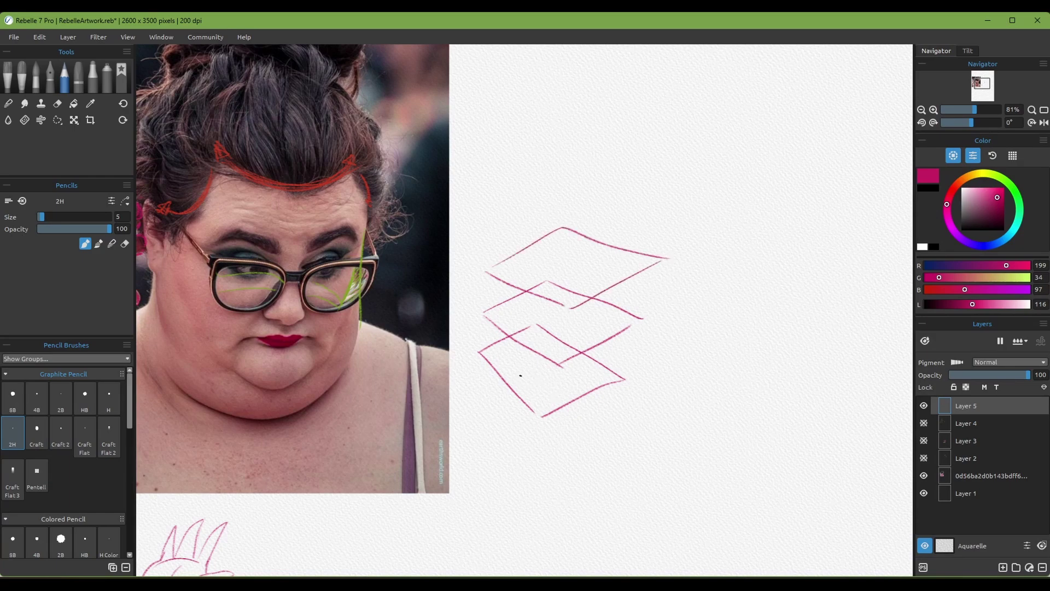
Sketch loose rounded shapes on the two lower planes and a tilted face with eyes and lips on the top one
mouse_move(538, 344)
left_mouse_down()
mouse_move(528, 366)
mouse_move(578, 382)
mouse_move(542, 342)
mouse_move(573, 363)
mouse_move(536, 358)
mouse_move(523, 383)
left_mouse_up()
mouse_move(538, 302)
left_mouse_down()
mouse_move(526, 327)
mouse_move(550, 348)
mouse_move(580, 348)
mouse_move(606, 331)
mouse_move(598, 314)
mouse_move(532, 303)
left_mouse_up()
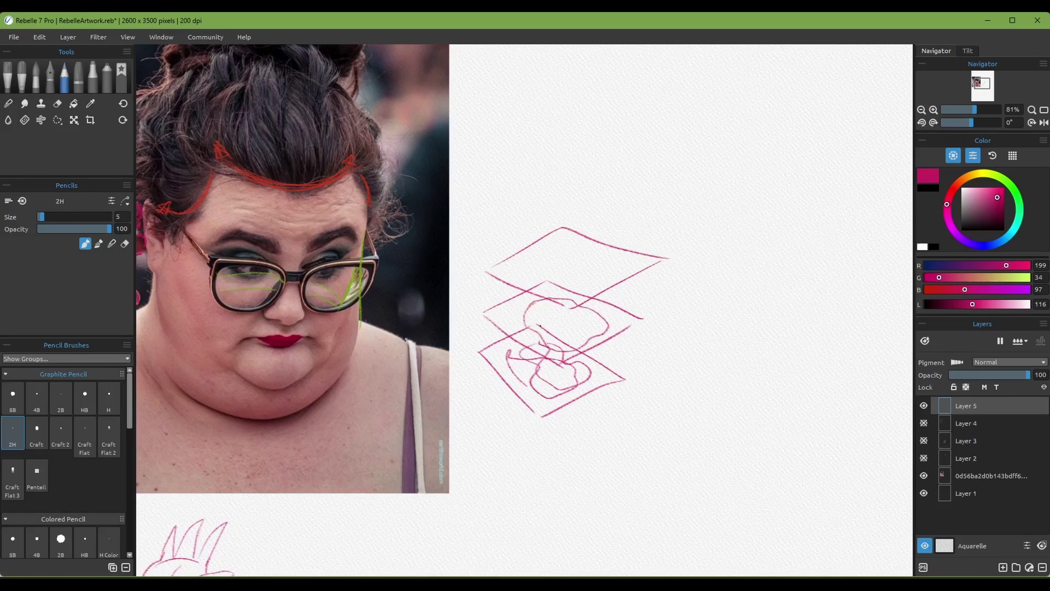
mouse_move(558, 241)
left_mouse_down()
mouse_move(529, 272)
mouse_move(540, 282)
mouse_move(566, 256)
mouse_move(621, 263)
left_mouse_up()
left_click_drag(544, 284, 558, 305)
mouse_move(577, 271)
left_mouse_down()
mouse_move(545, 265)
mouse_move(563, 253)
mouse_move(541, 262)
mouse_move(556, 252)
mouse_move(592, 258)
mouse_move(610, 267)
mouse_move(595, 280)
mouse_move(630, 273)
left_mouse_up()
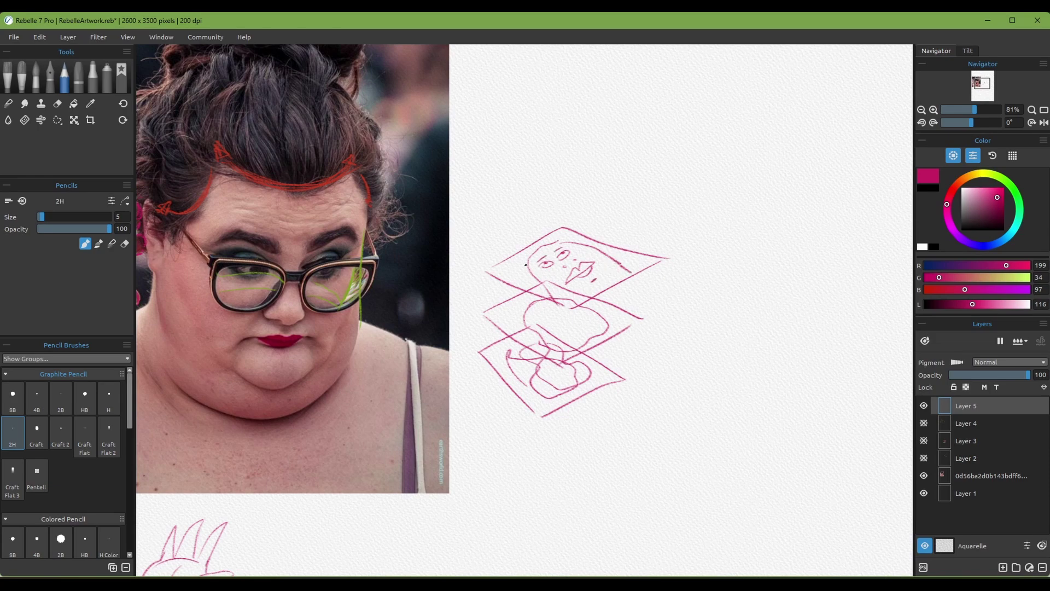
left_click_drag(536, 251, 536, 292)
left_click_drag(580, 244, 597, 252)
left_click_drag(611, 335, 618, 320)
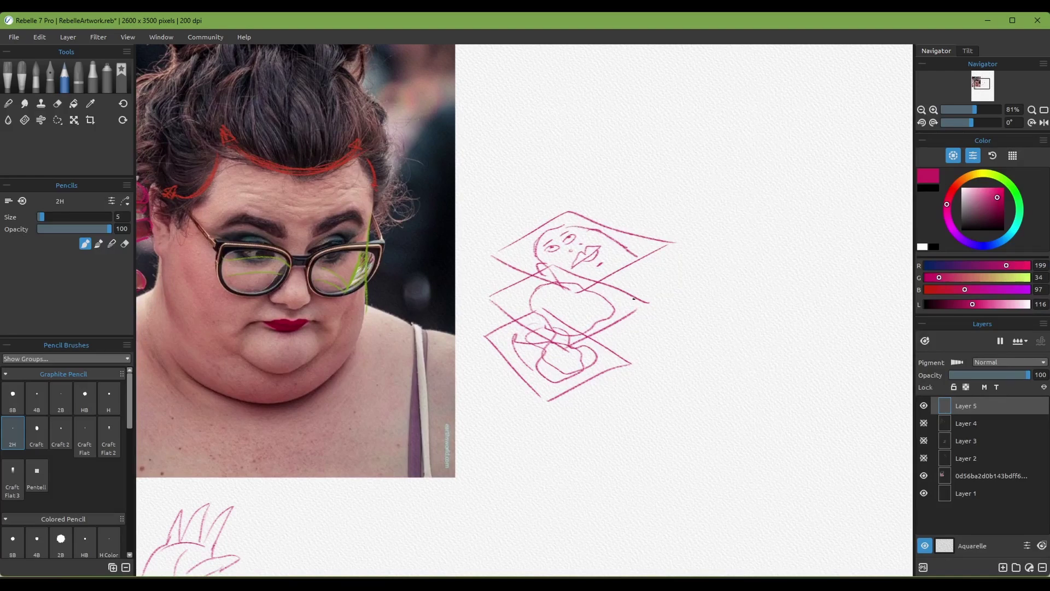
mouse_move(535, 300)
left_mouse_down()
mouse_move(570, 320)
mouse_move(560, 298)
mouse_move(550, 313)
mouse_move(574, 292)
mouse_move(579, 315)
left_mouse_up()
Draw an empty fourth plane above the stack, undoing the first attempt and redrawing it as a closed parallelogram
left_click_drag(623, 209, 639, 256)
mouse_move(535, 259)
left_mouse_down()
mouse_move(662, 268)
mouse_move(716, 219)
mouse_move(664, 206)
left_mouse_up()
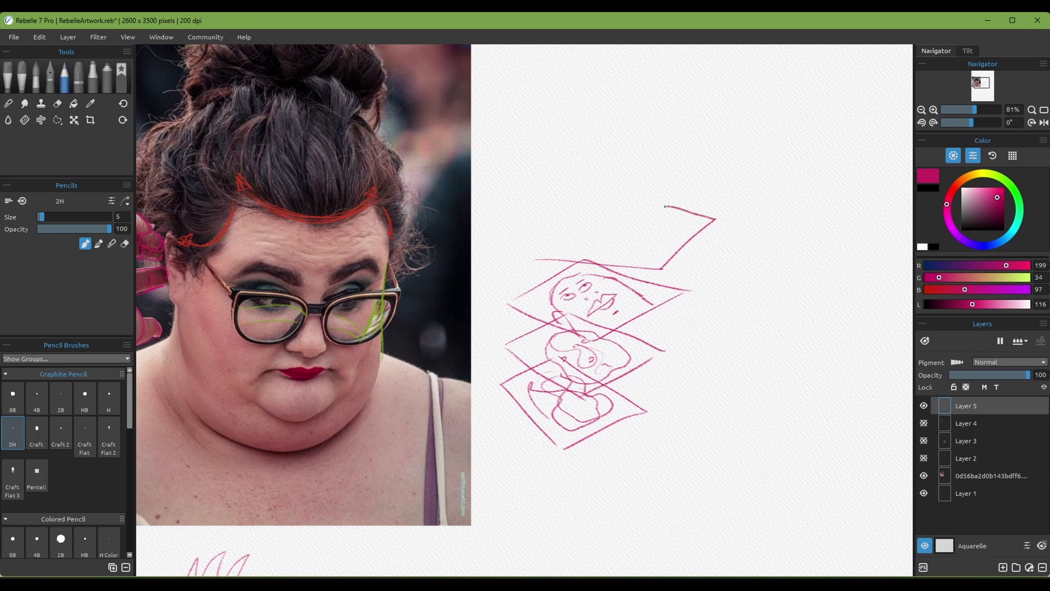
key("ctrl+z")
mouse_move(518, 253)
left_mouse_down()
mouse_move(577, 254)
mouse_move(702, 207)
mouse_move(538, 205)
mouse_move(519, 254)
left_mouse_up()
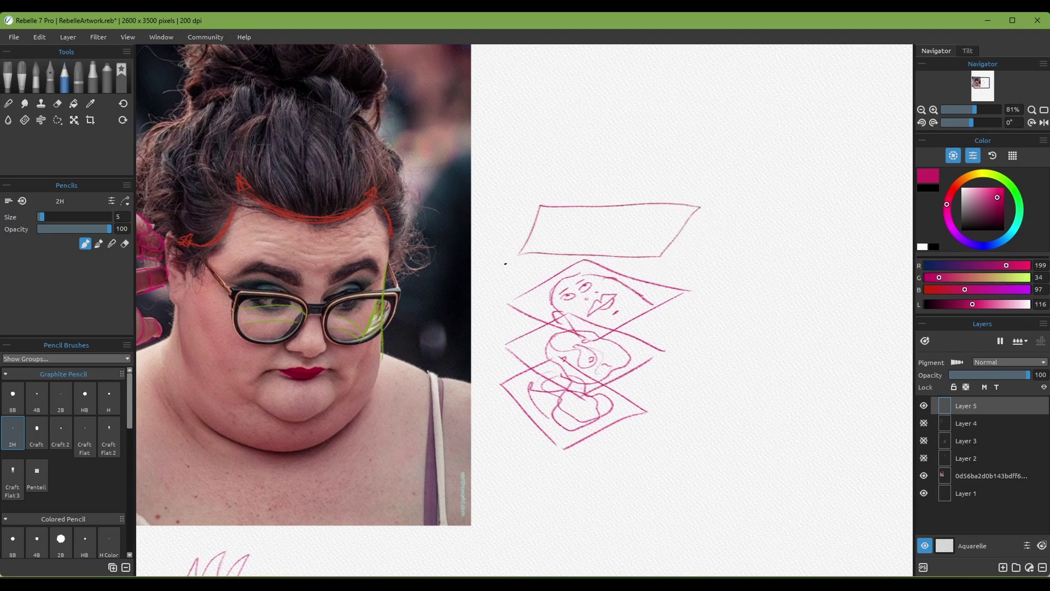
Number the stacked planes 1 to 4 from the lowest to the highest beside their edges
left_click_drag(488, 365, 487, 375)
left_click_drag(485, 336, 491, 345)
left_click_drag(486, 297, 487, 310)
left_click_drag(495, 243, 502, 257)
left_click_drag(516, 356, 586, 366)
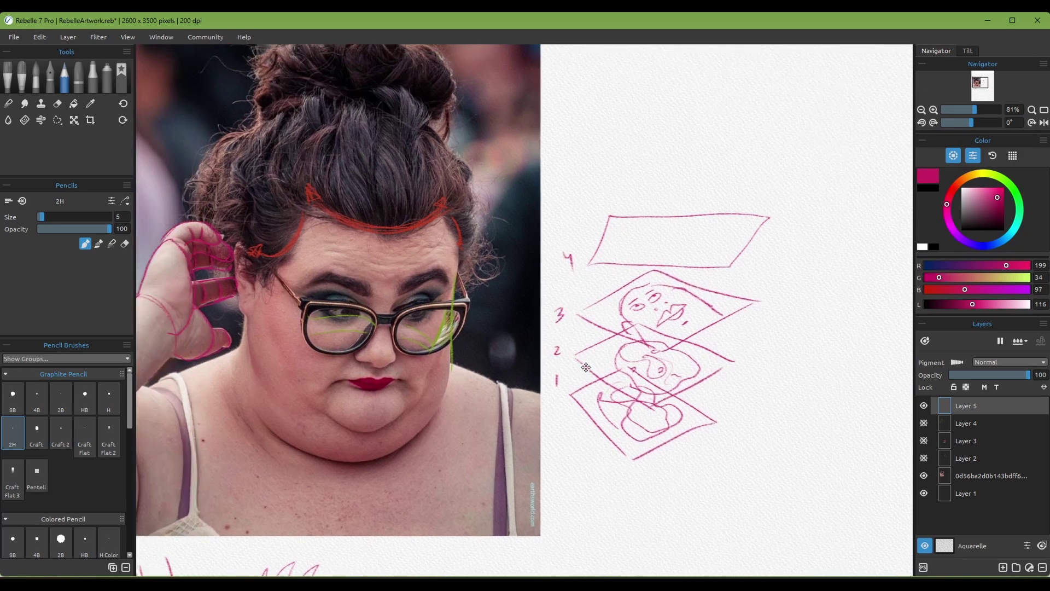